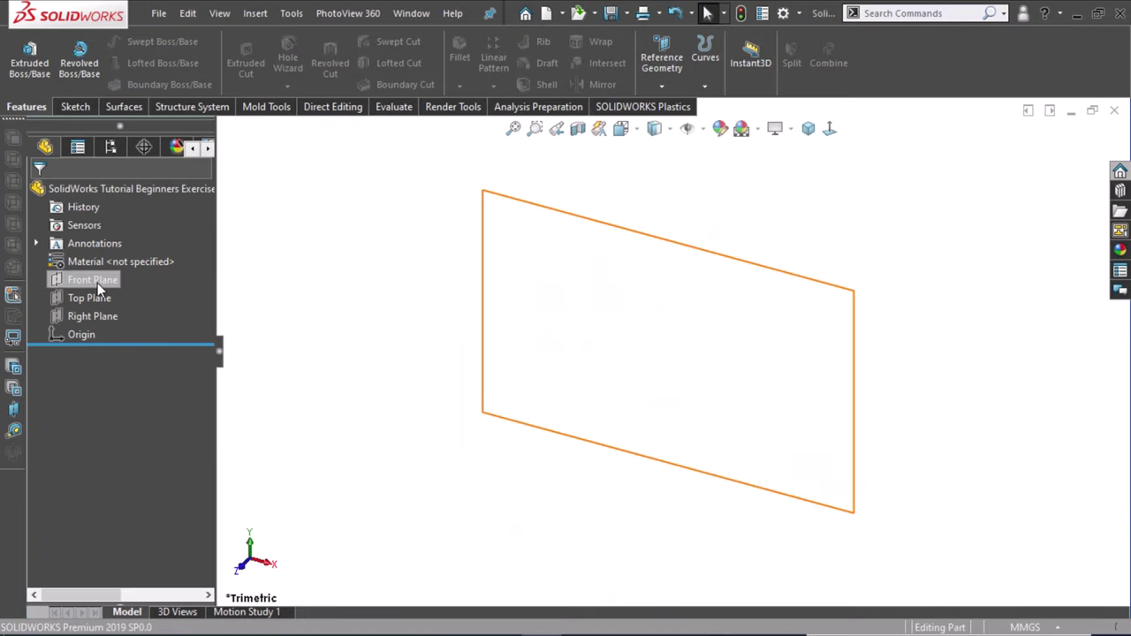
# Start a sketch on the Front Plane with the Corner Rectangle tool.
pyautogui.click(97, 283)
pyautogui.click(118, 262)
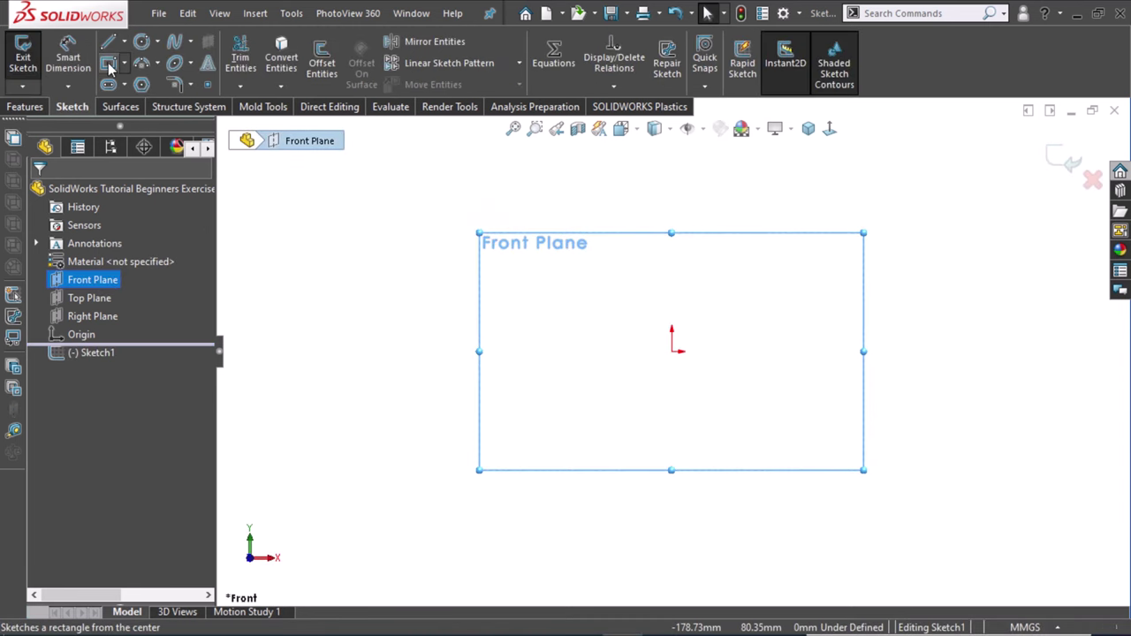
pyautogui.click(108, 64)
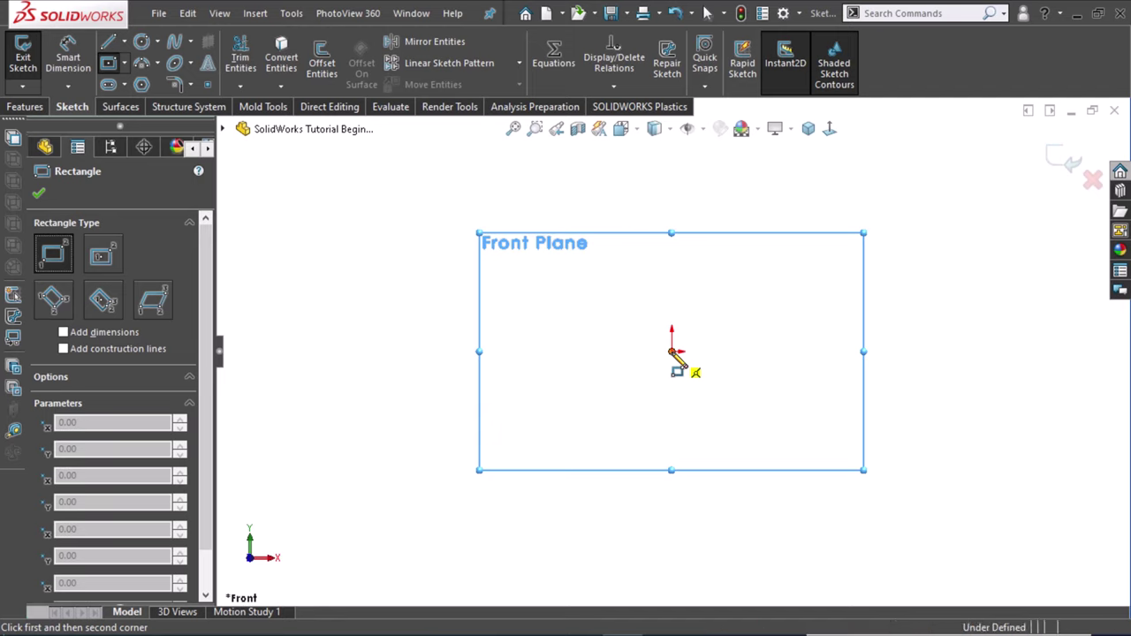
# Draw a thin strip rectangle from the origin and a tall rectangle adjoining its left end.
pyautogui.click(671, 351)
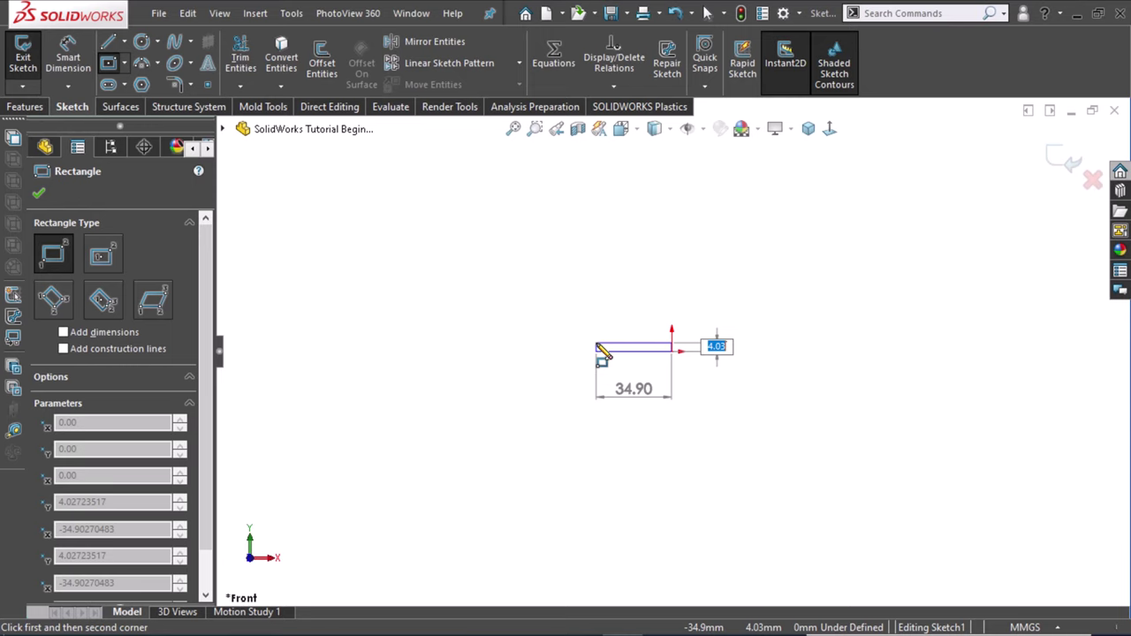
pyautogui.click(596, 347)
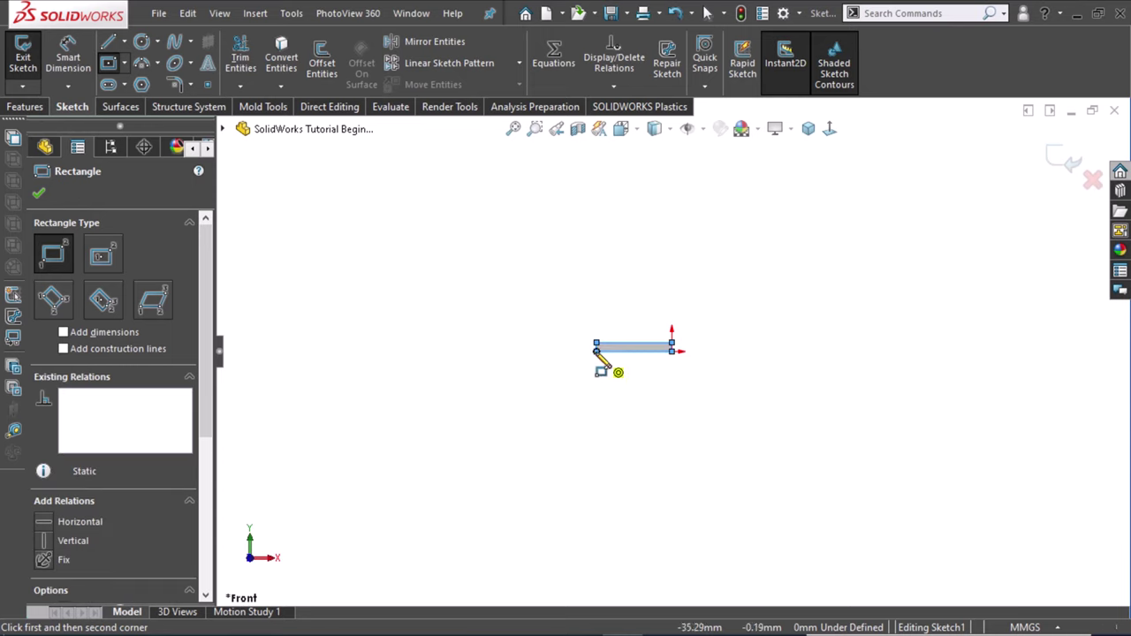
pyautogui.click(597, 351)
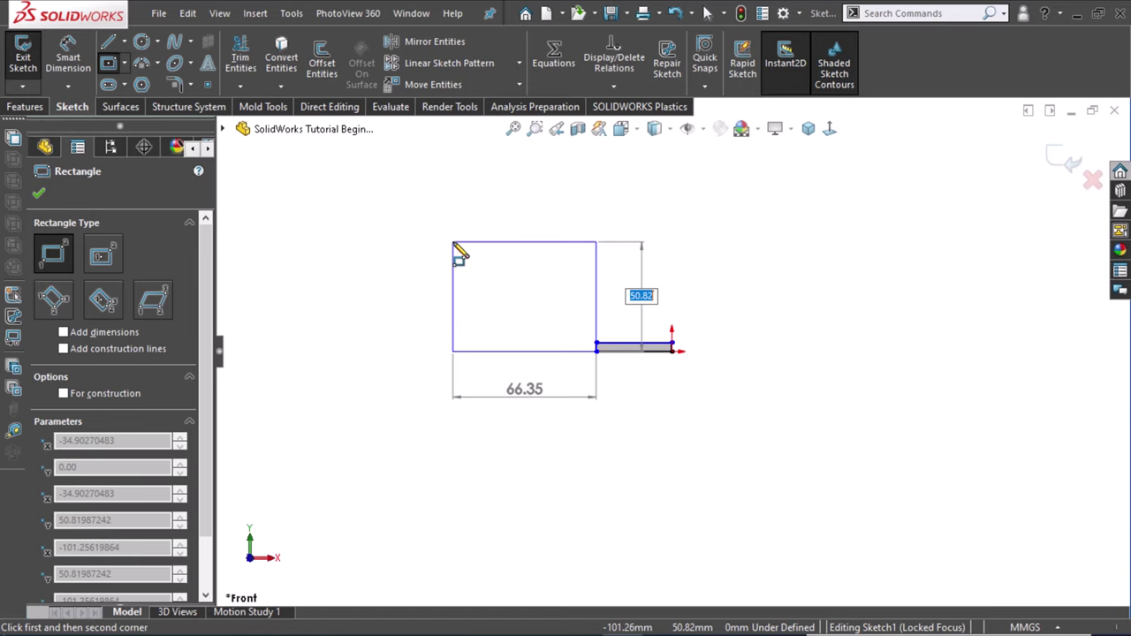
pyautogui.click(453, 242)
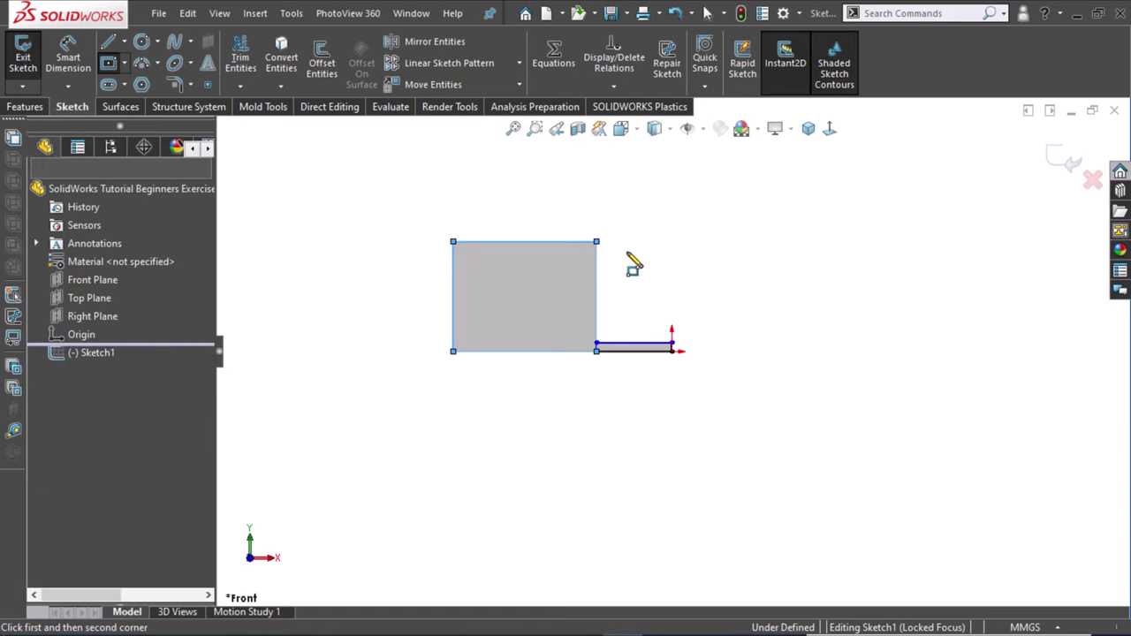
pyautogui.press('Escape')
pyautogui.scroll(-3, 623, 352)
# Power-trim the vertical line shared by the two rectangles, then fit the profile in view.
pyautogui.scroll(-1, 623, 352)
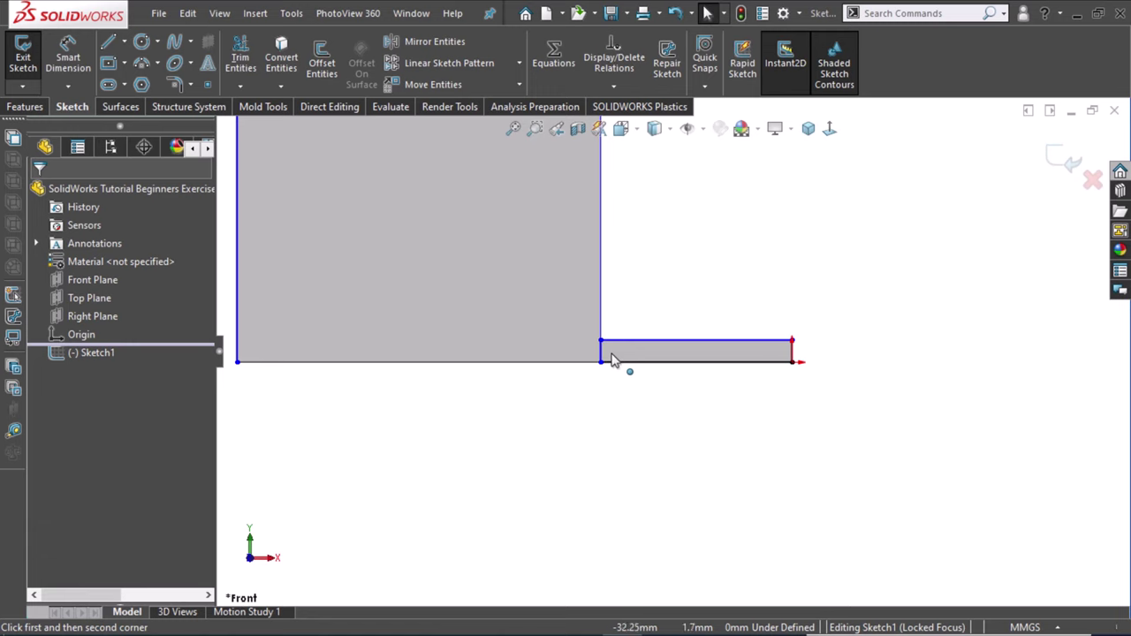
pyautogui.moveTo(687, 310); pyautogui.dragTo(638, 361, button='right')
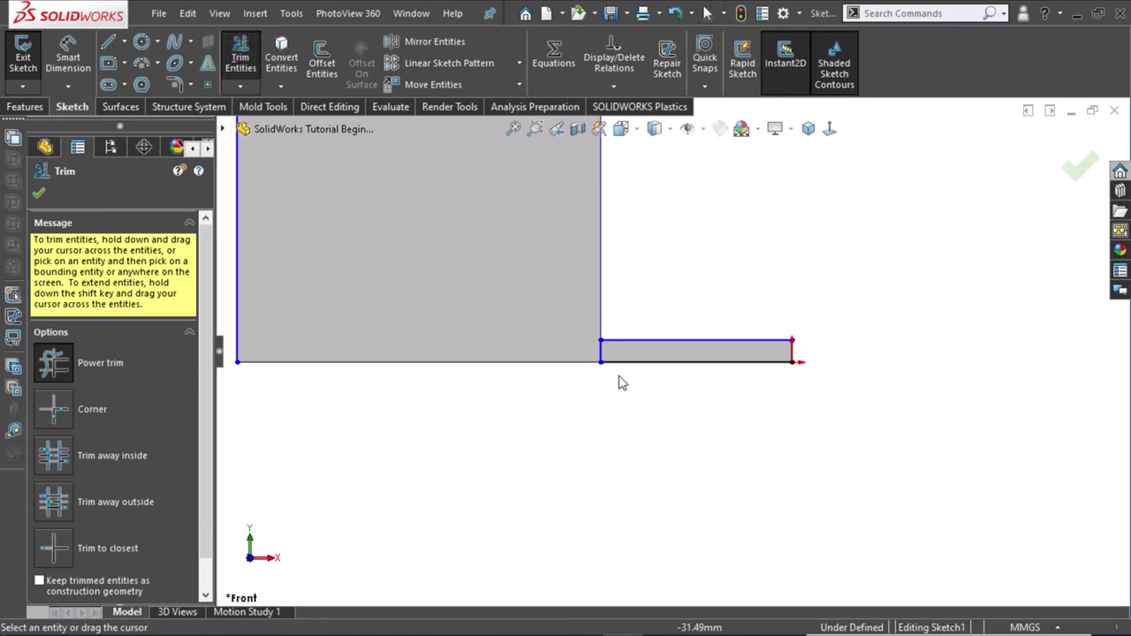
pyautogui.moveTo(557, 354); pyautogui.dragTo(630, 354)
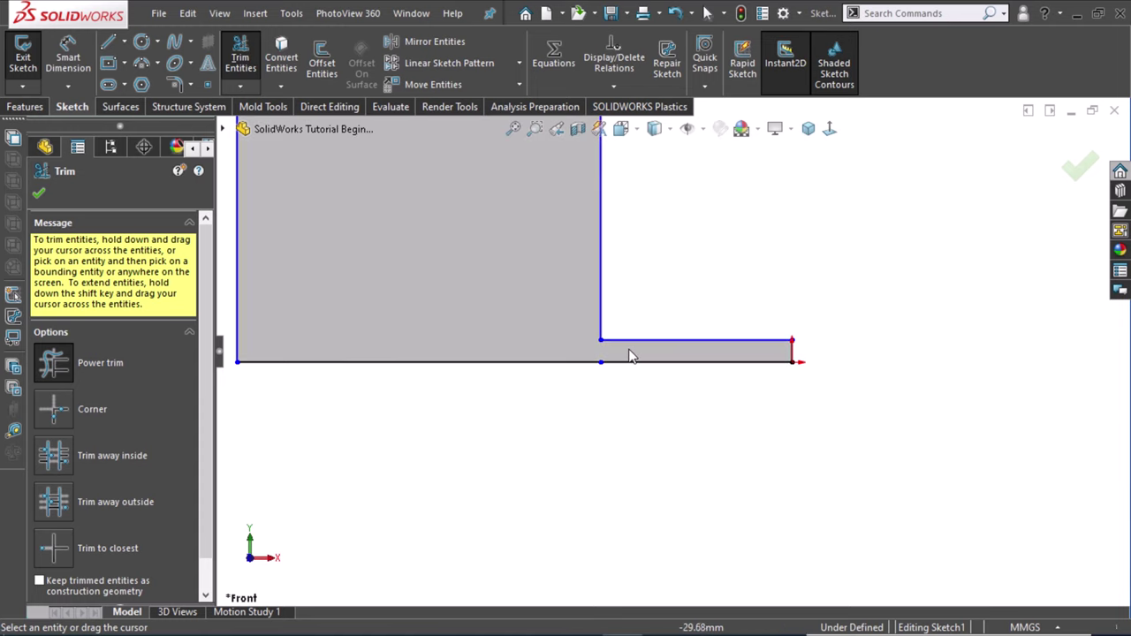
pyautogui.press('z')
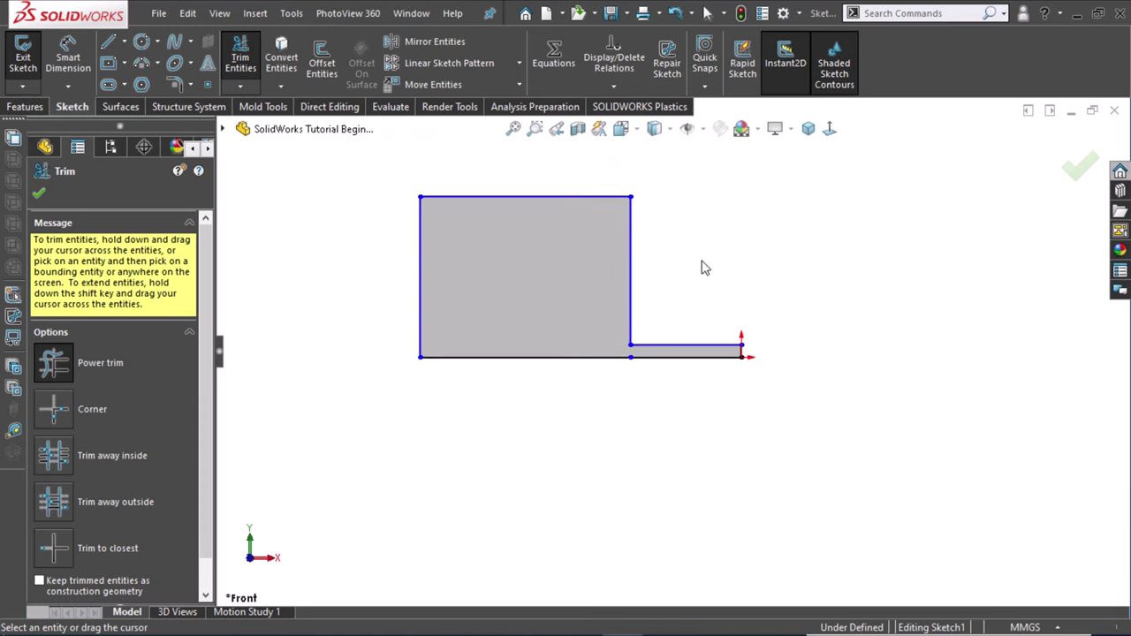
pyautogui.scroll(-1, 677, 238)
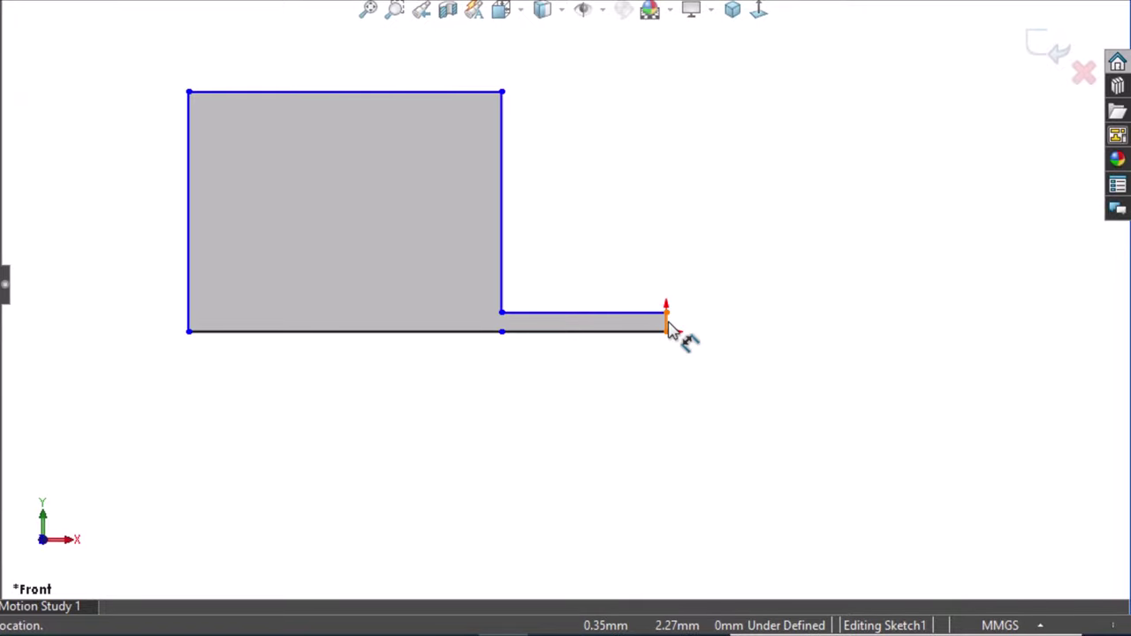
# Smart-dimension the bottom overall length to 82 mm and the right end line to 6 mm.
pyautogui.click(187, 323)
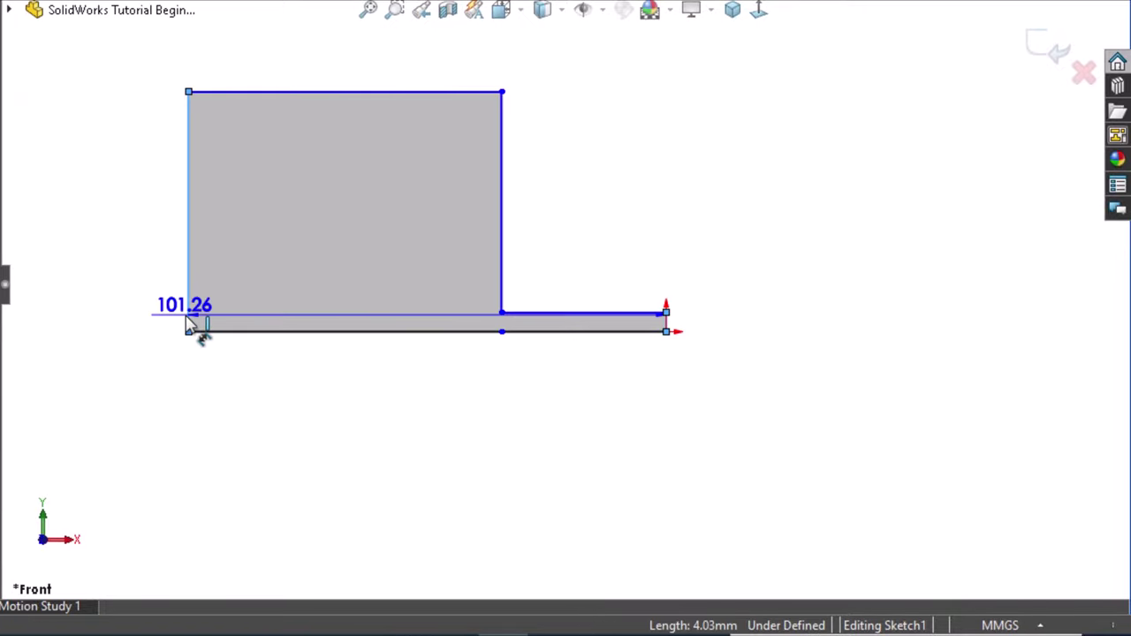
pyautogui.click(219, 393)
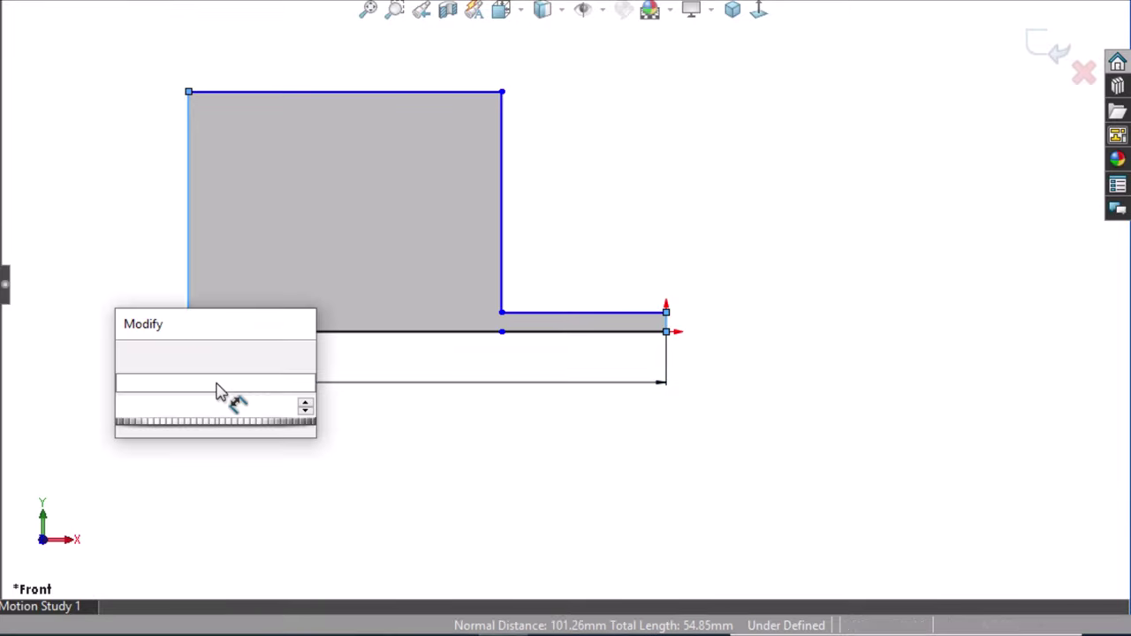
pyautogui.write('82')
pyautogui.press('Return')
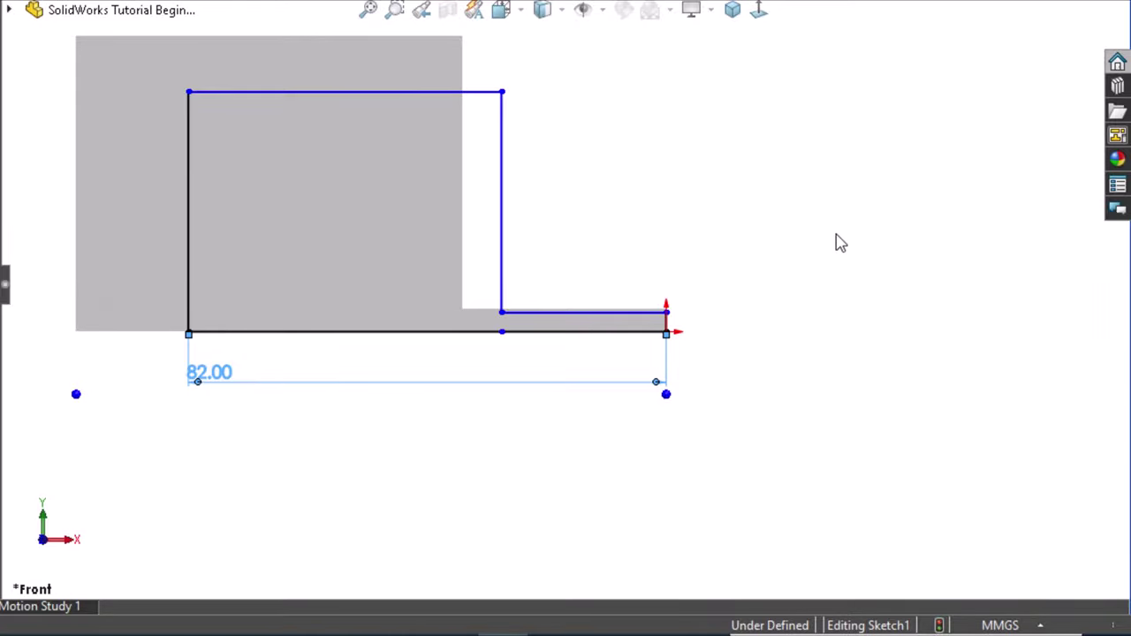
pyautogui.click(668, 322)
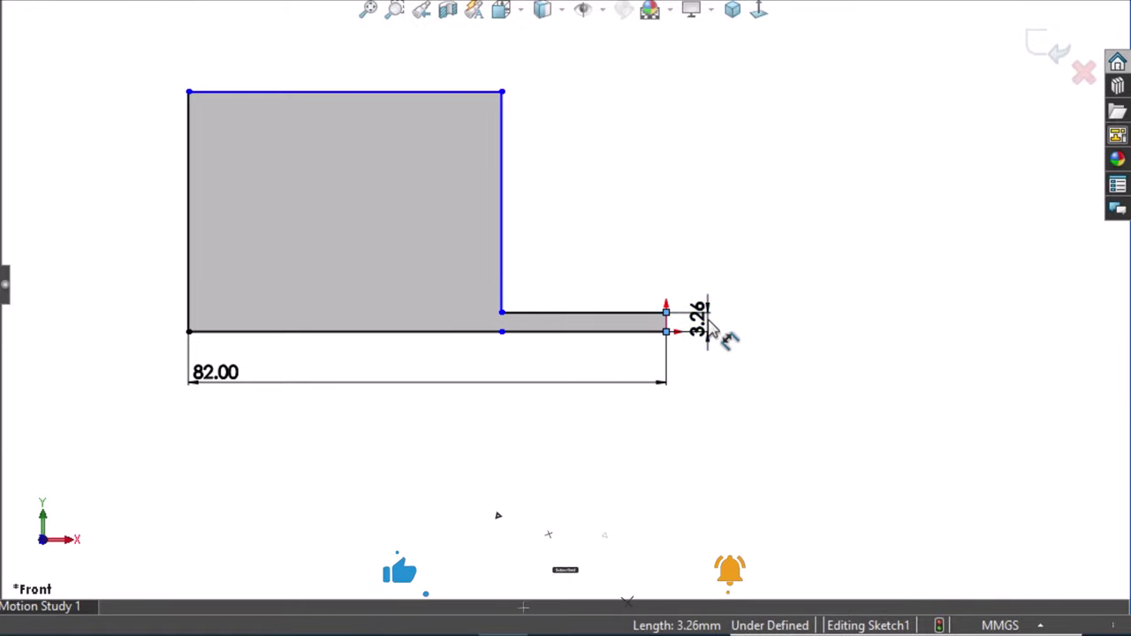
pyautogui.click(712, 329)
pyautogui.press('Return')
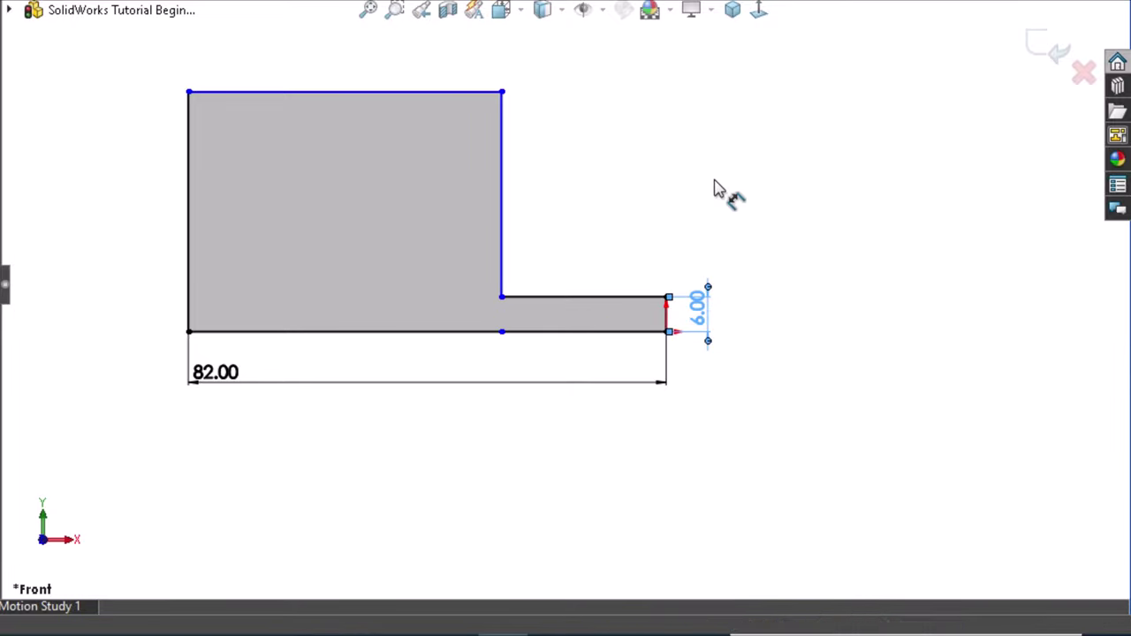
# Dimension the top edge width at 46 mm and the left edge height at 39 mm.
pyautogui.click(432, 74)
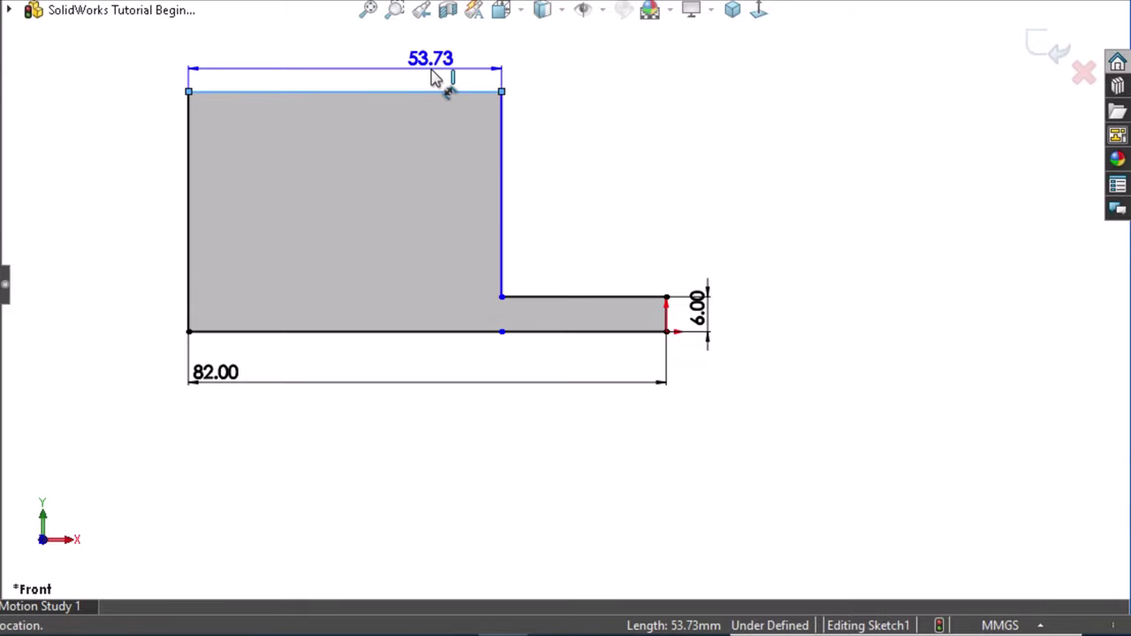
pyautogui.click(432, 77)
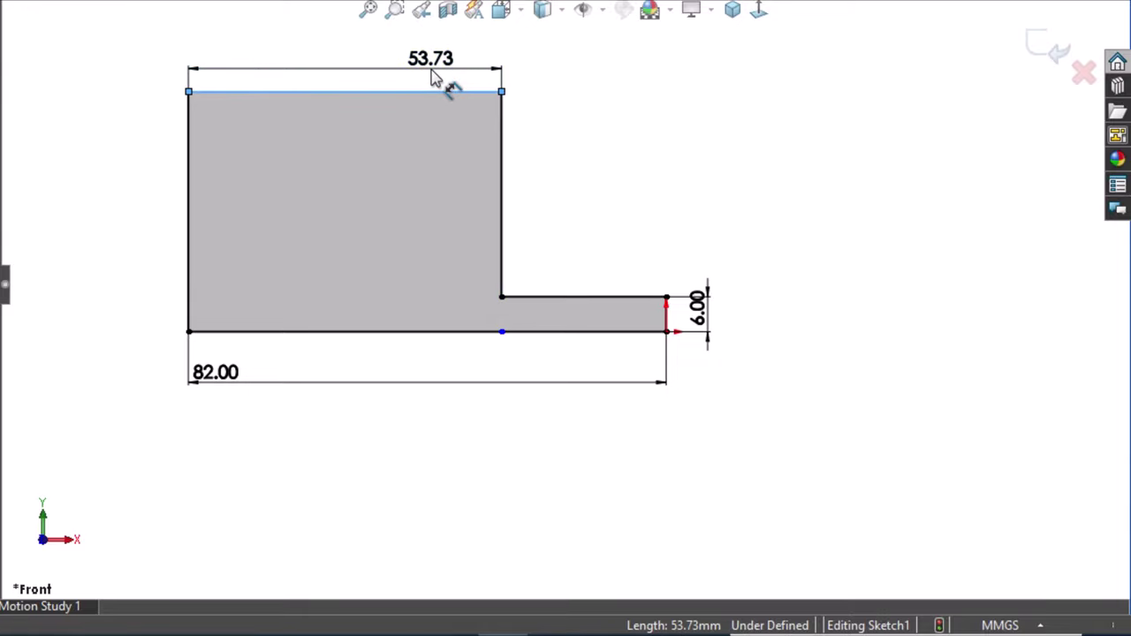
pyautogui.write('46')
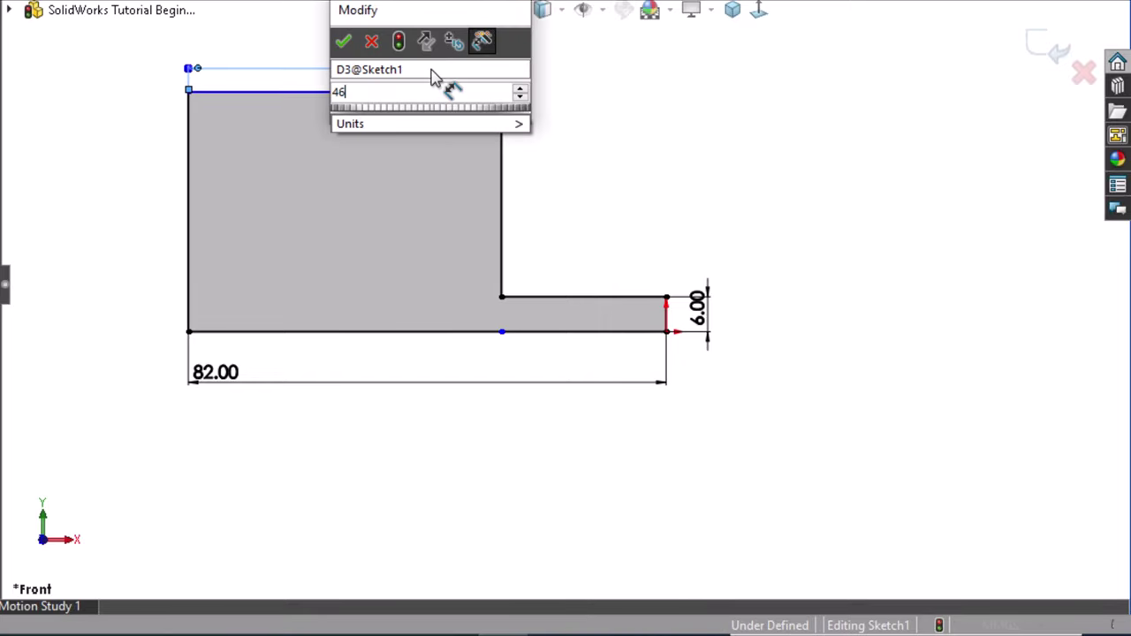
pyautogui.press('Escape')
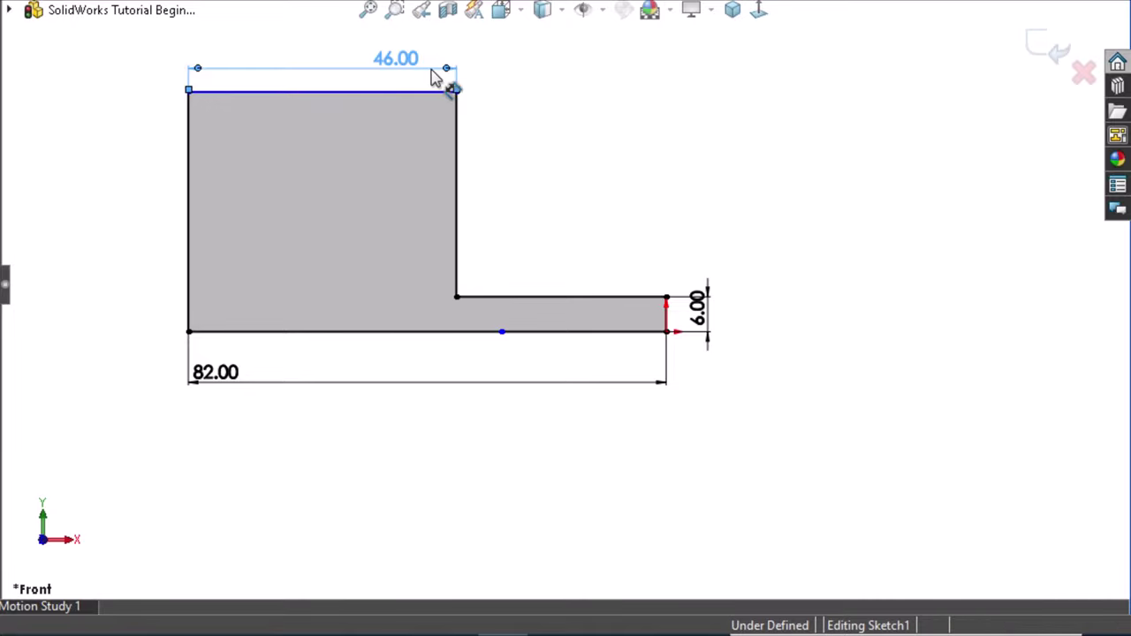
pyautogui.click(617, 217)
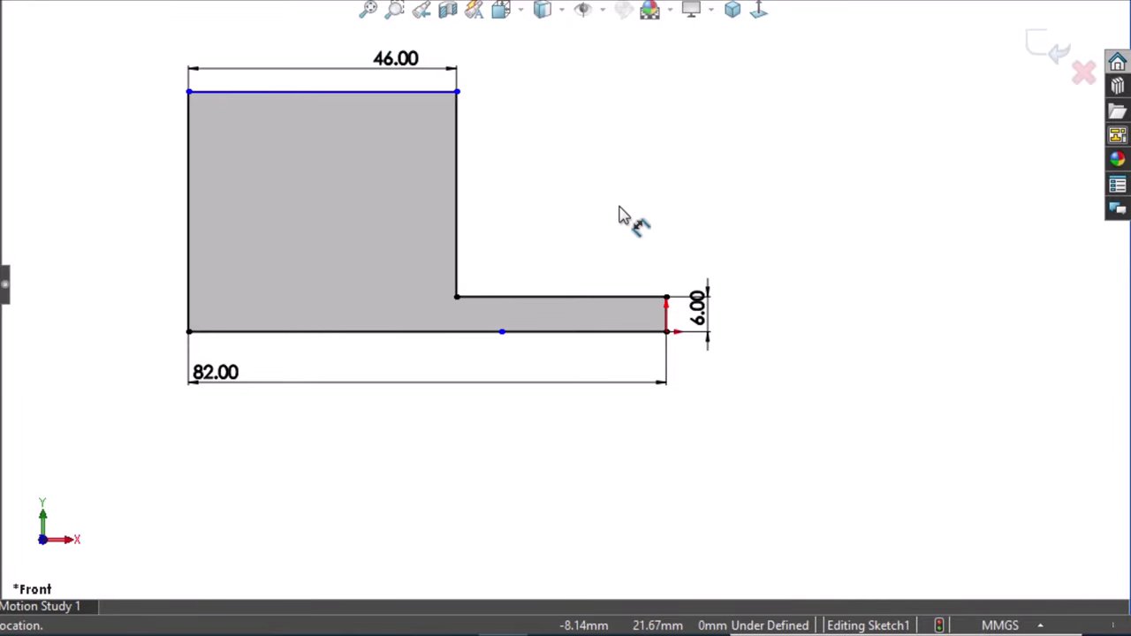
pyautogui.click(161, 244)
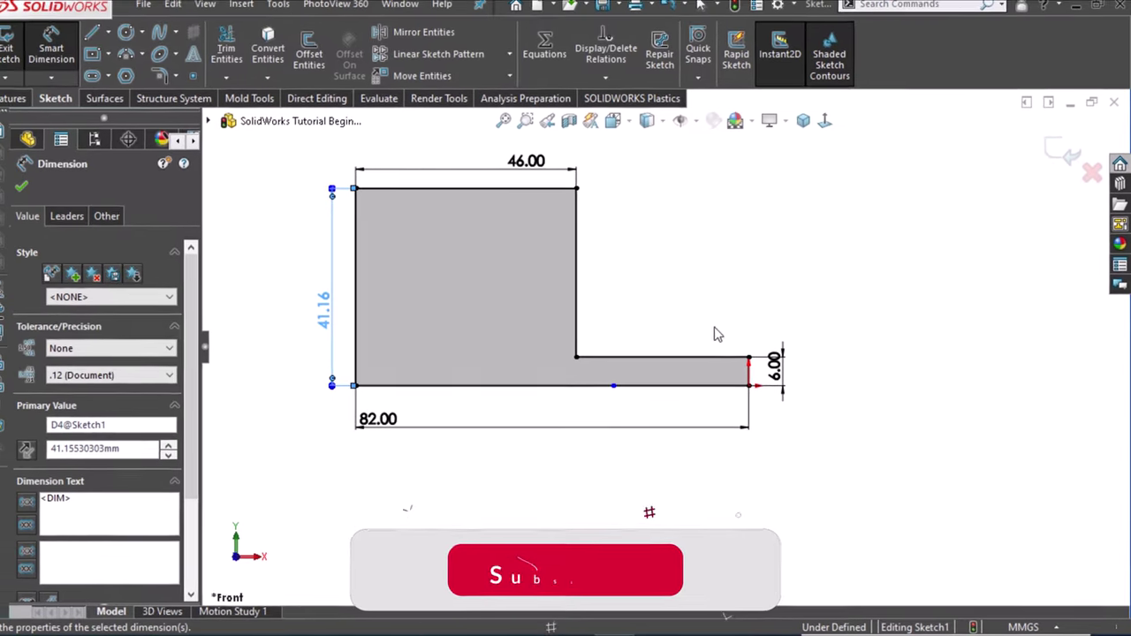
pyautogui.click(41, 106)
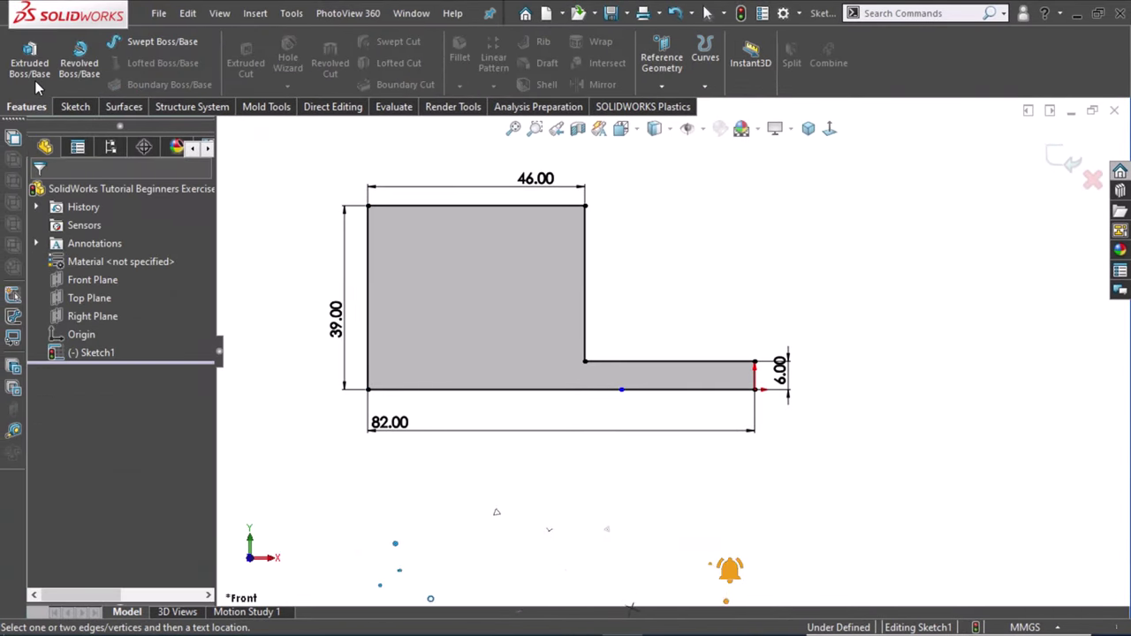
# Boss-extrude the L sketch Mid Plane to a 44 mm depth.
pyautogui.click(37, 65)
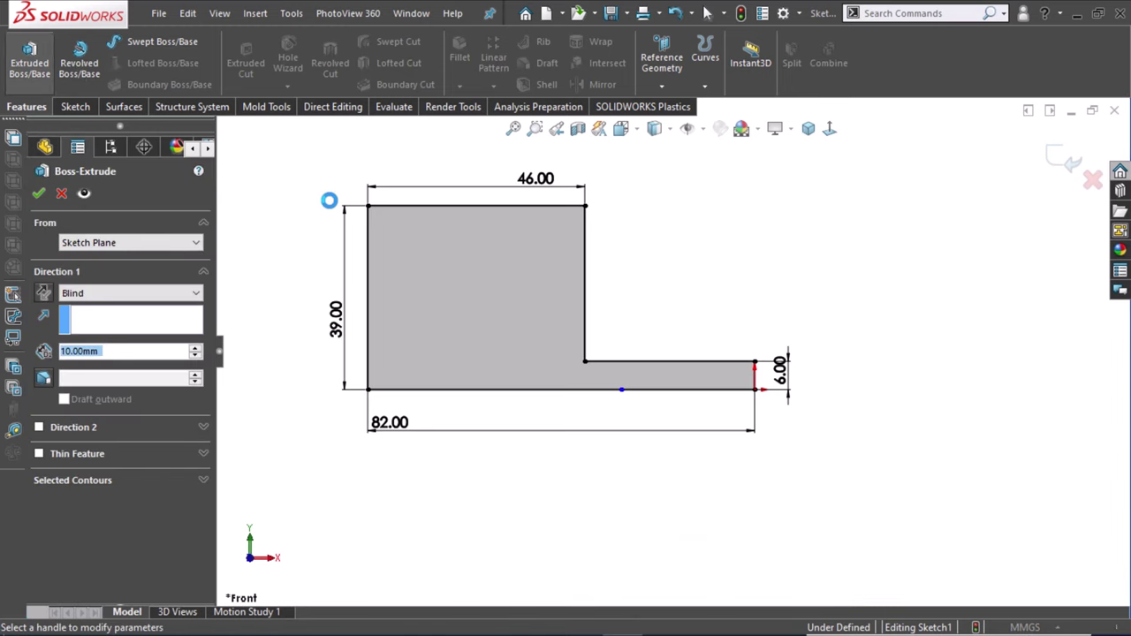
pyautogui.click(190, 293)
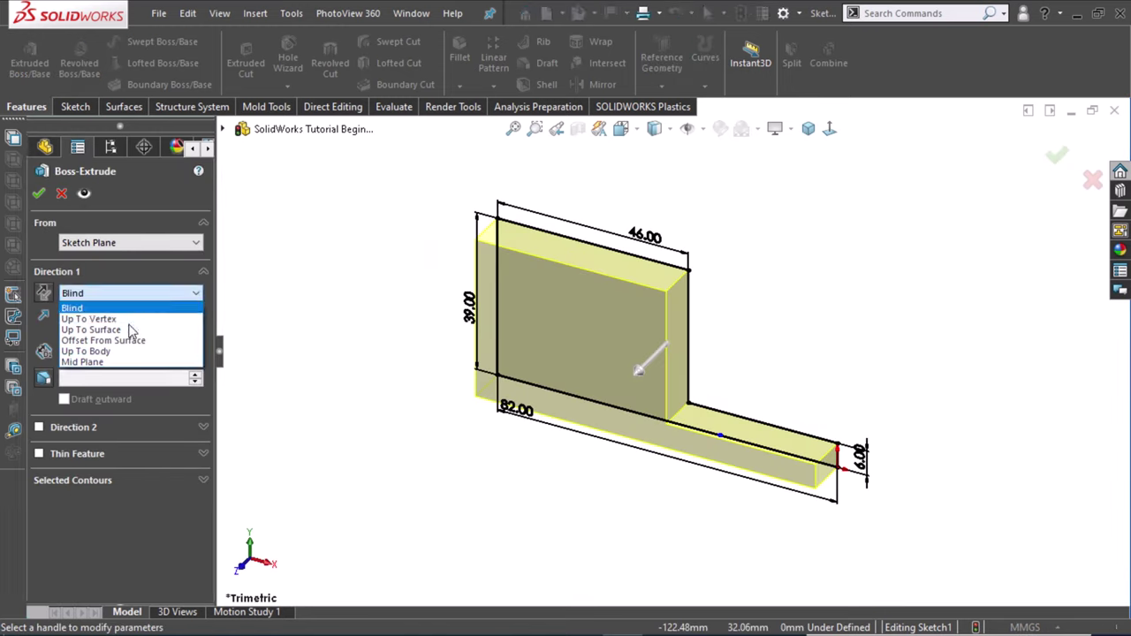
pyautogui.click(102, 361)
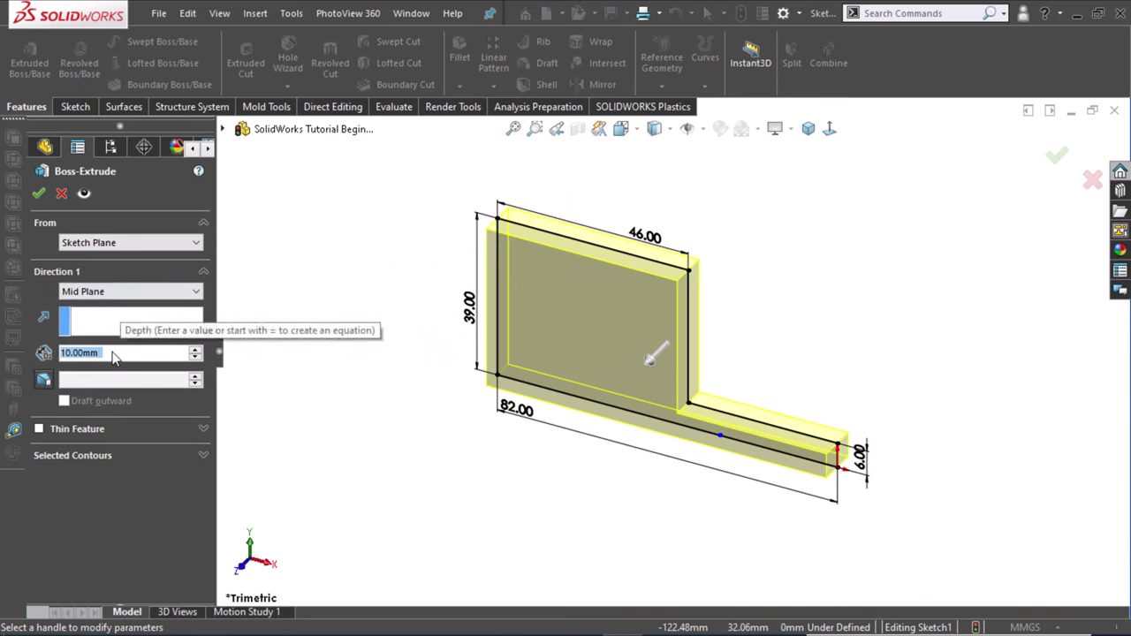
pyautogui.write('44')
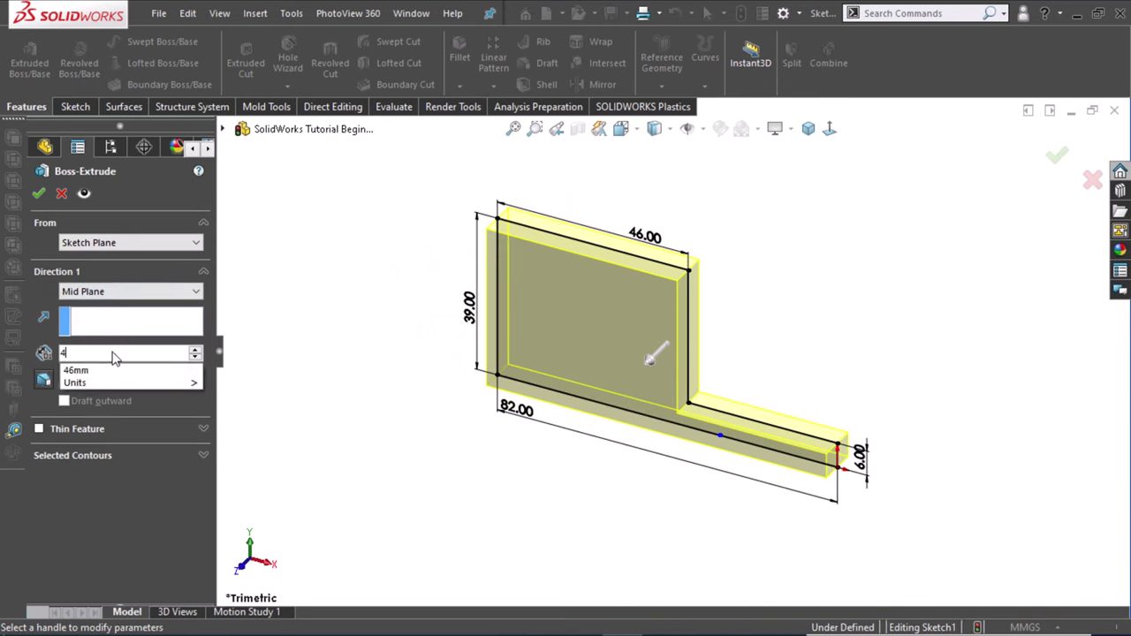
pyautogui.press('Return')
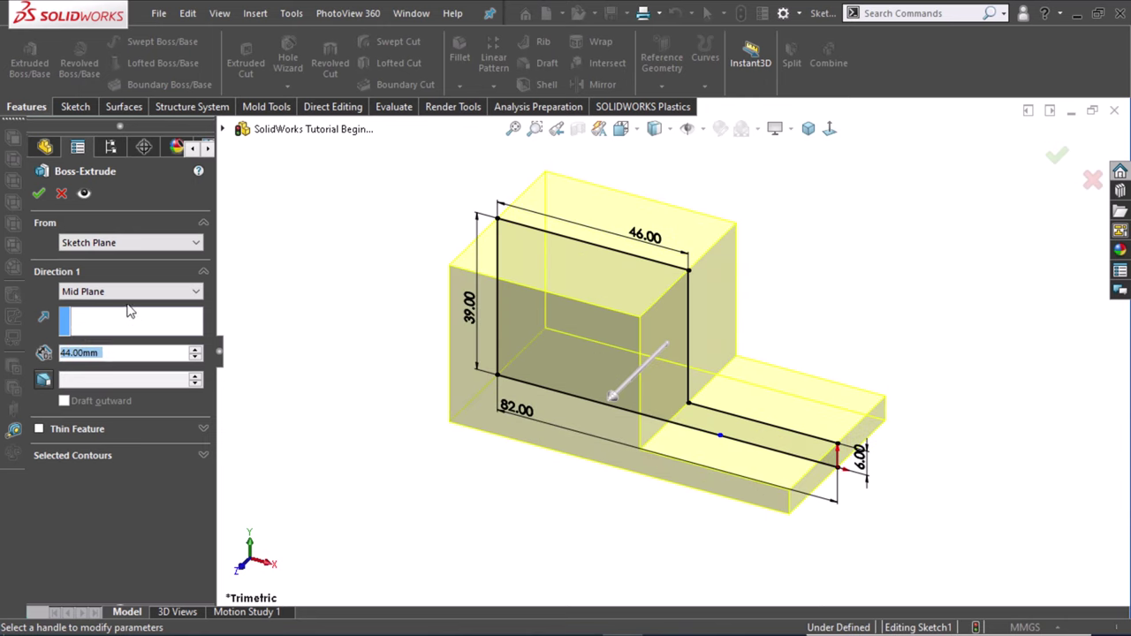
pyautogui.click(39, 196)
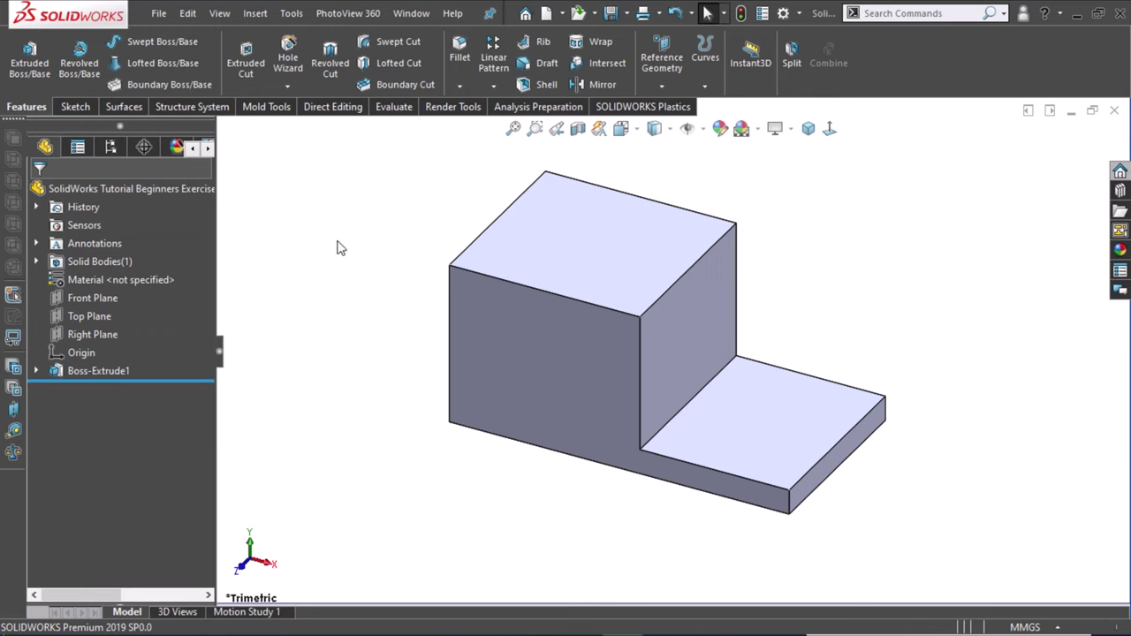
# Open a new sketch on the Front Plane and view it Normal To.
pyautogui.click(88, 297)
pyautogui.click(100, 279)
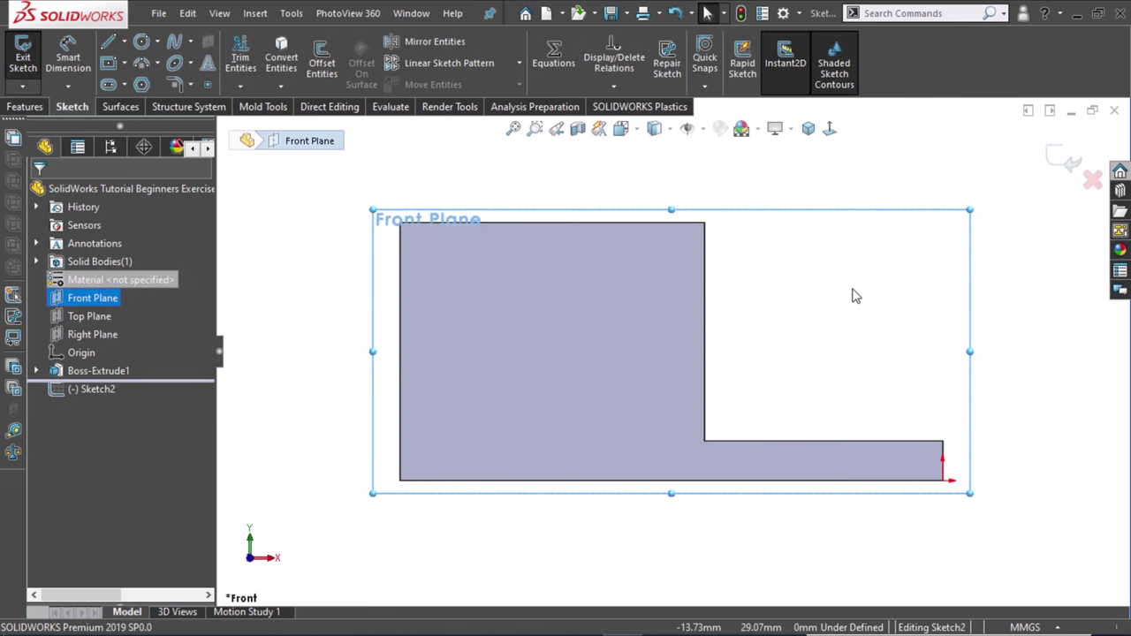
pyautogui.click(883, 301)
pyautogui.scroll(1, 713, 354)
pyautogui.scroll(-1, 910, 346)
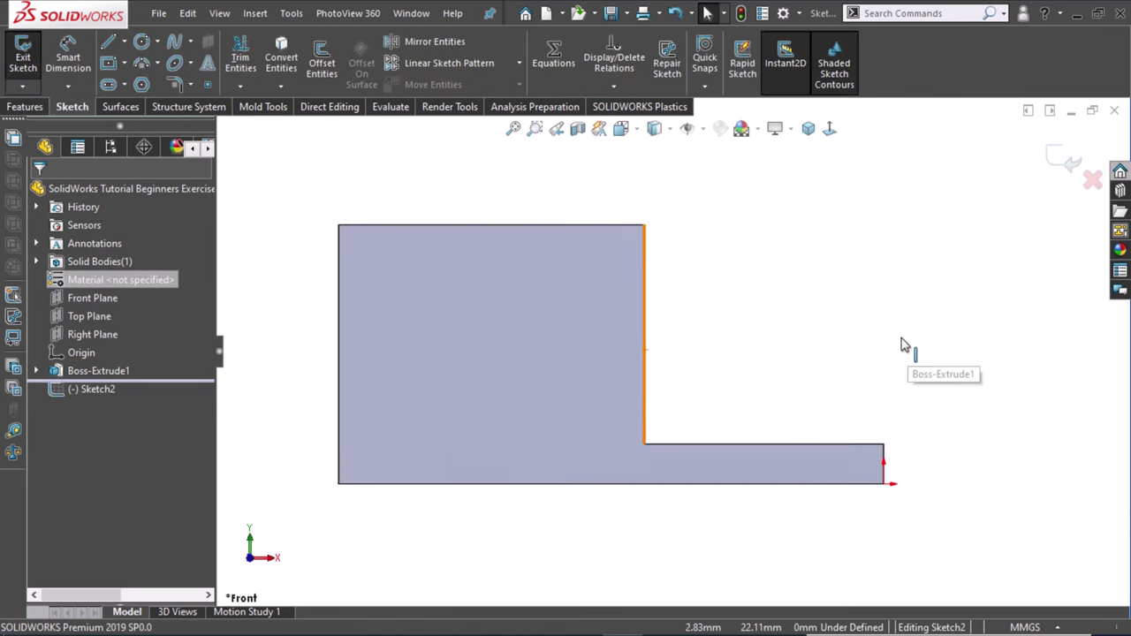
# Draw the lug: short vertical line, tangent arc to the tall section's top corner, then closing lines.
pyautogui.moveTo(808, 362); pyautogui.dragTo(742, 366, button='right')
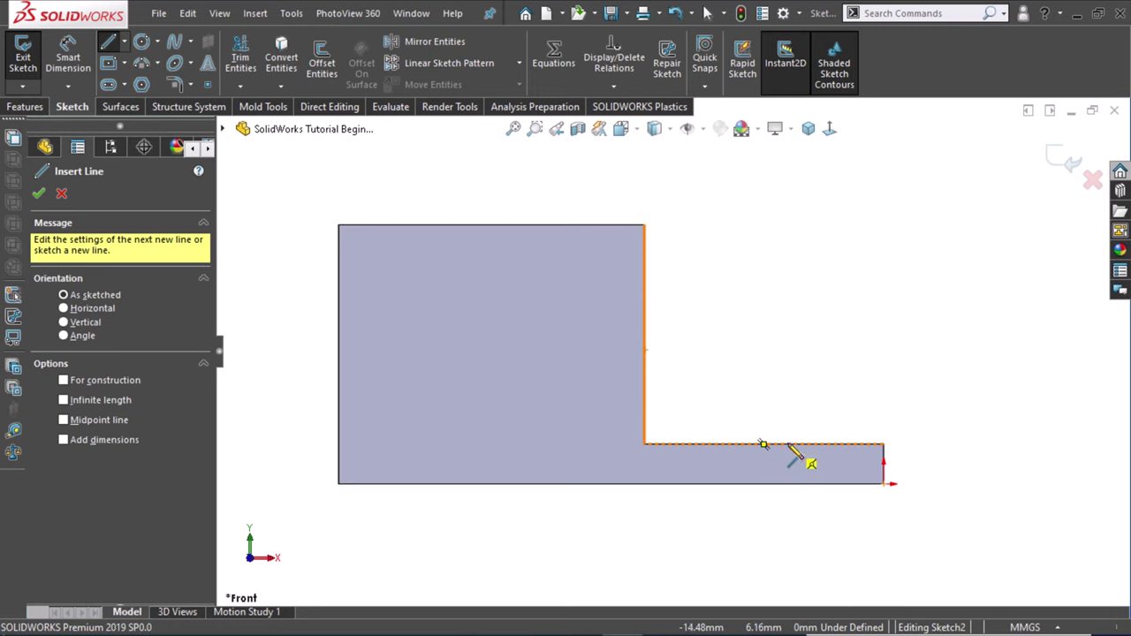
pyautogui.click(787, 443)
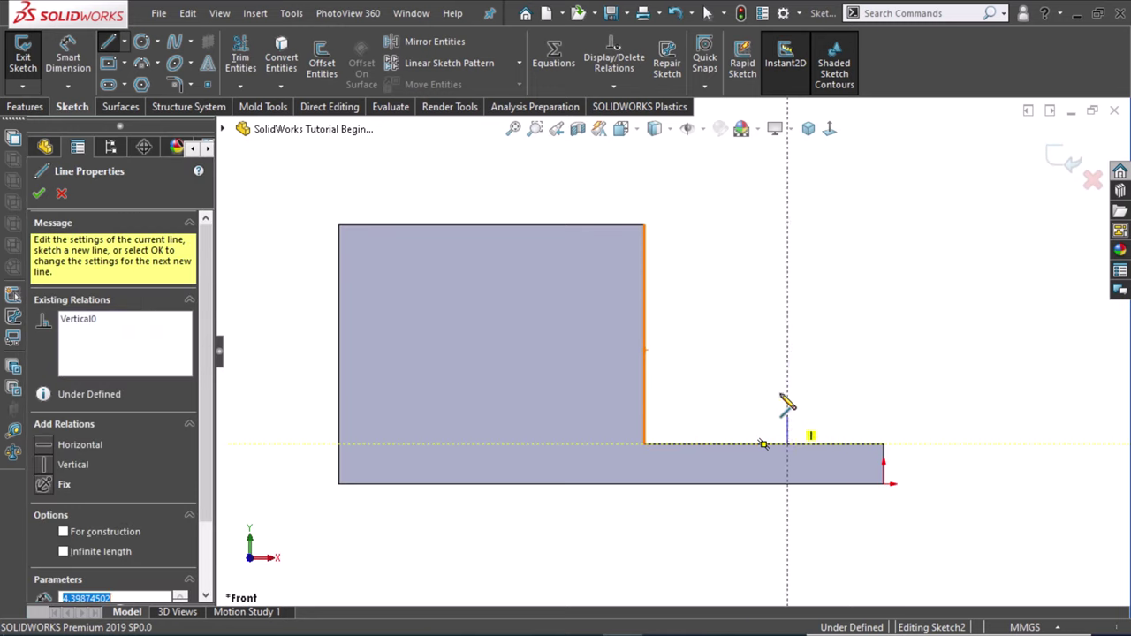
pyautogui.click(787, 414)
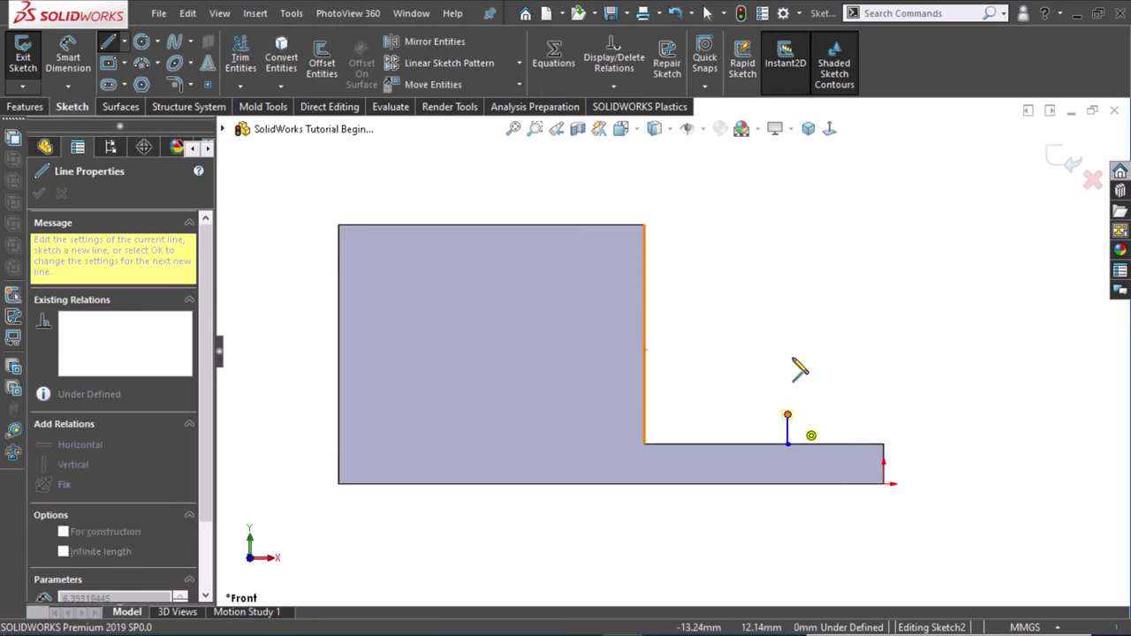
pyautogui.press('a')
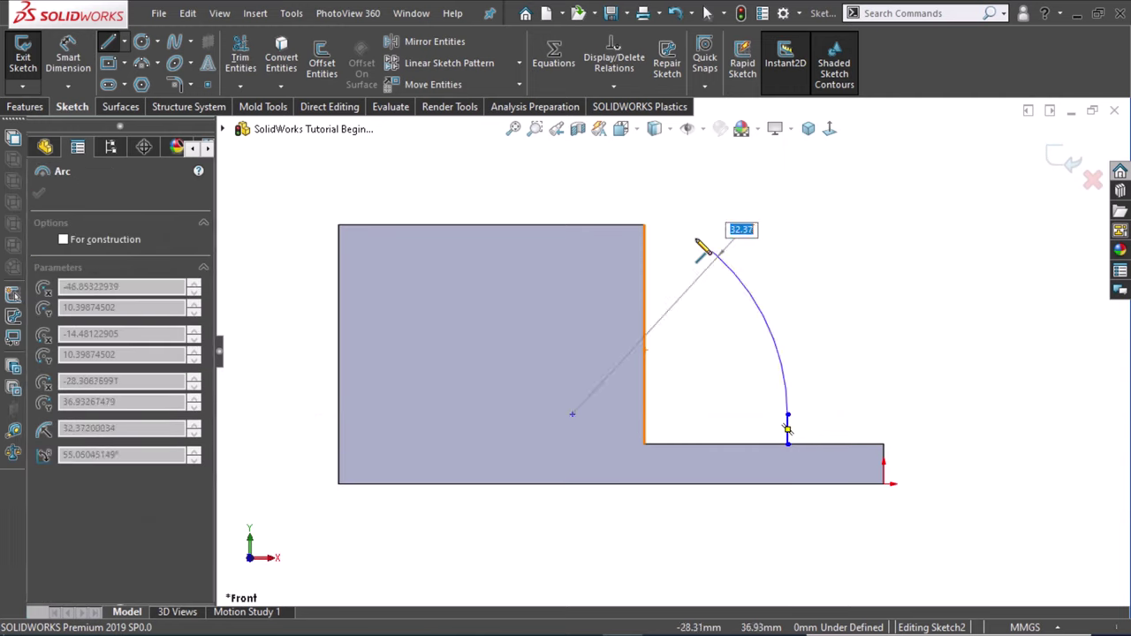
pyautogui.click(644, 226)
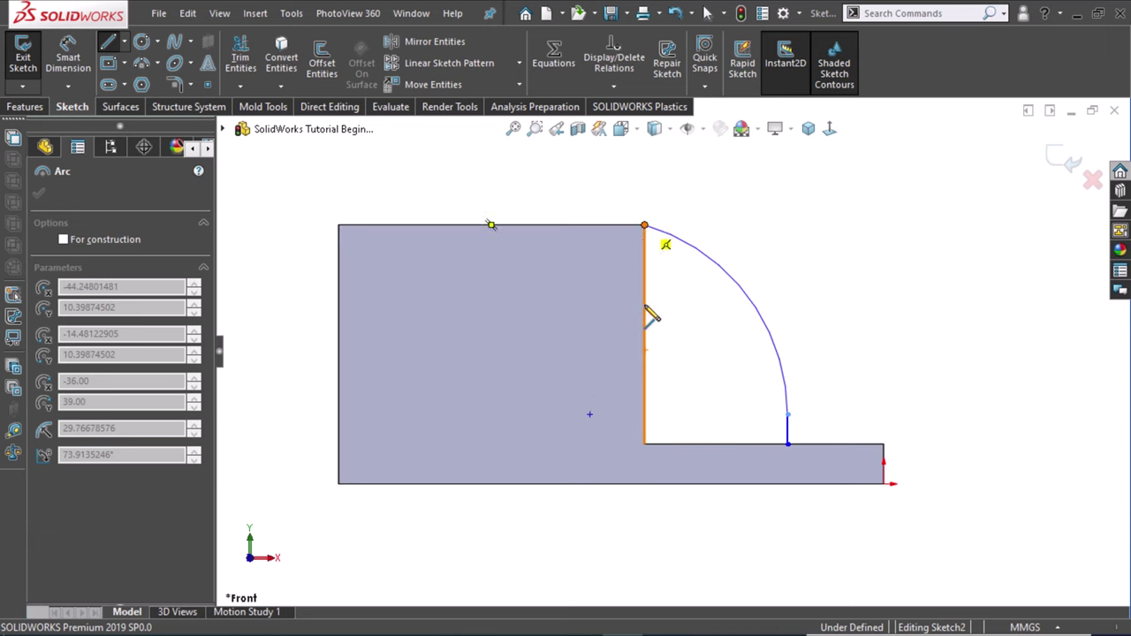
pyautogui.click(644, 445)
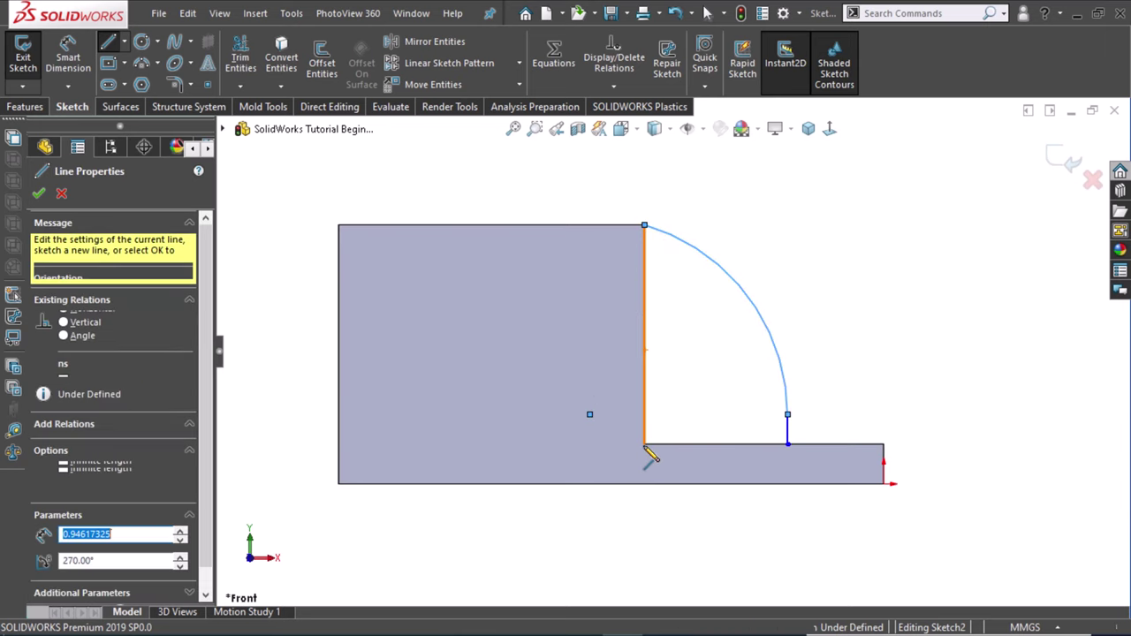
pyautogui.click(787, 445)
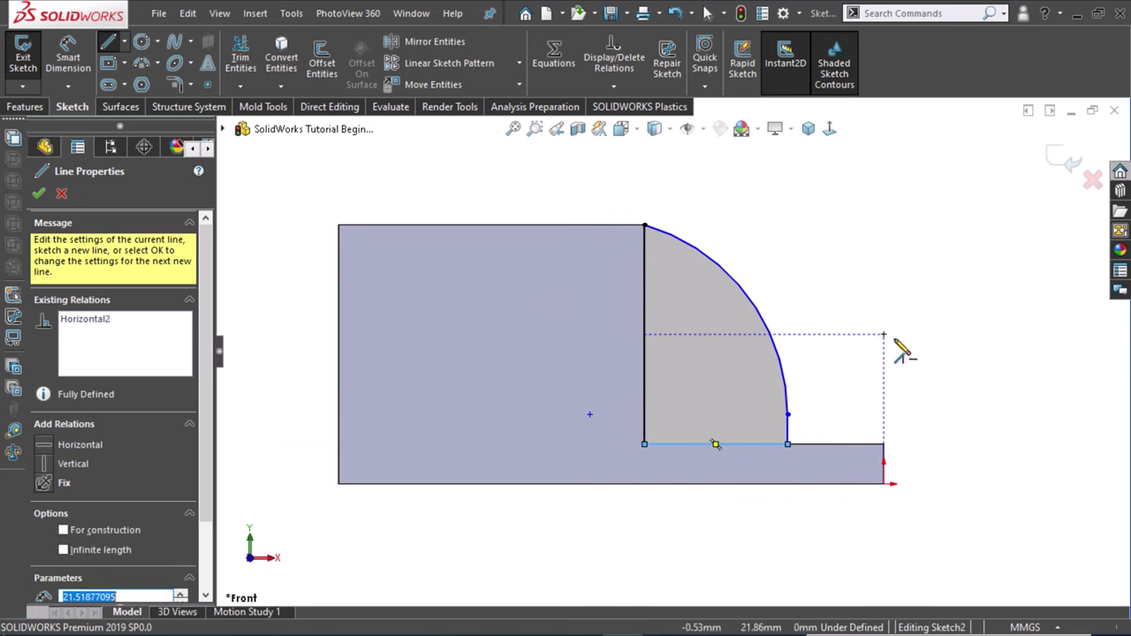
pyautogui.moveTo(895, 347); pyautogui.dragTo(966, 334, button='right')
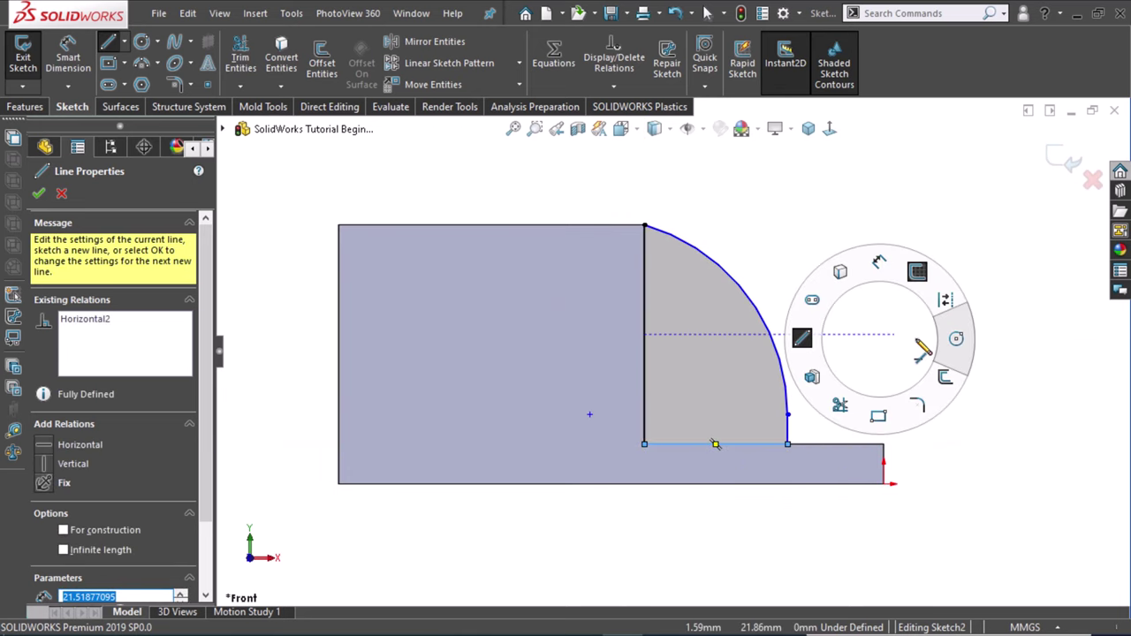
# Draw a circle in the lug and dimension its centre 11 mm from the vertical edge.
pyautogui.click(714, 366)
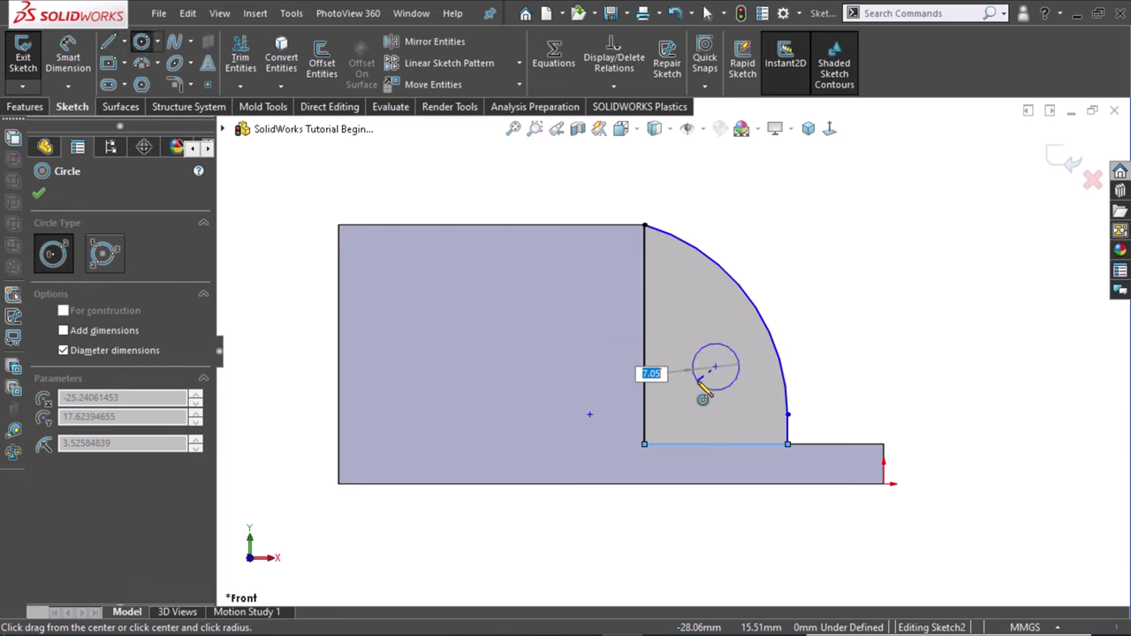
pyautogui.click(697, 385)
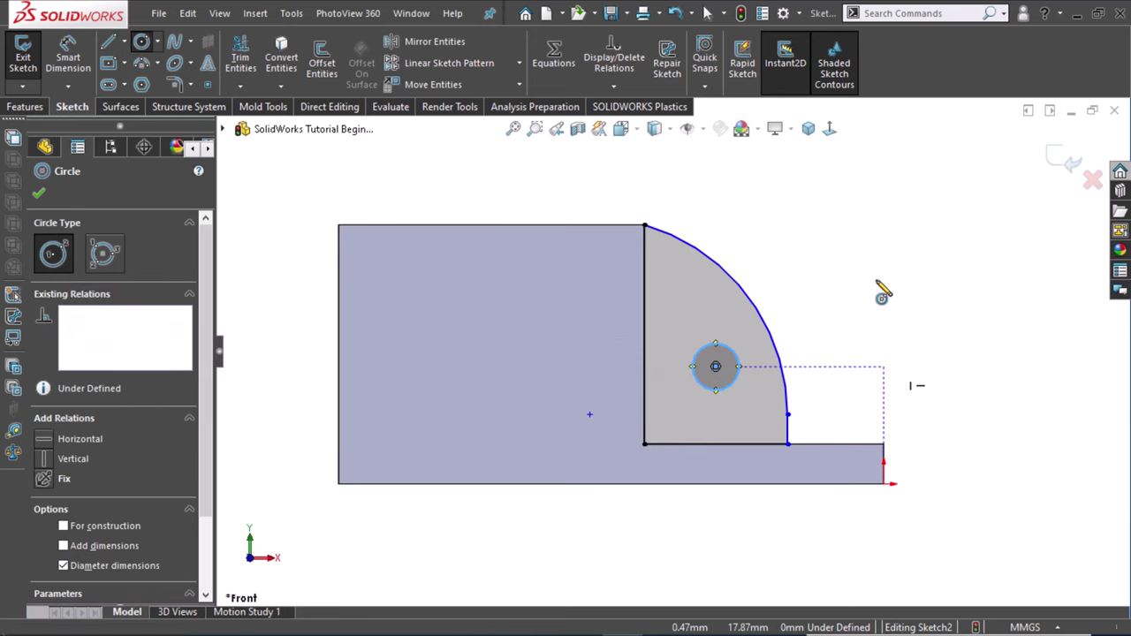
pyautogui.press('Escape')
pyautogui.moveTo(751, 378); pyautogui.dragTo(716, 371, button='right')
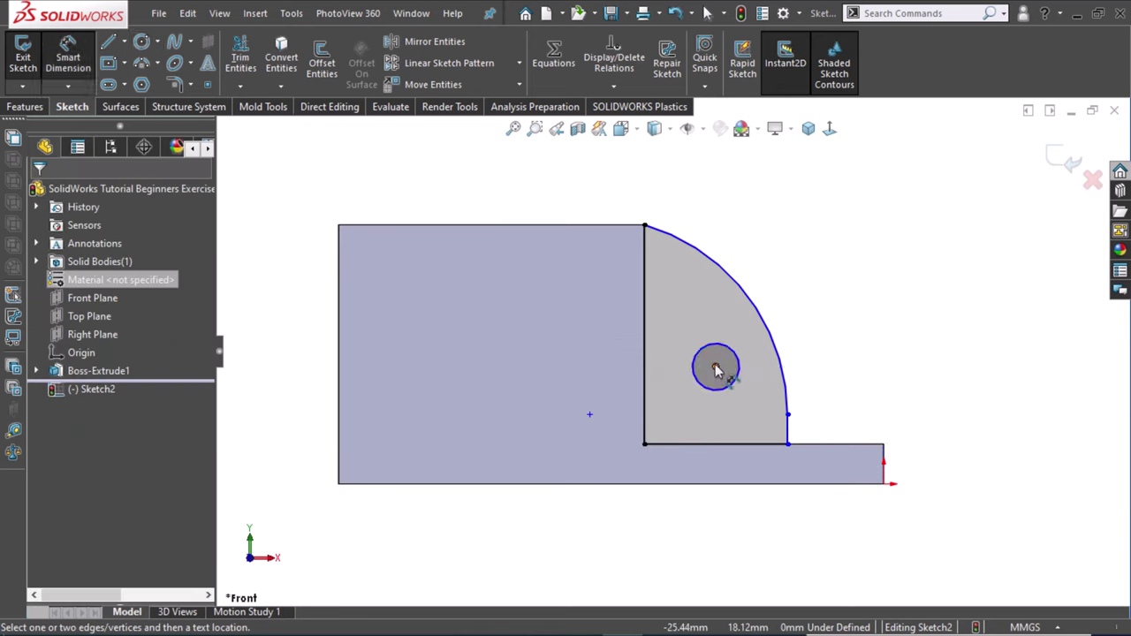
pyautogui.click(644, 413)
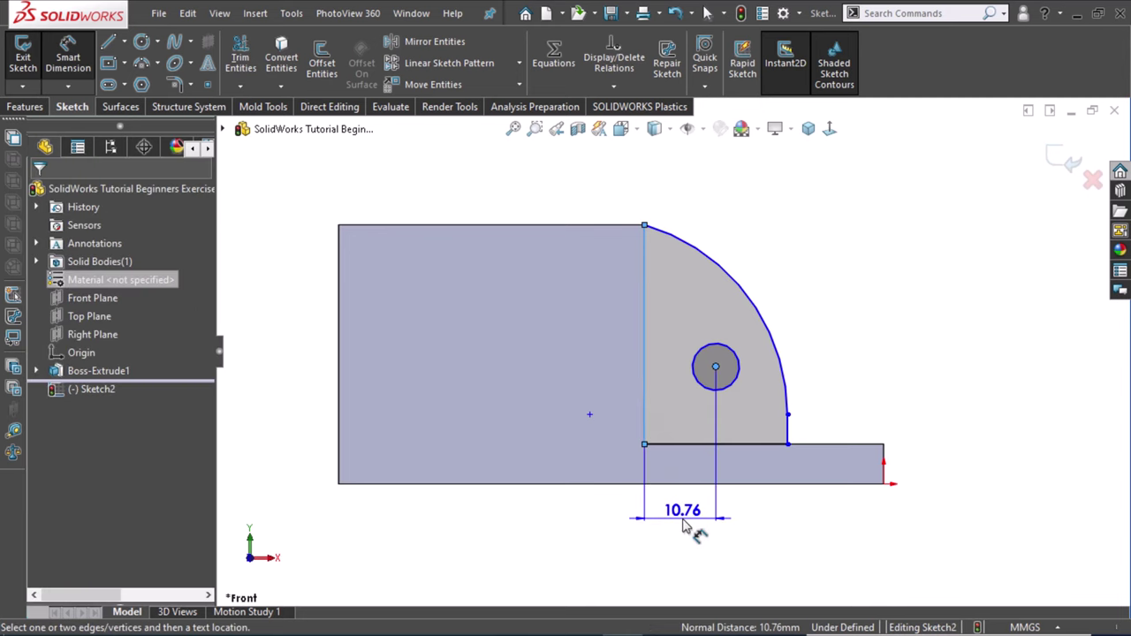
pyautogui.click(682, 525)
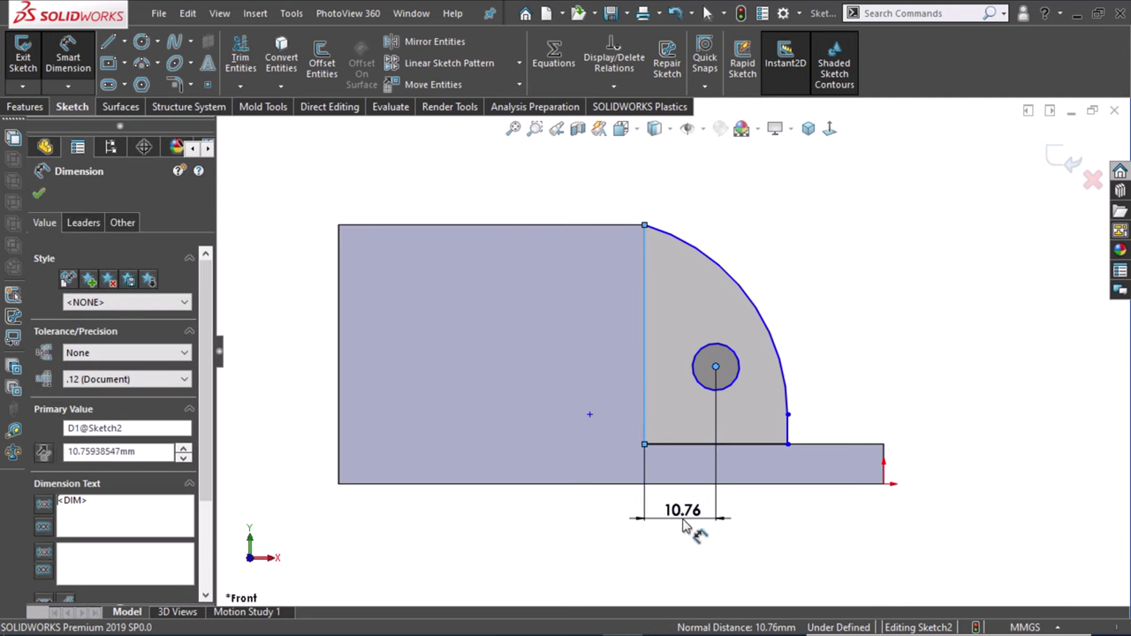
pyautogui.write('11')
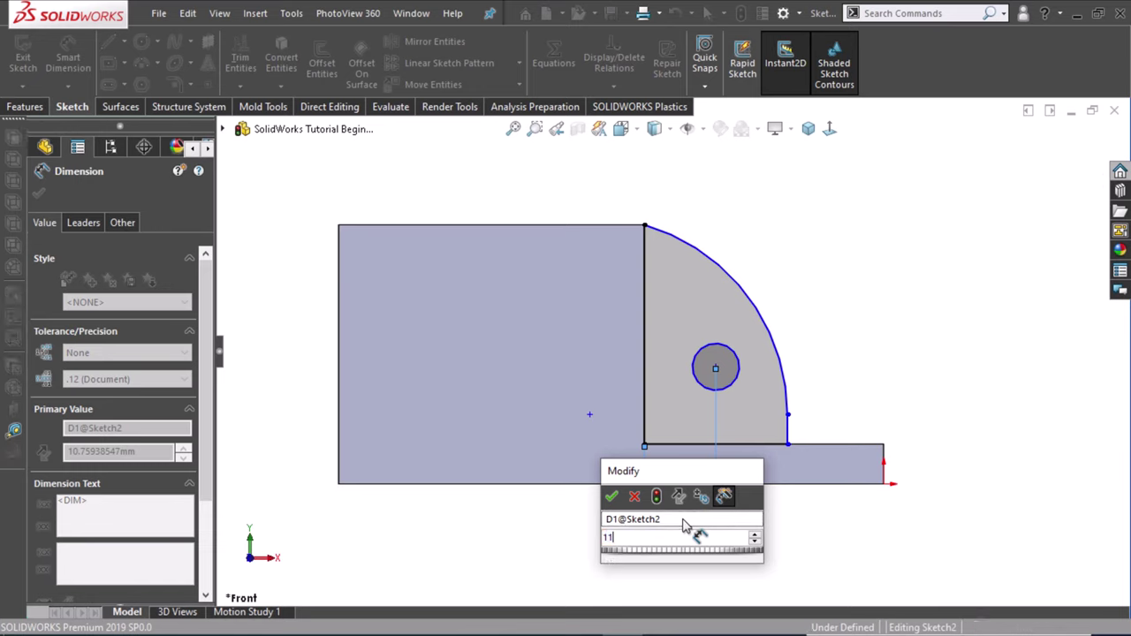
pyautogui.press('Escape')
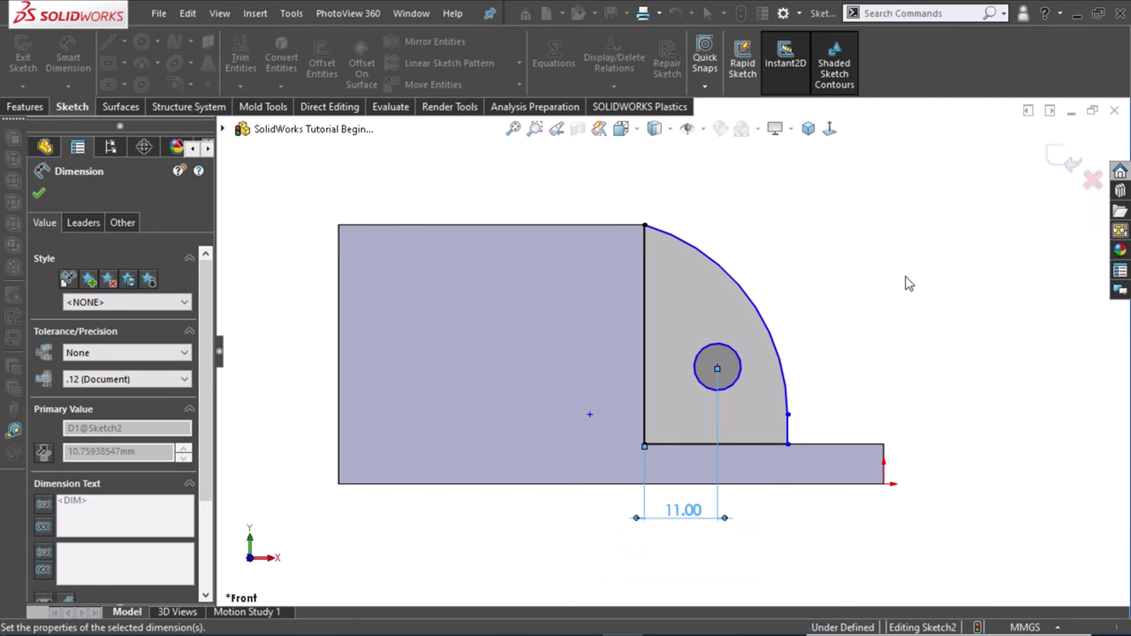
pyautogui.press('Escape')
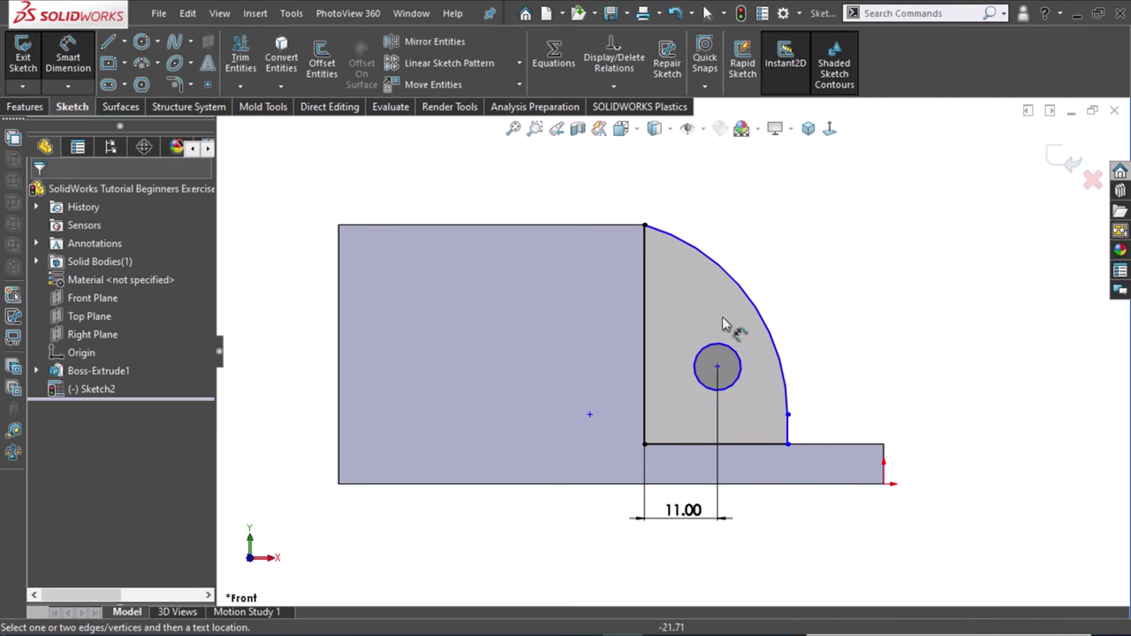
# Give the circle a 10 mm diameter.
pyautogui.click(740, 354)
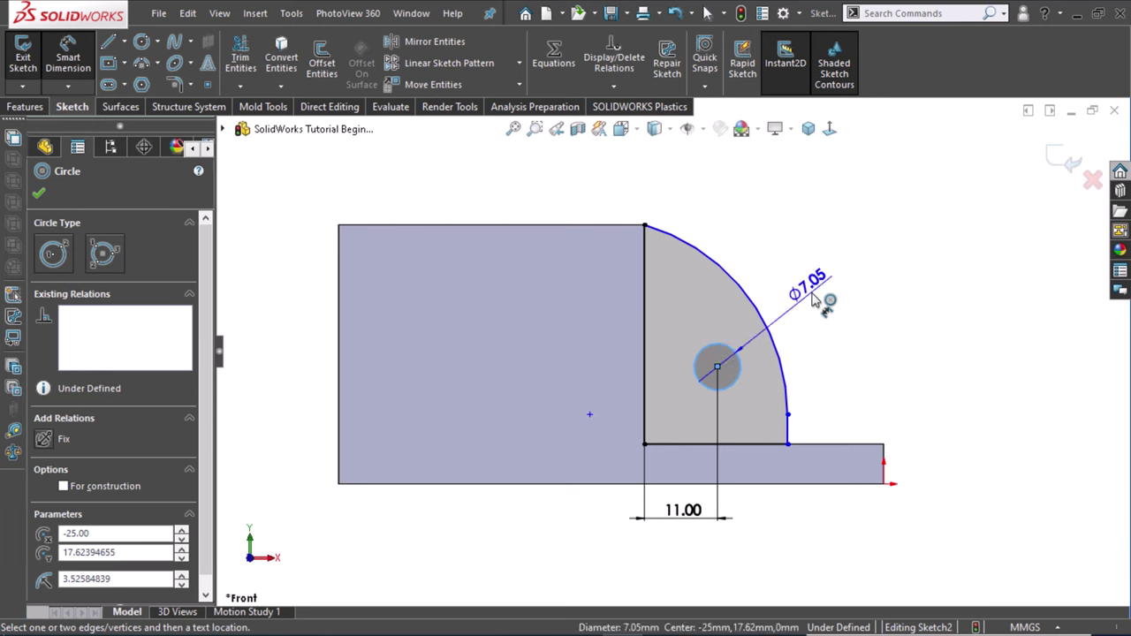
pyautogui.click(814, 301)
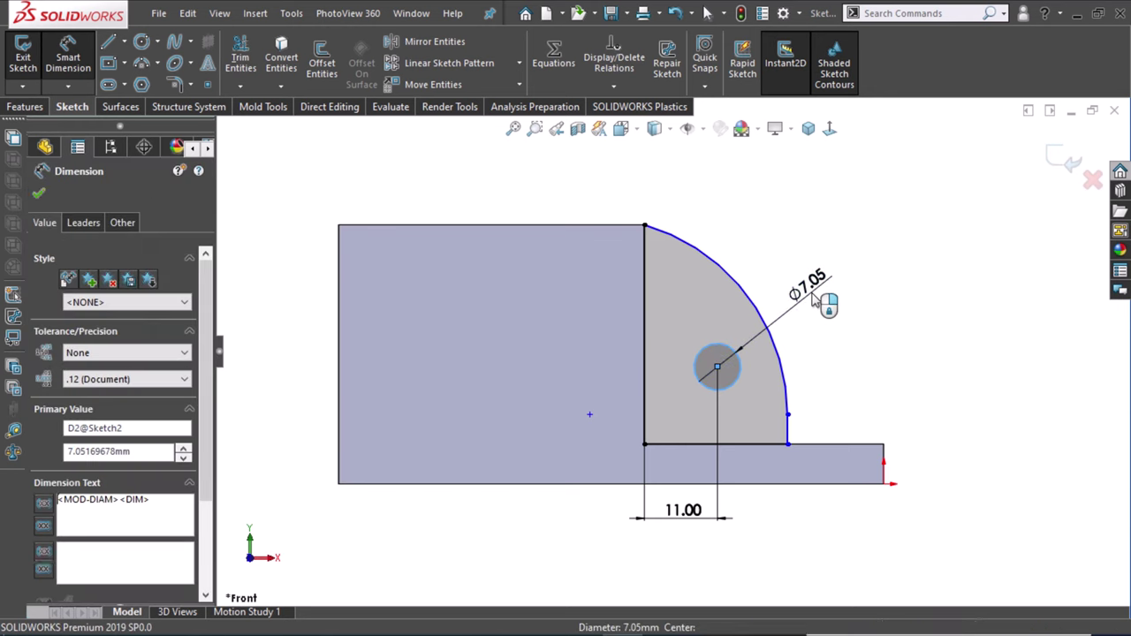
pyautogui.write('10')
pyautogui.press('Escape')
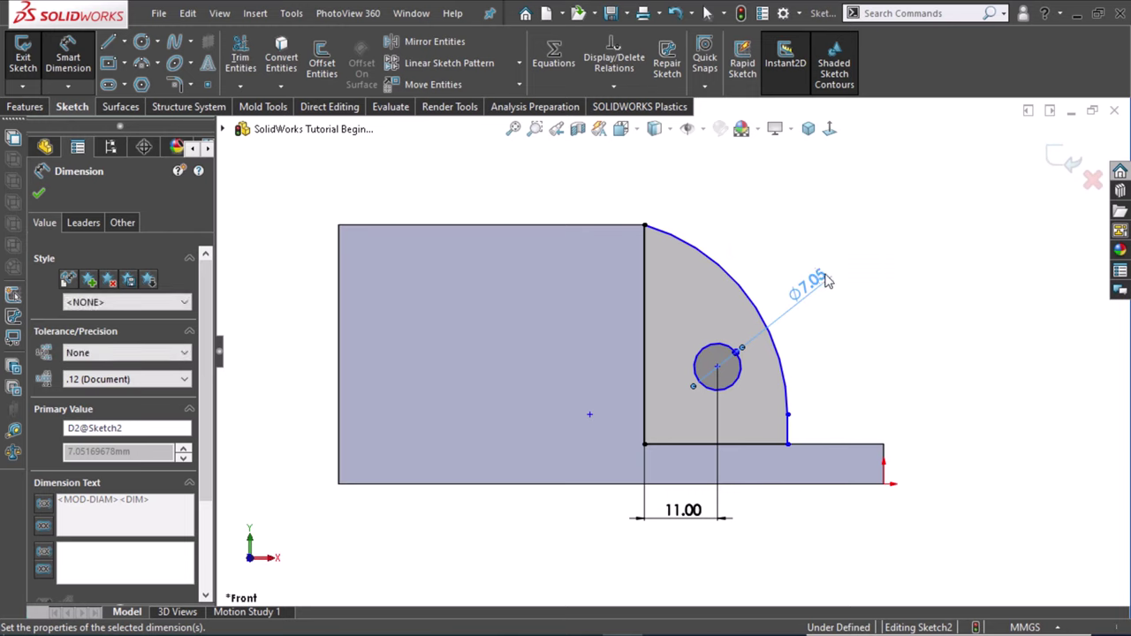
pyautogui.click(888, 344)
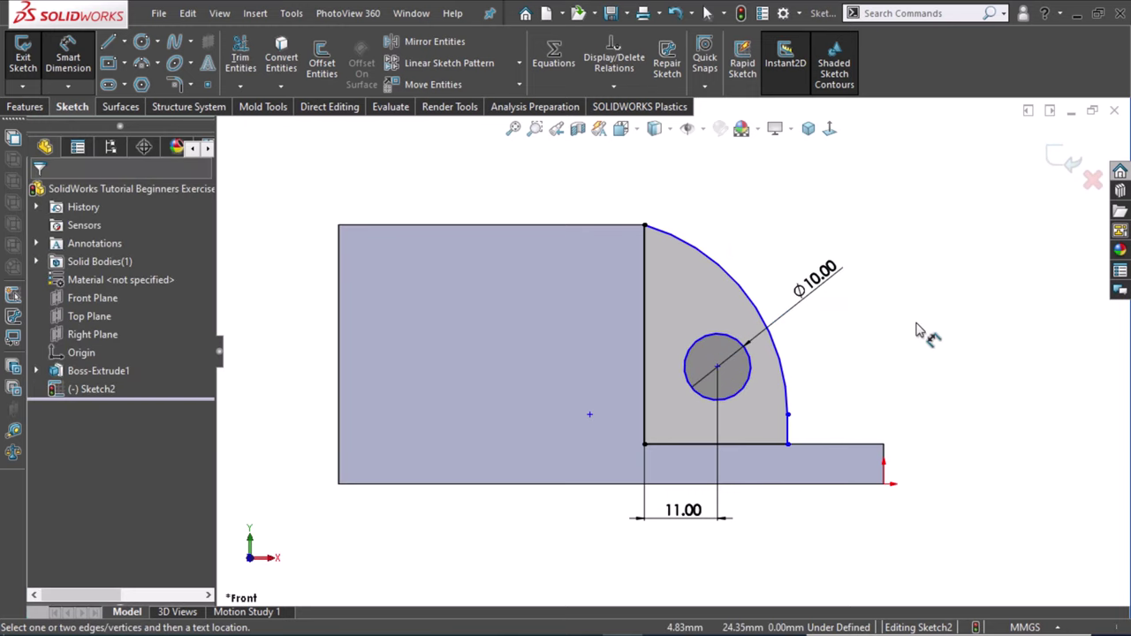
pyautogui.click(738, 292)
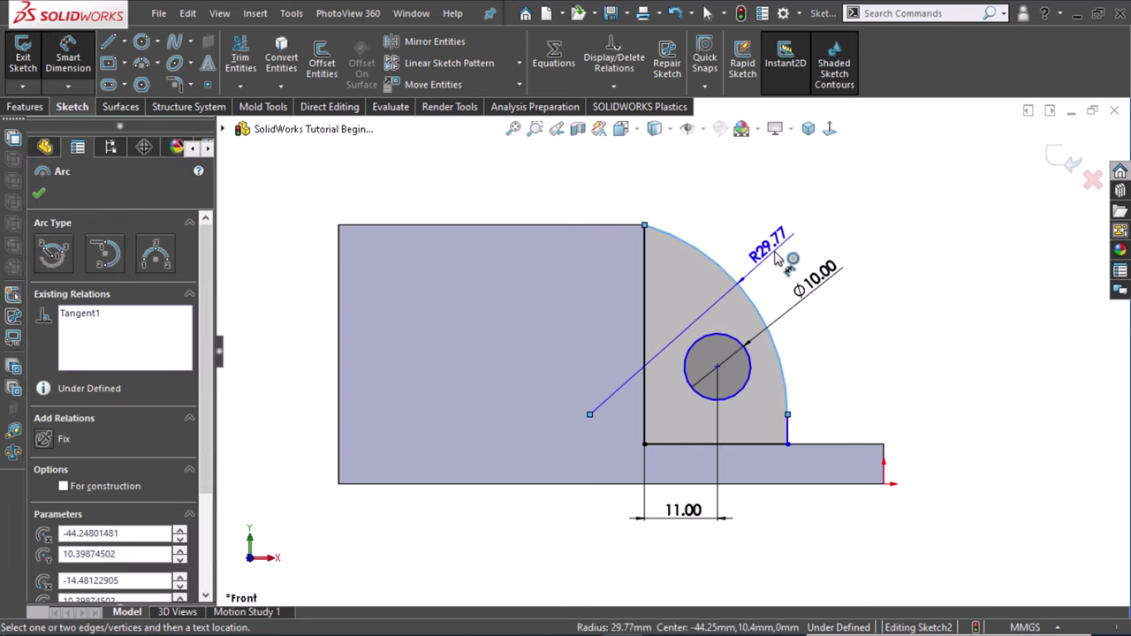
# Dimension the lug arc's radius at 22 mm, then revise it to 24 mm.
pyautogui.click(775, 256)
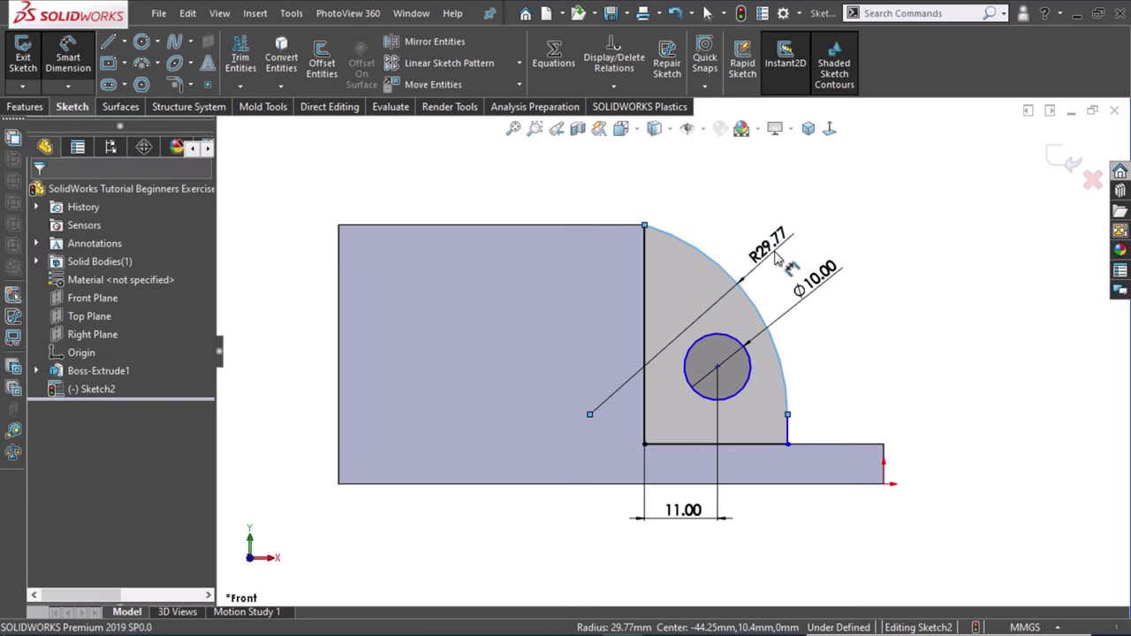
pyautogui.write('2')
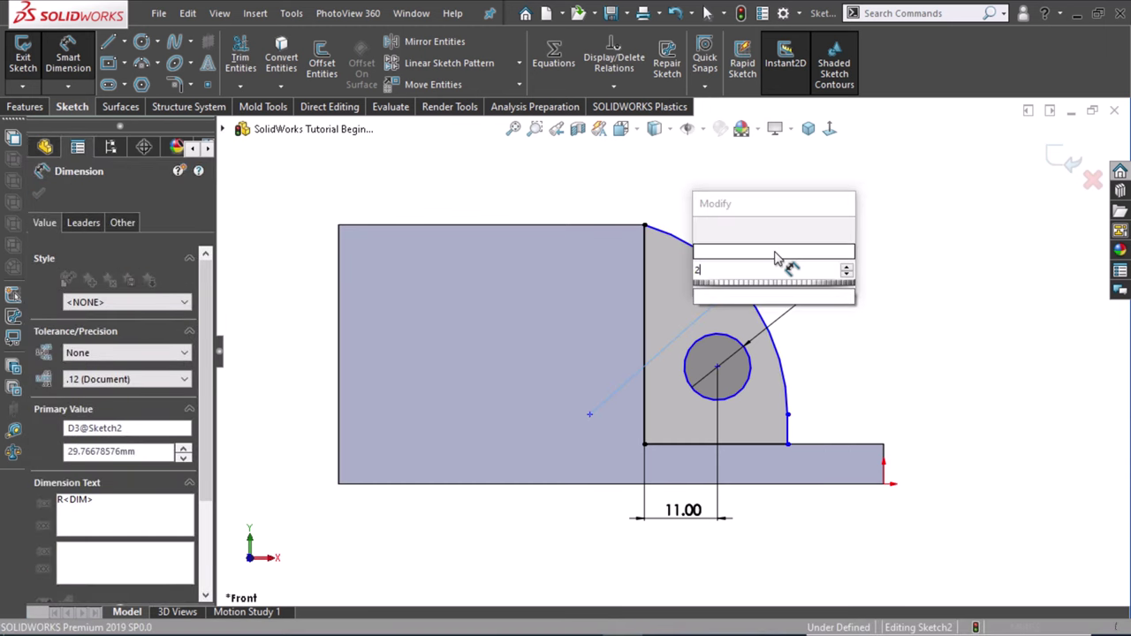
pyautogui.write('2')
pyautogui.press('Escape')
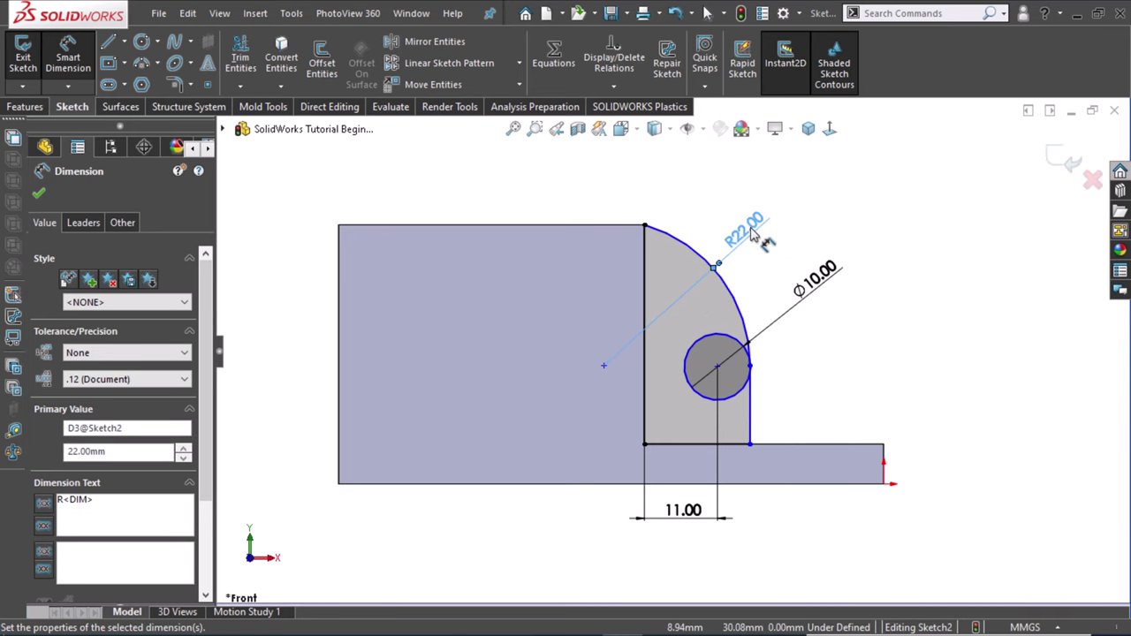
pyautogui.press('Escape')
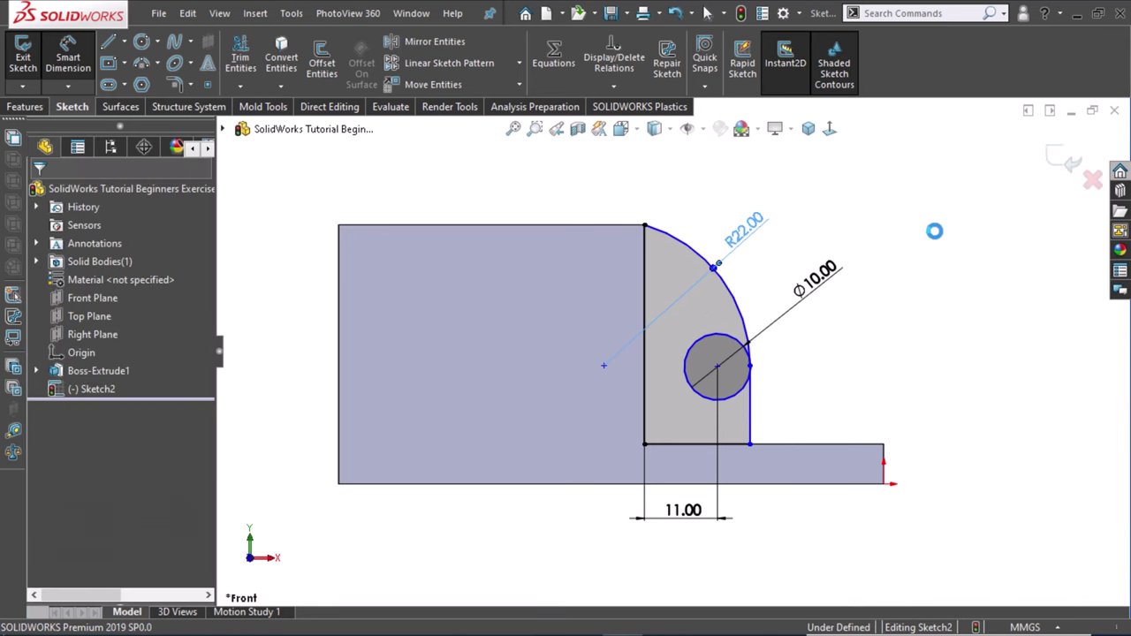
pyautogui.doubleClick(744, 228)
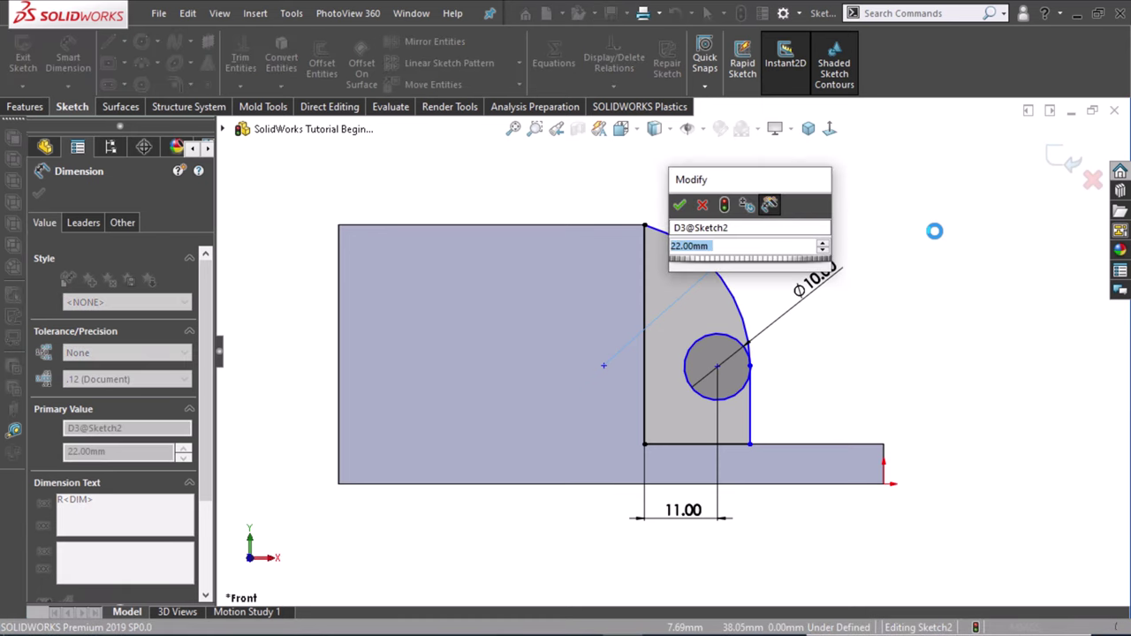
pyautogui.write('22')
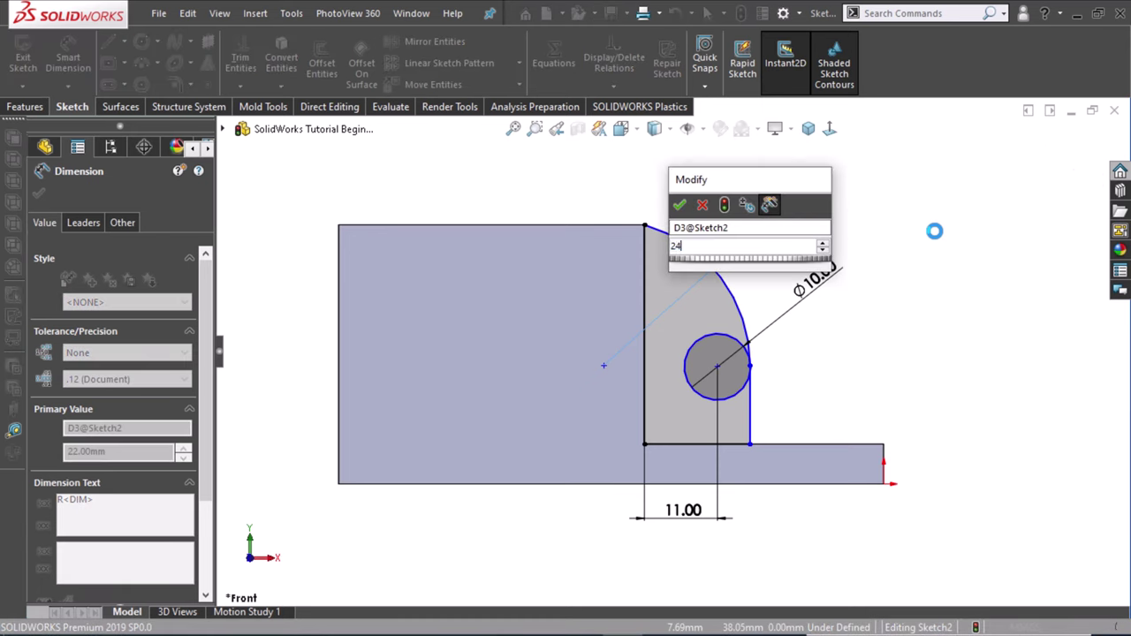
pyautogui.press('Return')
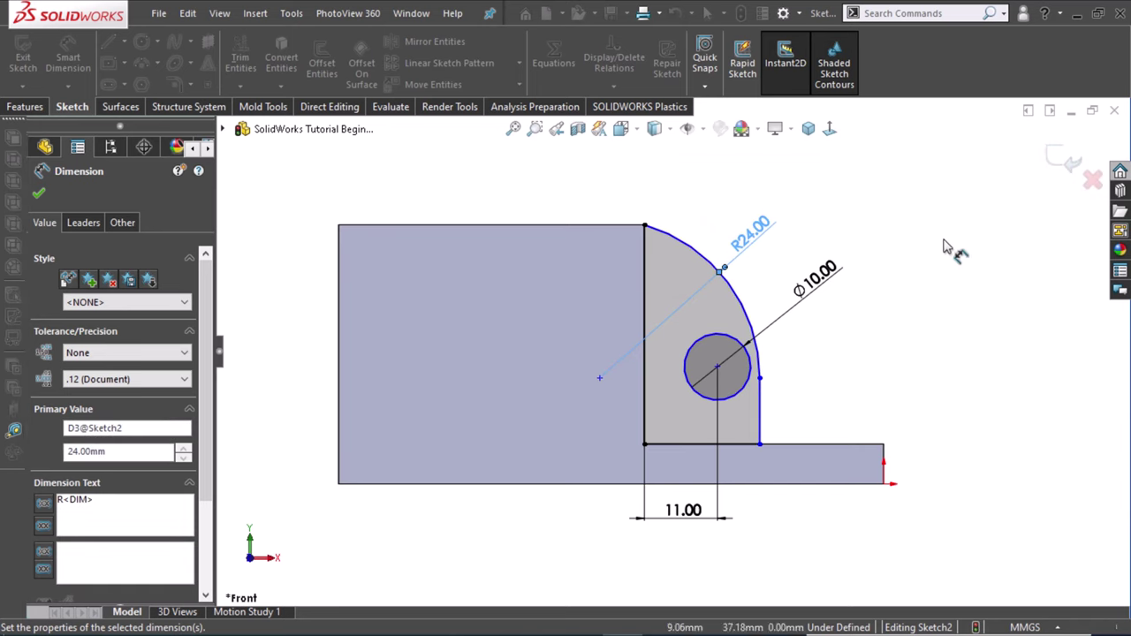
pyautogui.click(919, 347)
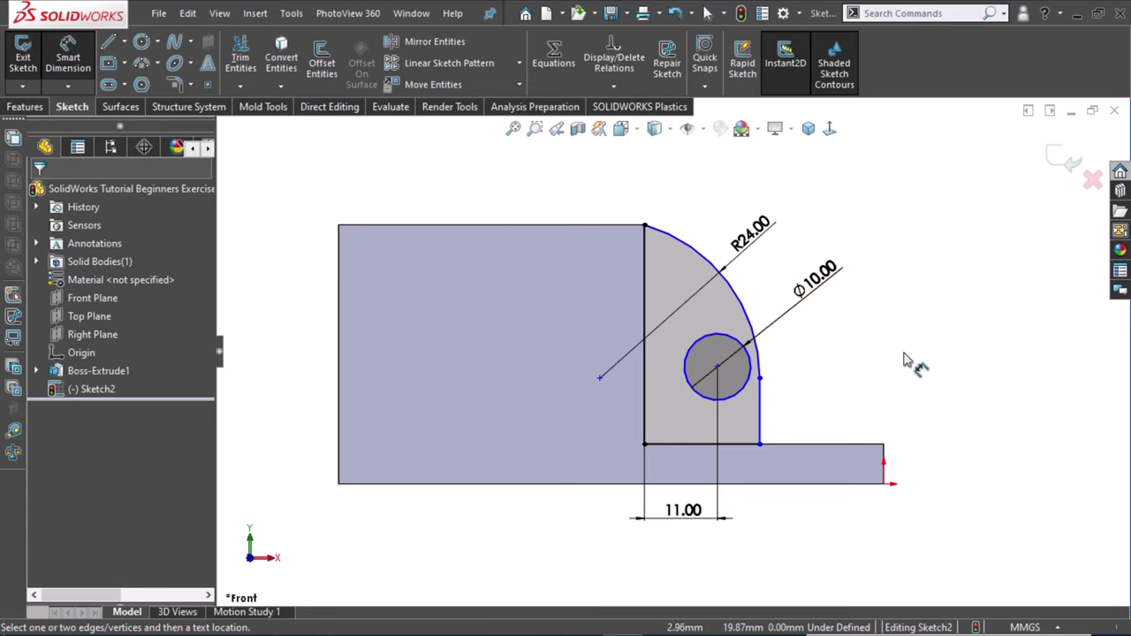
# Change the hole diameter from 10 mm to 8.5 mm.
pyautogui.click(830, 281)
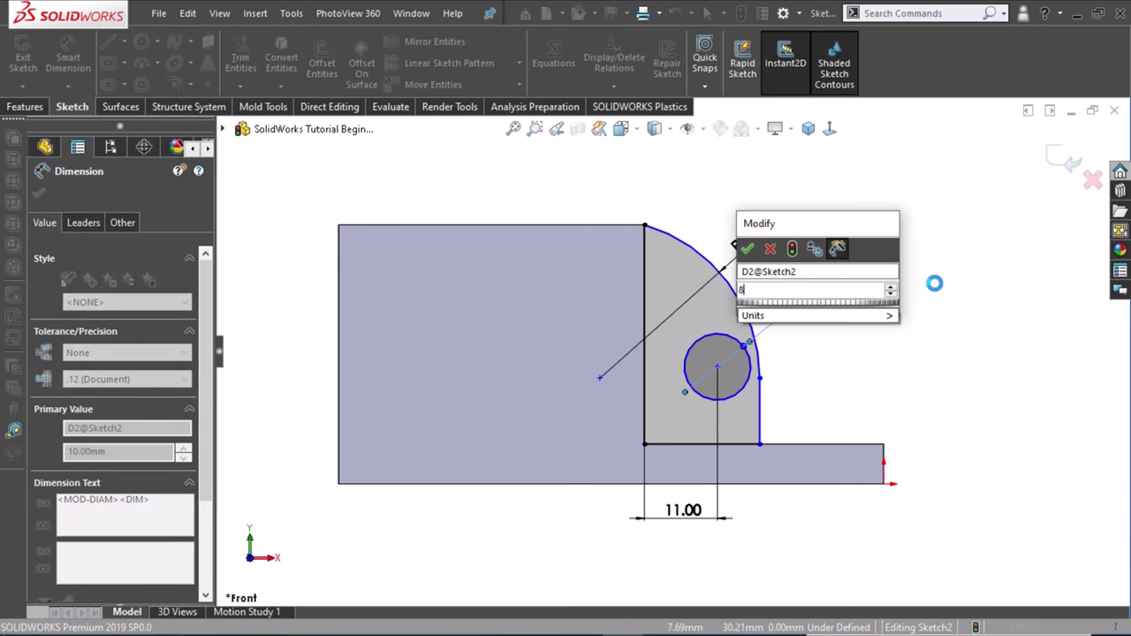
pyautogui.write('8.5')
pyautogui.press('Escape')
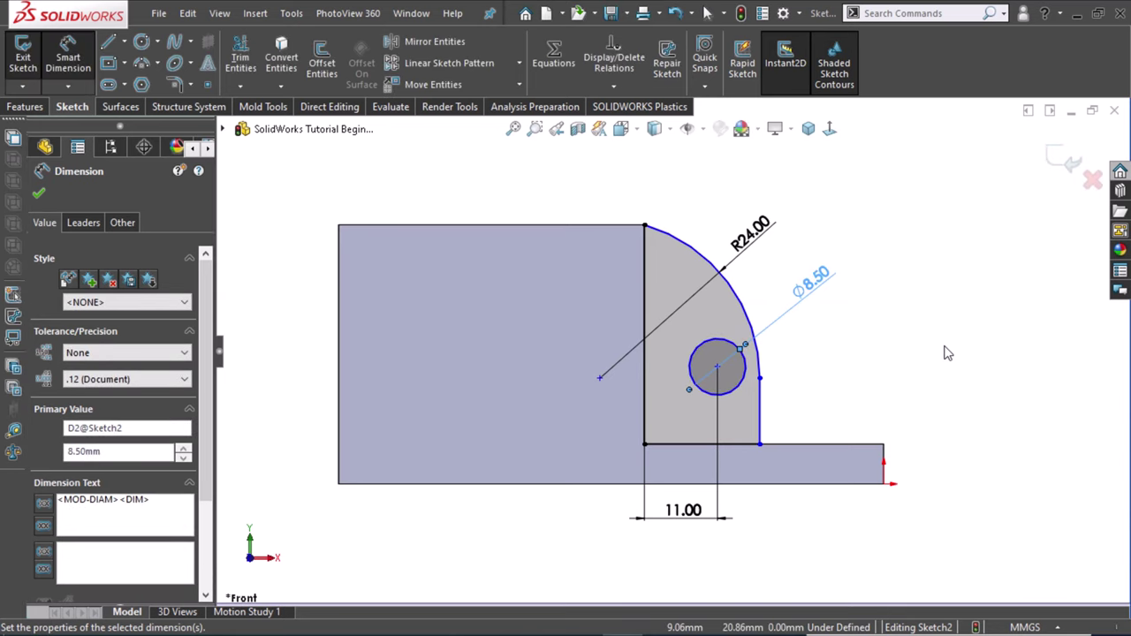
pyautogui.press('Escape')
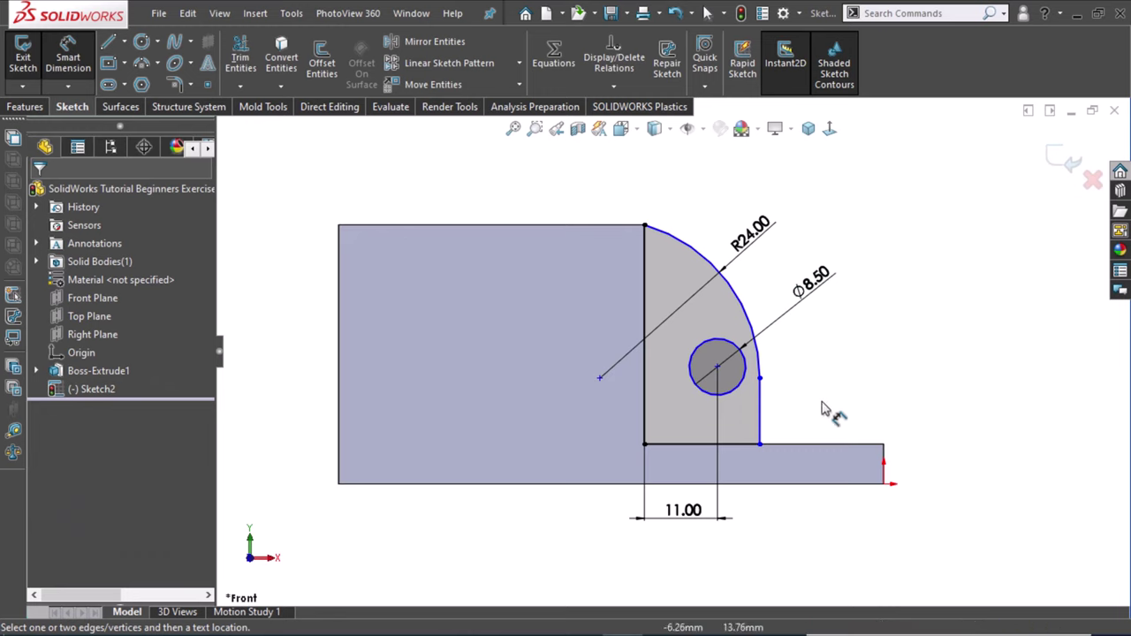
# Dimension the lug's bottom edge, changing it from 17.35 mm to 22 mm.
pyautogui.click(738, 445)
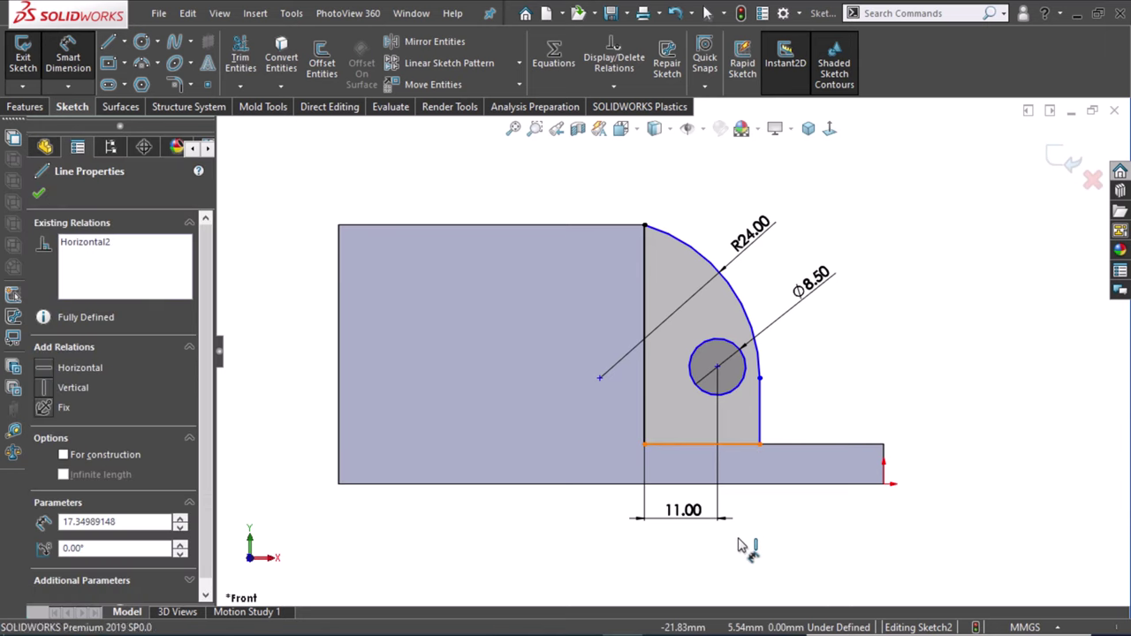
pyautogui.click(730, 545)
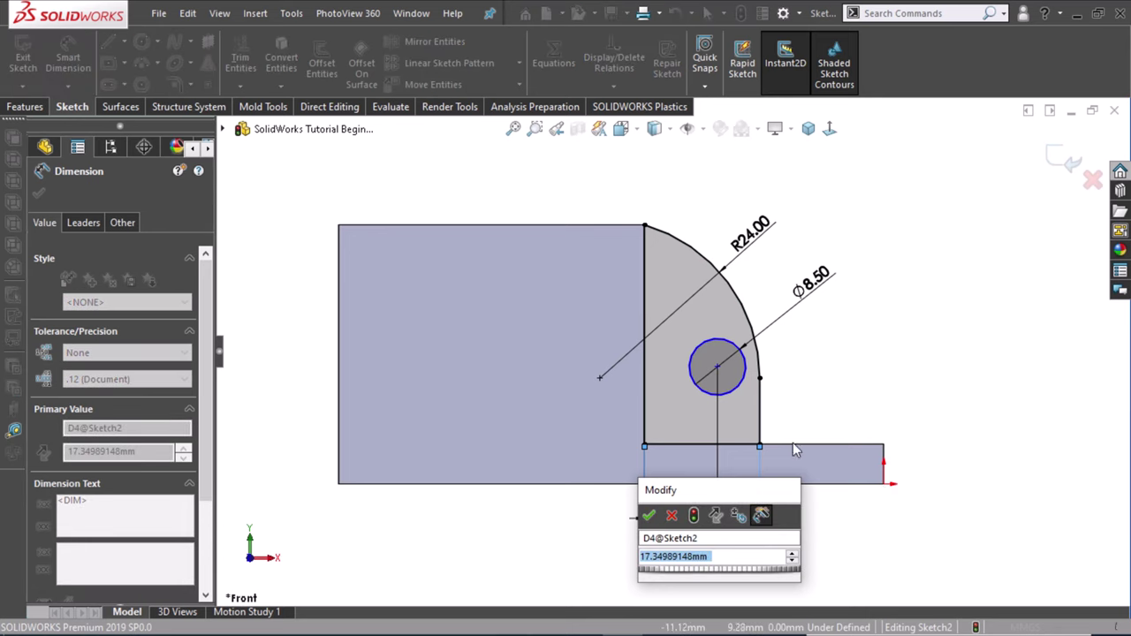
pyautogui.moveTo(734, 492); pyautogui.dragTo(522, 437)
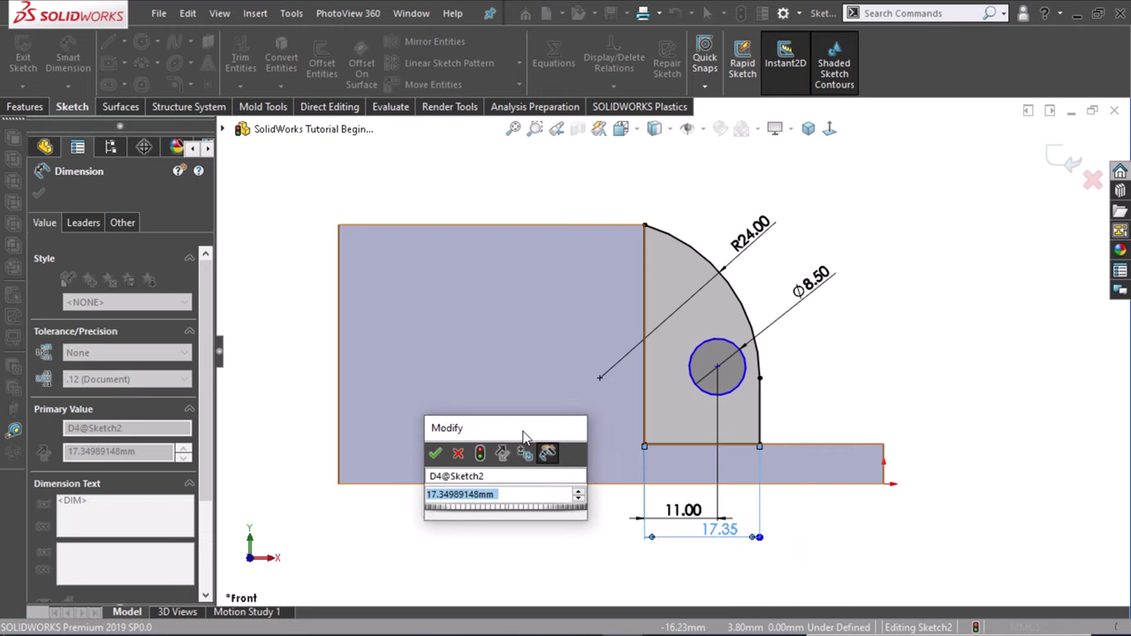
pyautogui.write('22')
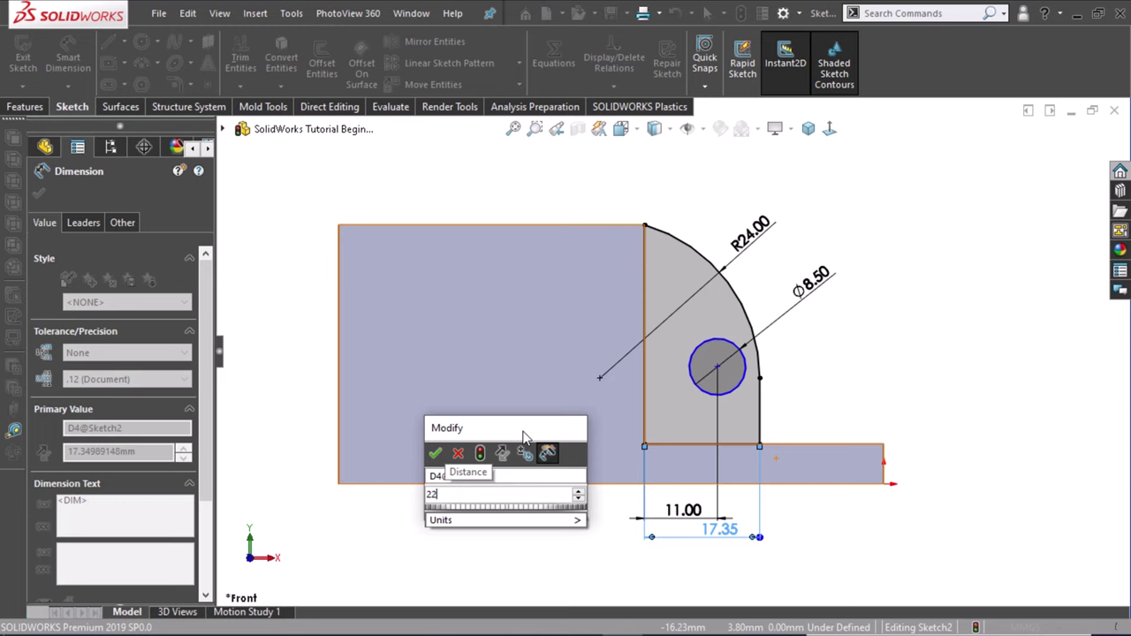
pyautogui.press('Escape')
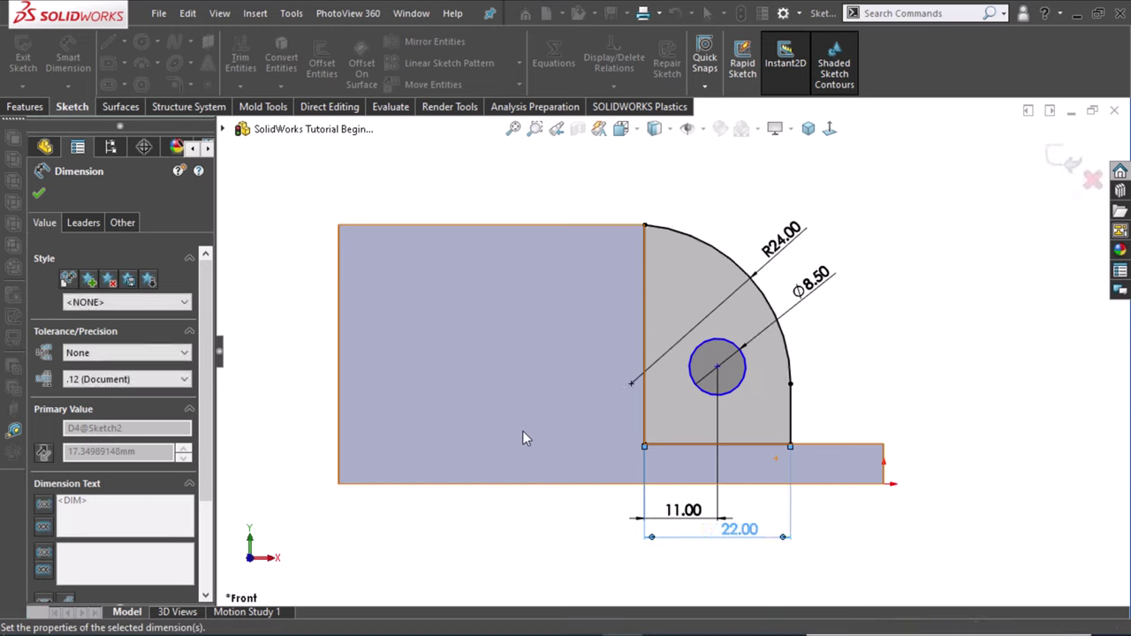
pyautogui.click(1007, 385)
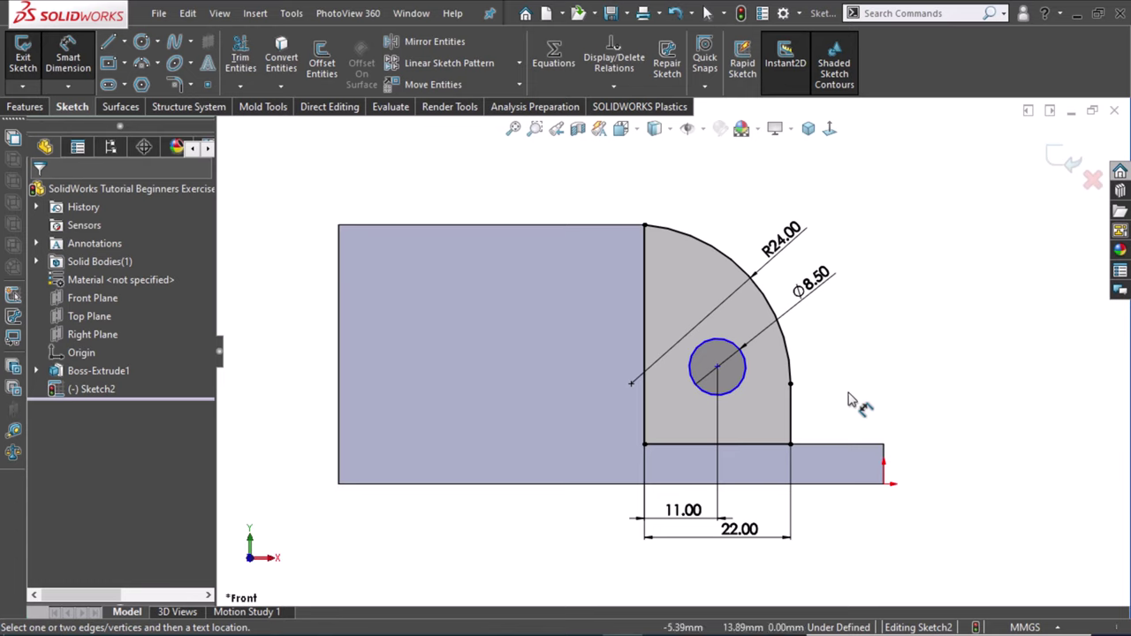
# Add a Horizontal relation between the hole centre and the arc's lower endpoint.
pyautogui.press('Escape')
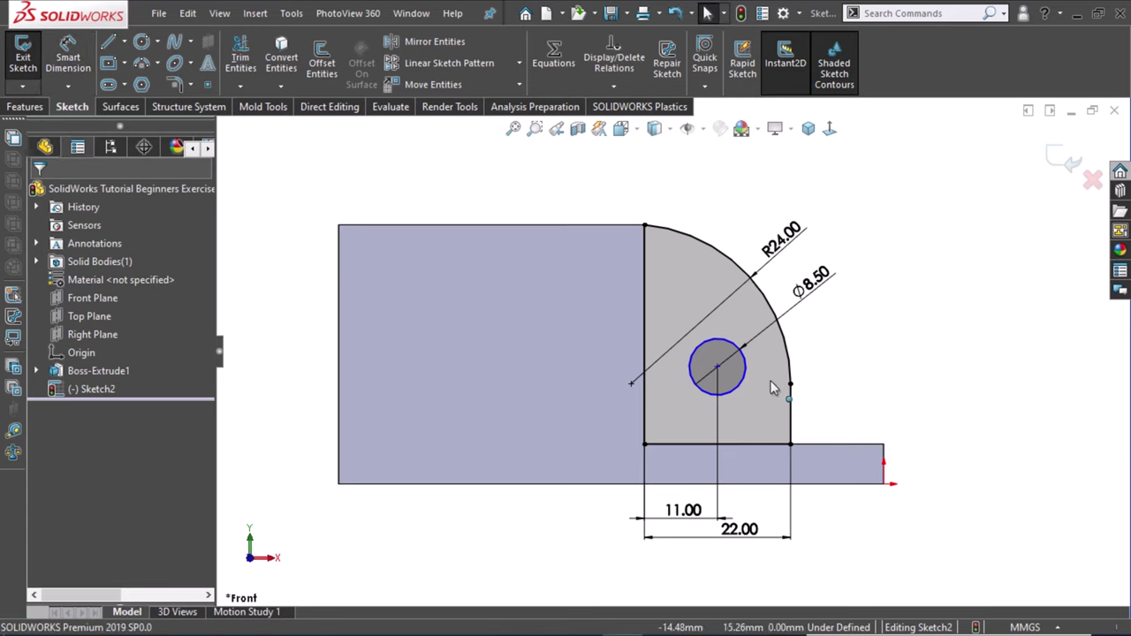
pyautogui.click(790, 384)
pyautogui.click(841, 413)
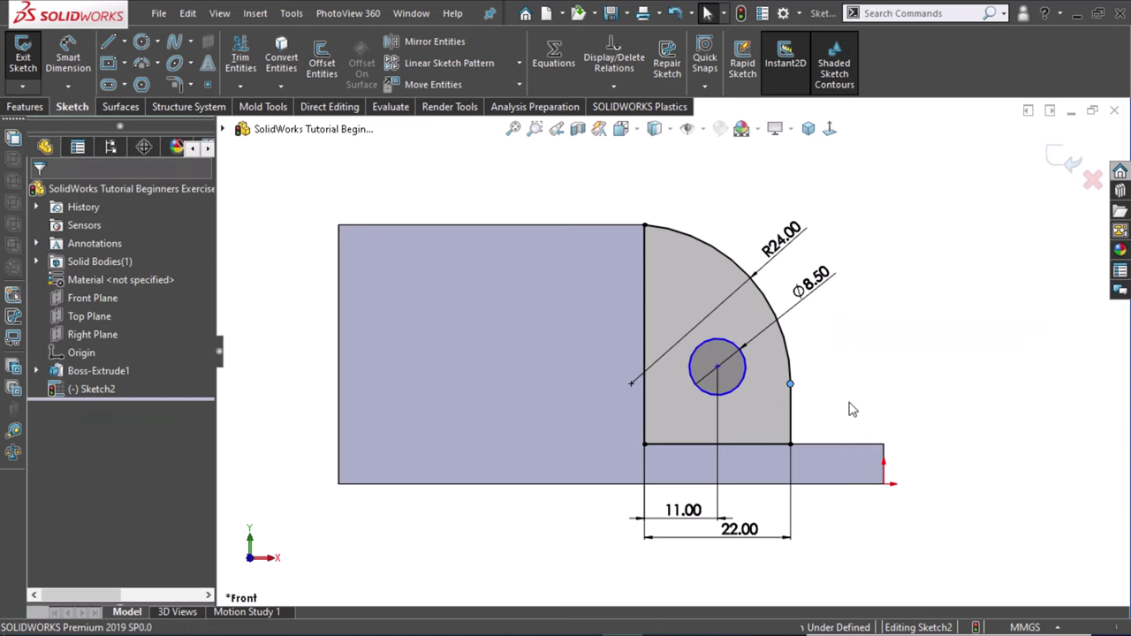
pyautogui.moveTo(908, 371); pyautogui.dragTo(911, 301, button='right')
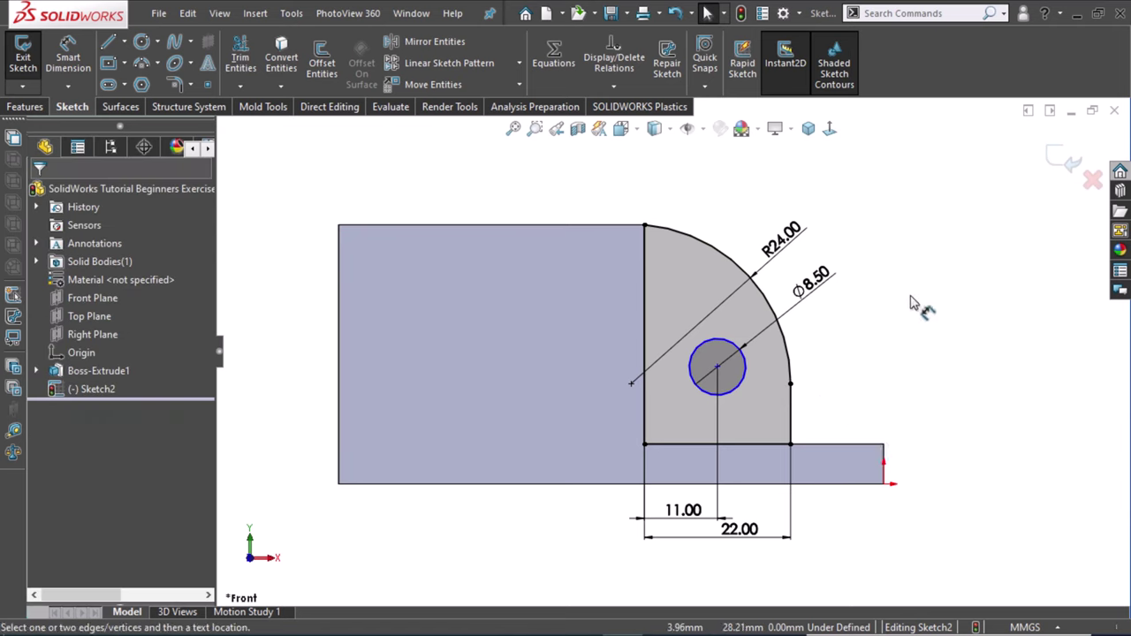
pyautogui.click(716, 367)
pyautogui.click(790, 384)
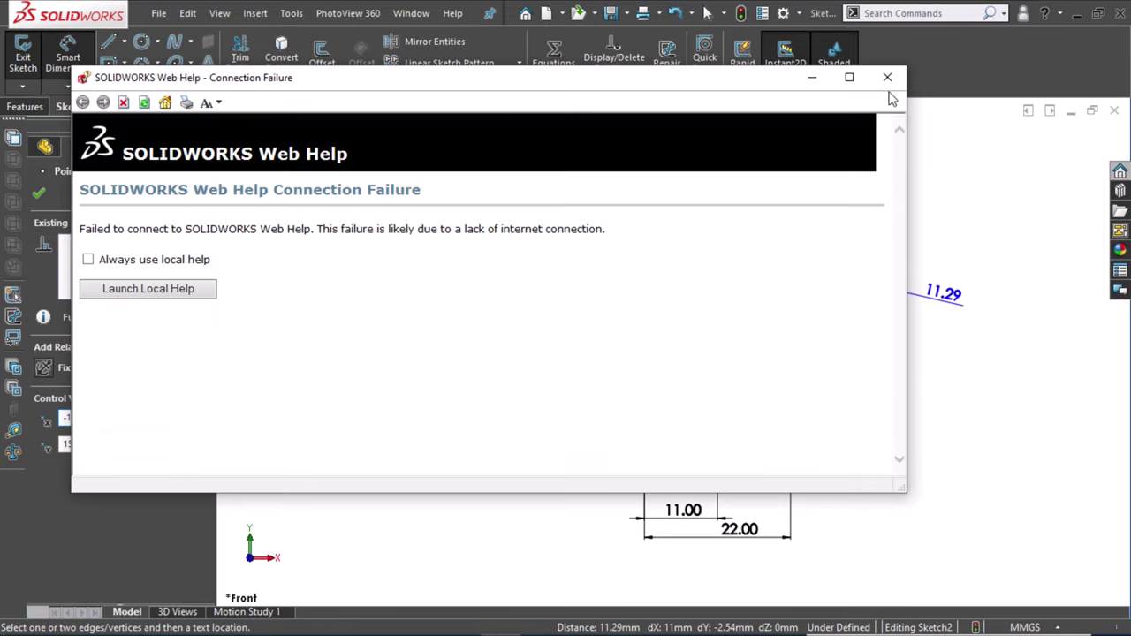
pyautogui.click(888, 76)
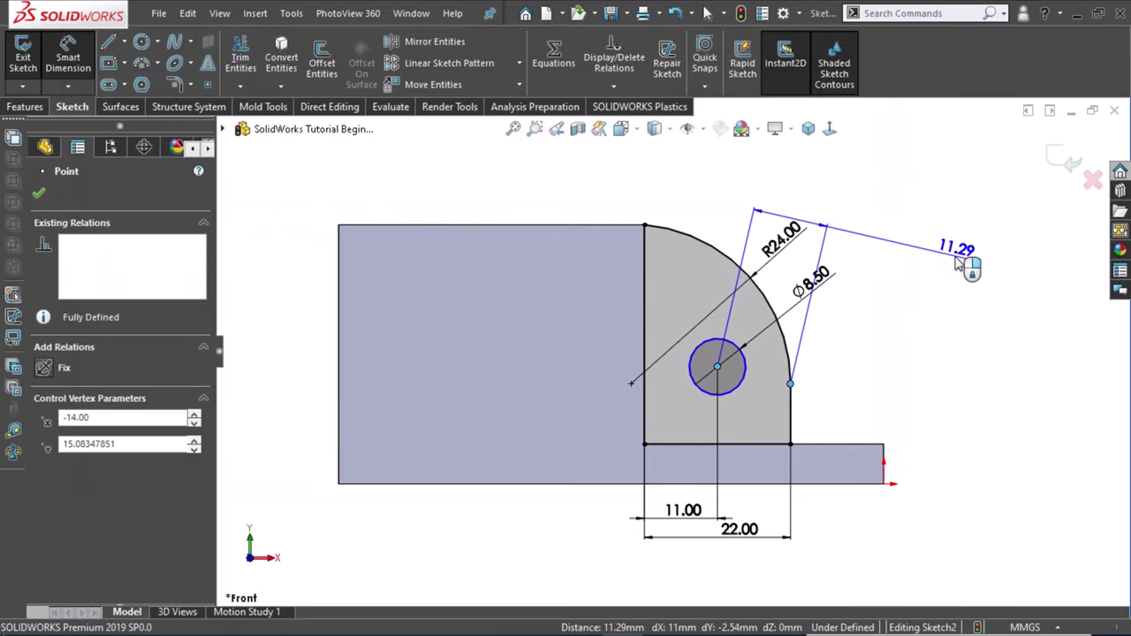
pyautogui.press('Escape')
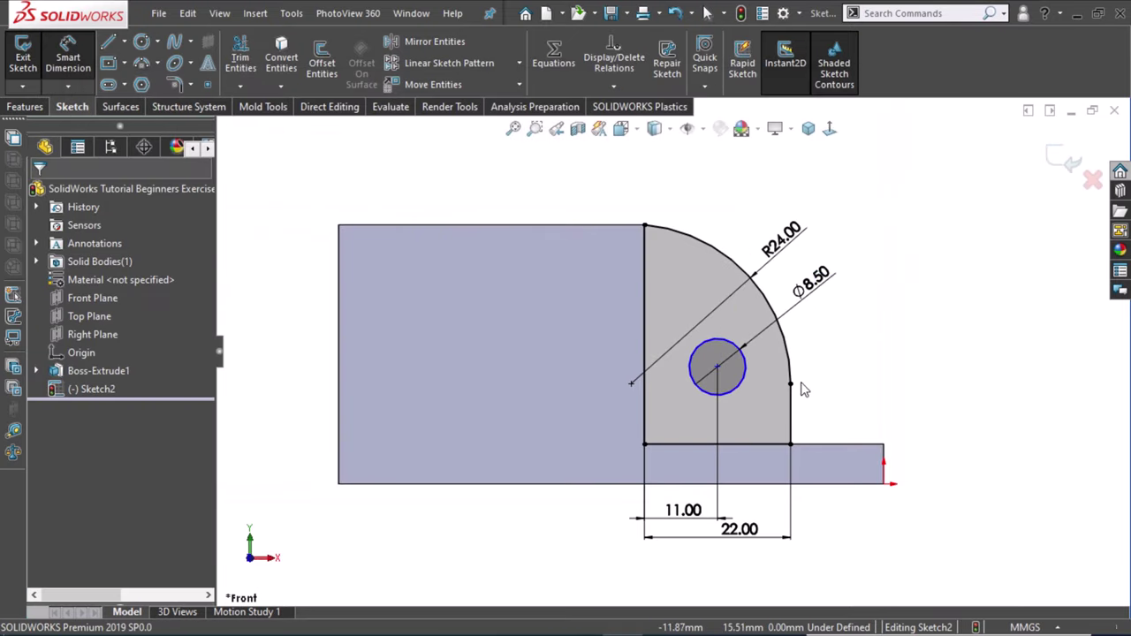
pyautogui.press('Escape')
pyautogui.keyDown('ctrl'); pyautogui.click(716, 364); pyautogui.keyUp('ctrl')
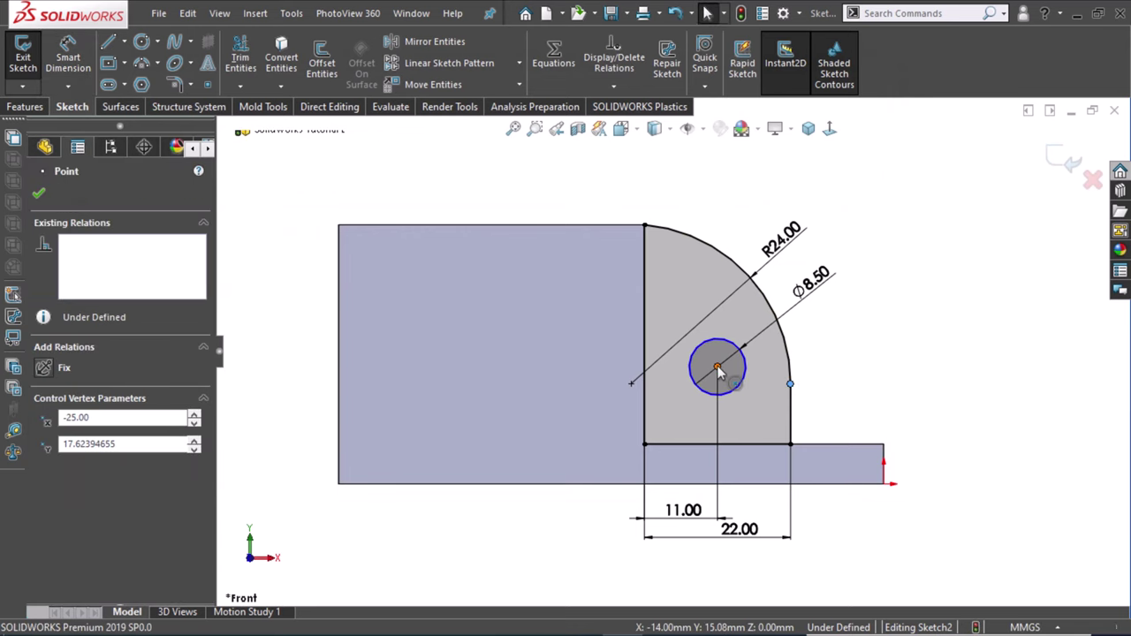
pyautogui.click(765, 291)
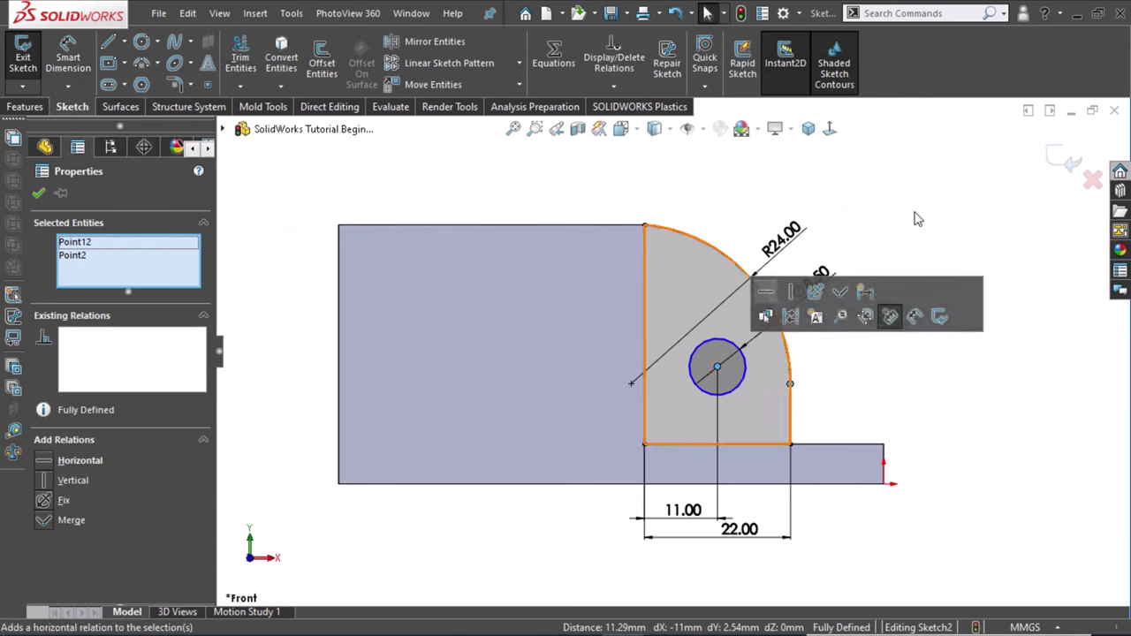
pyautogui.click(916, 220)
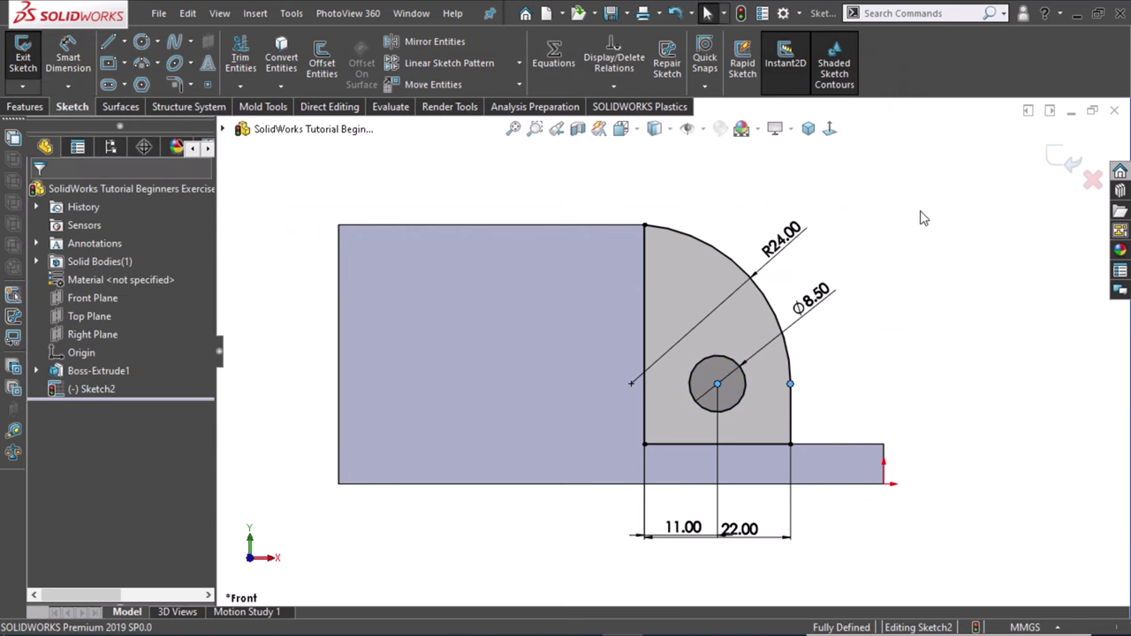
# Extrude the lug sketch 10 mm Mid Plane to create Boss-Extrude2, then view it obliquely.
pyautogui.click(20, 106)
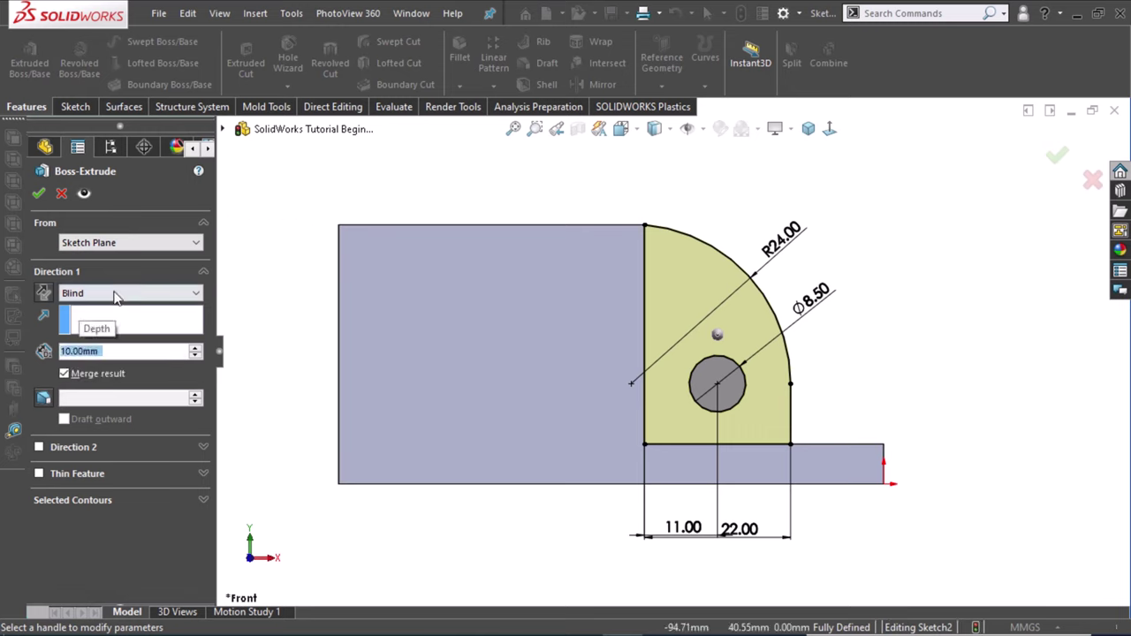
pyautogui.click(97, 294)
pyautogui.click(127, 374)
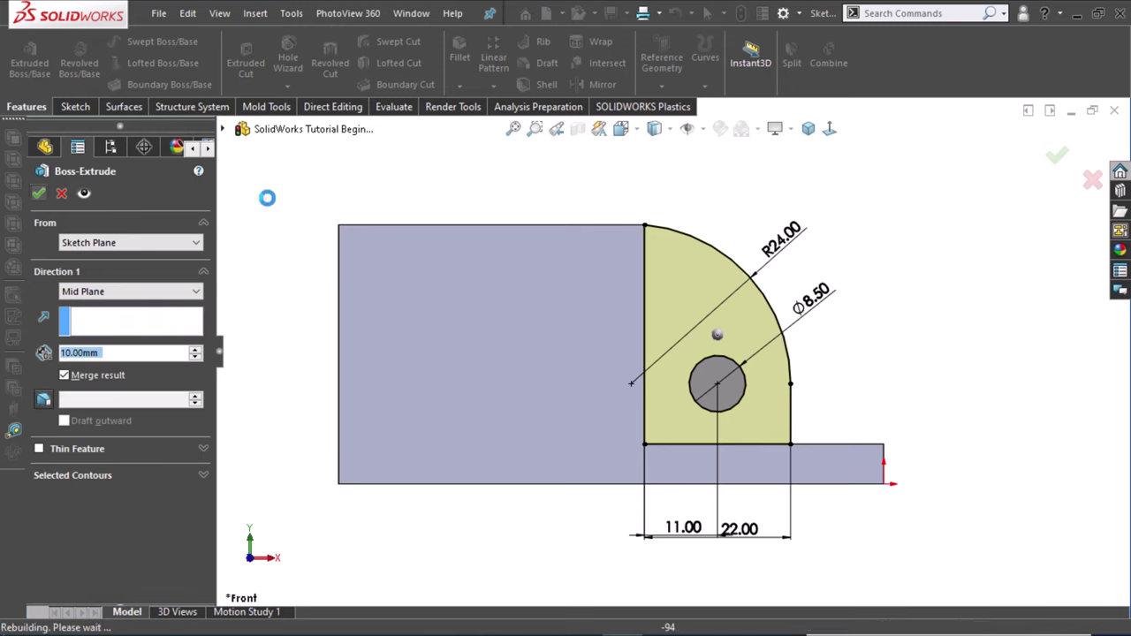
pyautogui.press('Return')
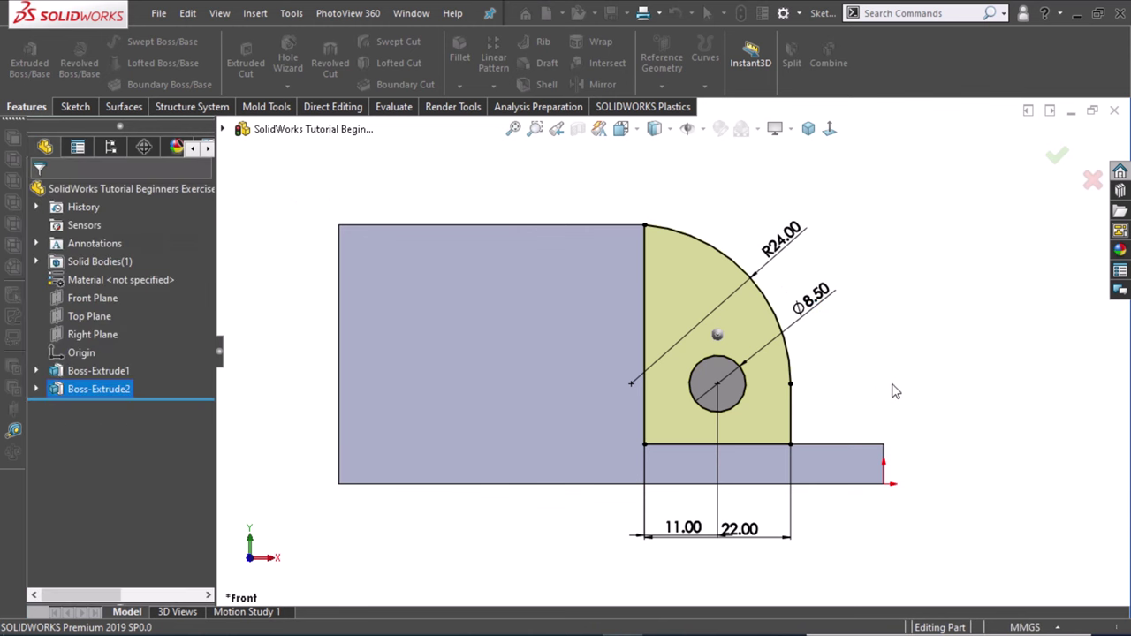
pyautogui.moveTo(845, 351)
pyautogui.mouseDown(button='middle')
pyautogui.moveTo(808, 434)
pyautogui.moveTo(853, 385)
pyautogui.moveTo(857, 431)
pyautogui.mouseUp(button='middle')
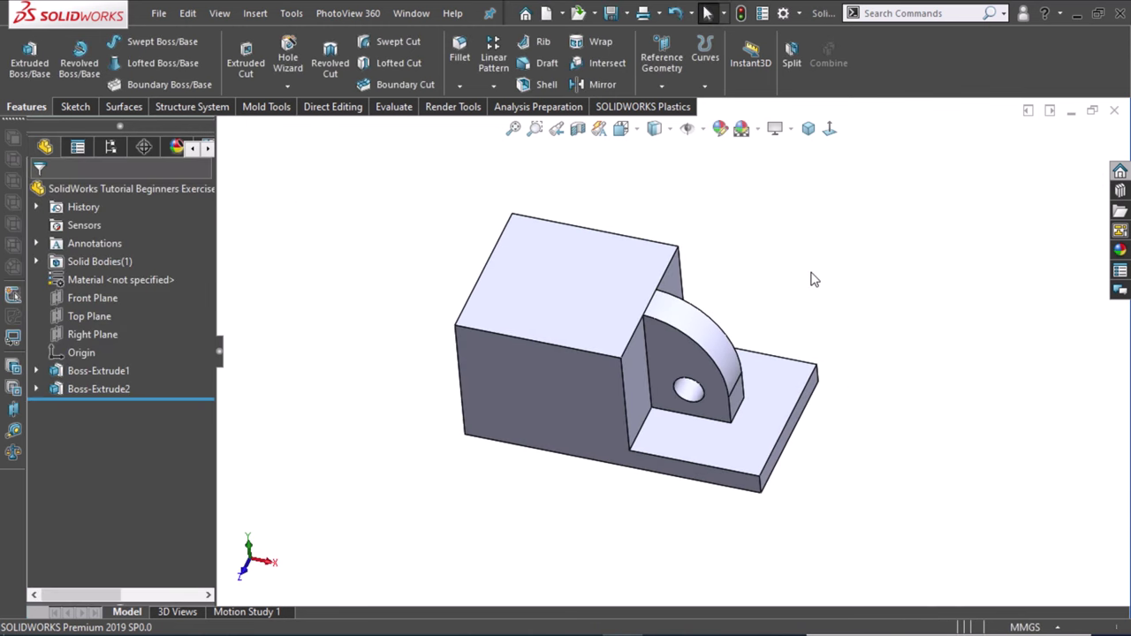
# Start a sketch on the block's top face and draw a narrow corner rectangle along the left edge.
pyautogui.click(564, 280)
pyautogui.click(639, 234)
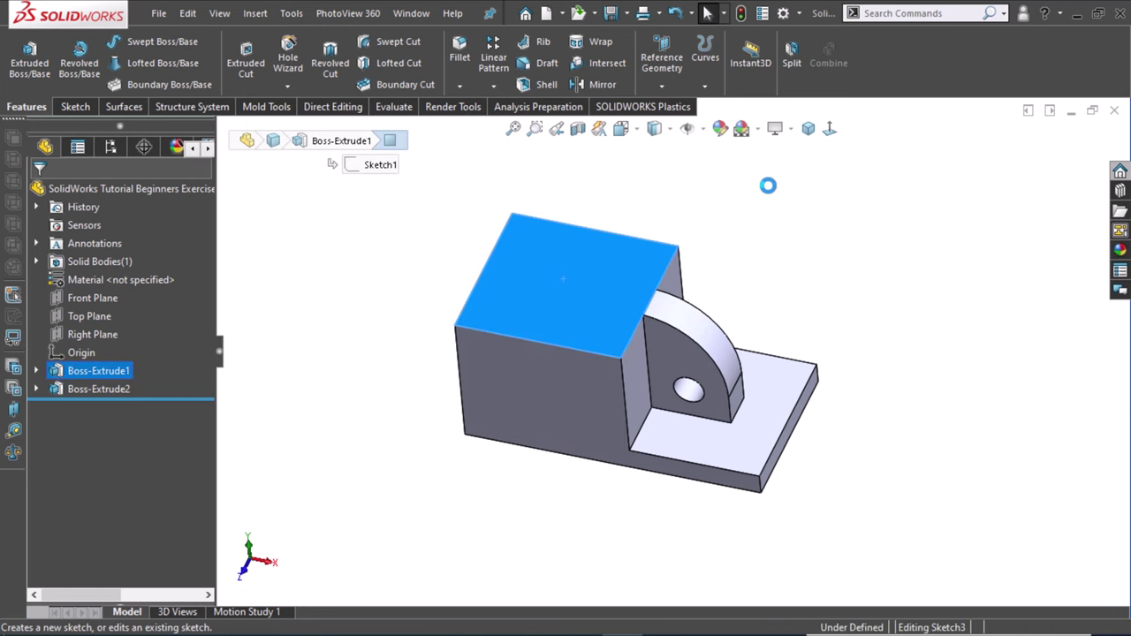
pyautogui.click(829, 130)
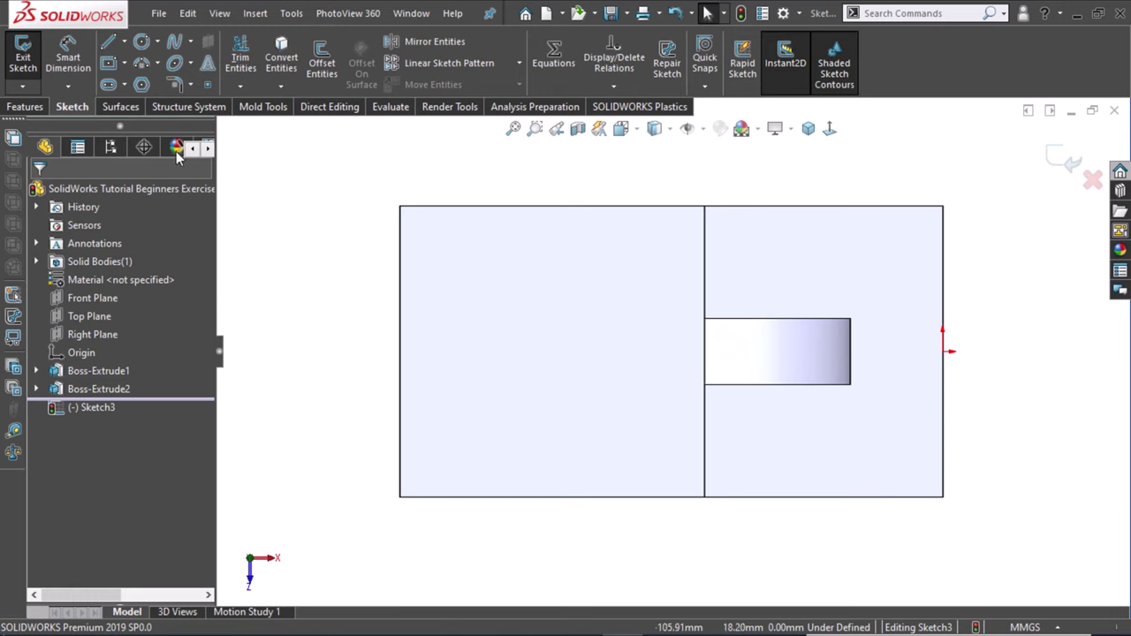
pyautogui.click(123, 67)
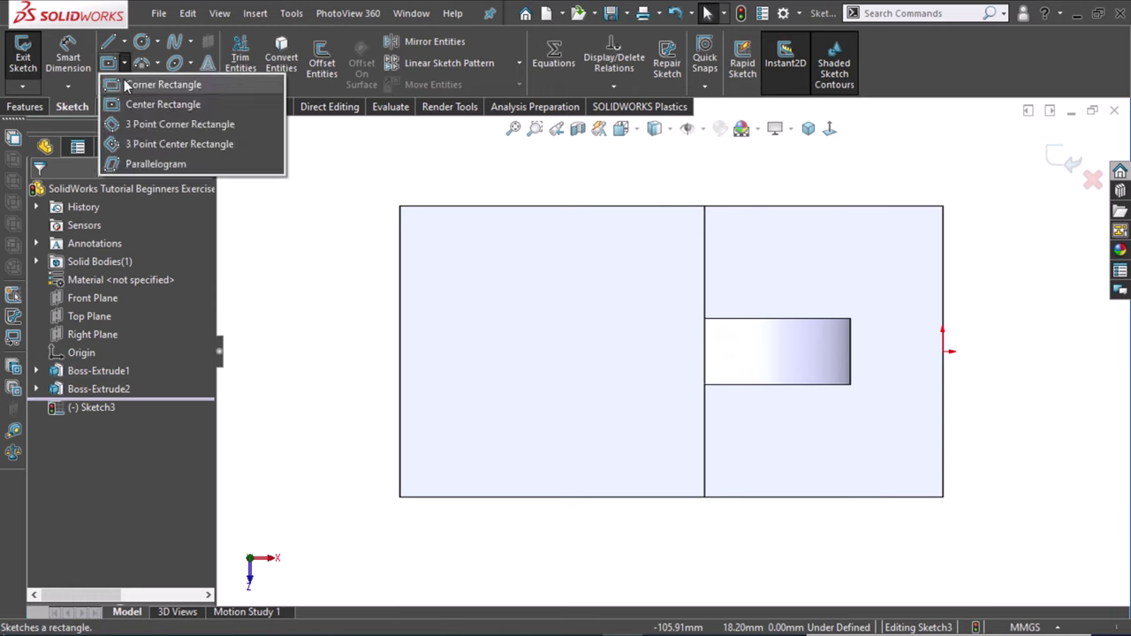
pyautogui.click(159, 83)
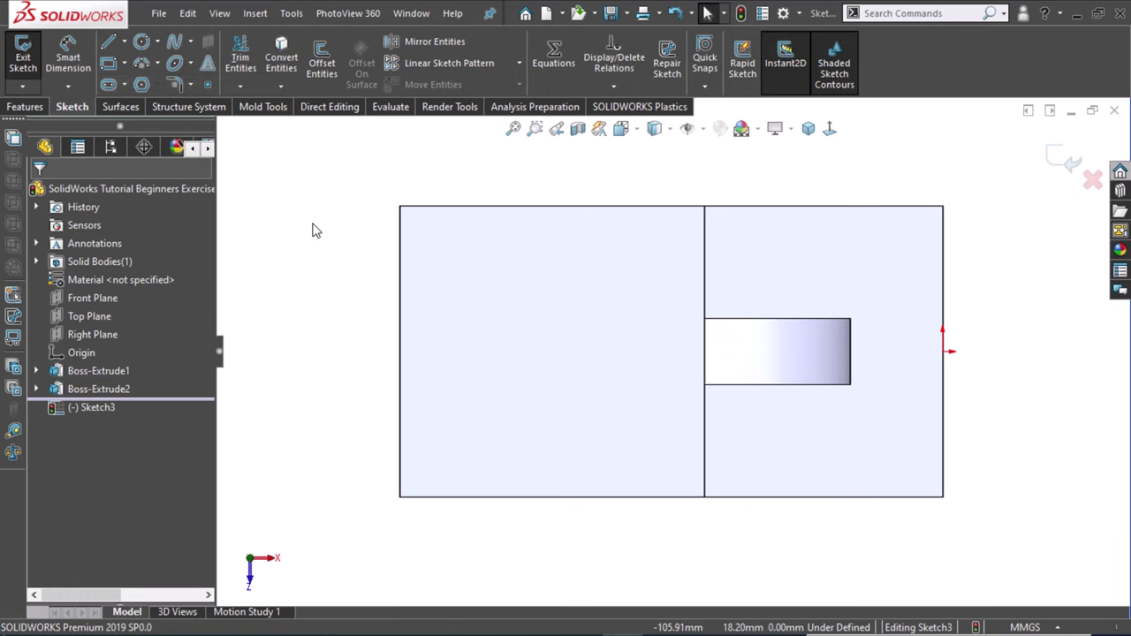
pyautogui.click(400, 266)
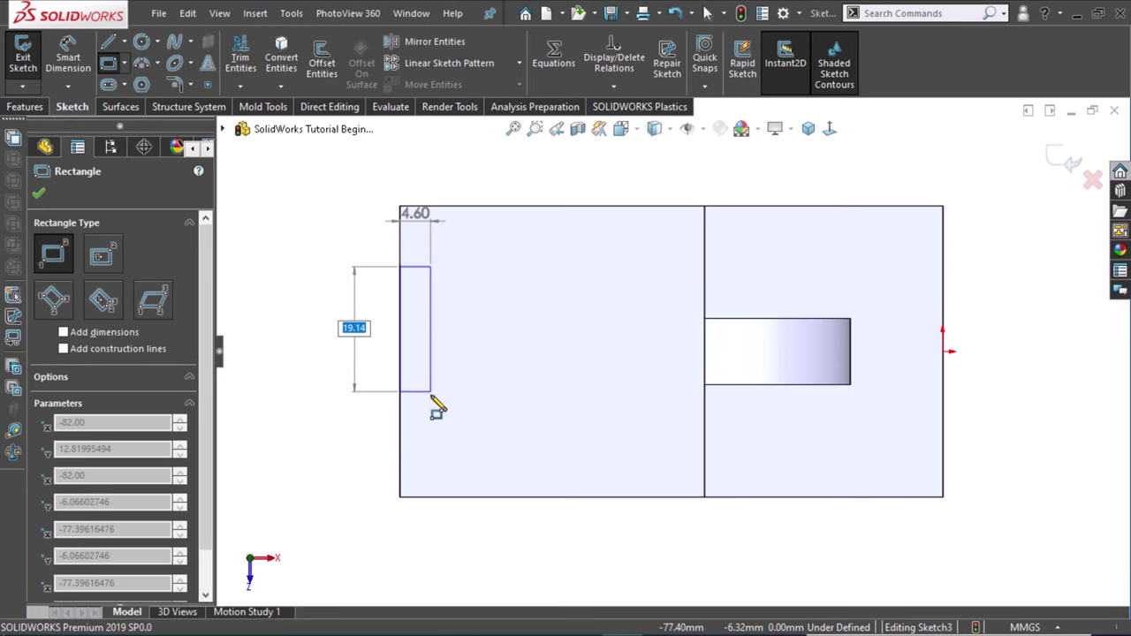
pyautogui.click(430, 409)
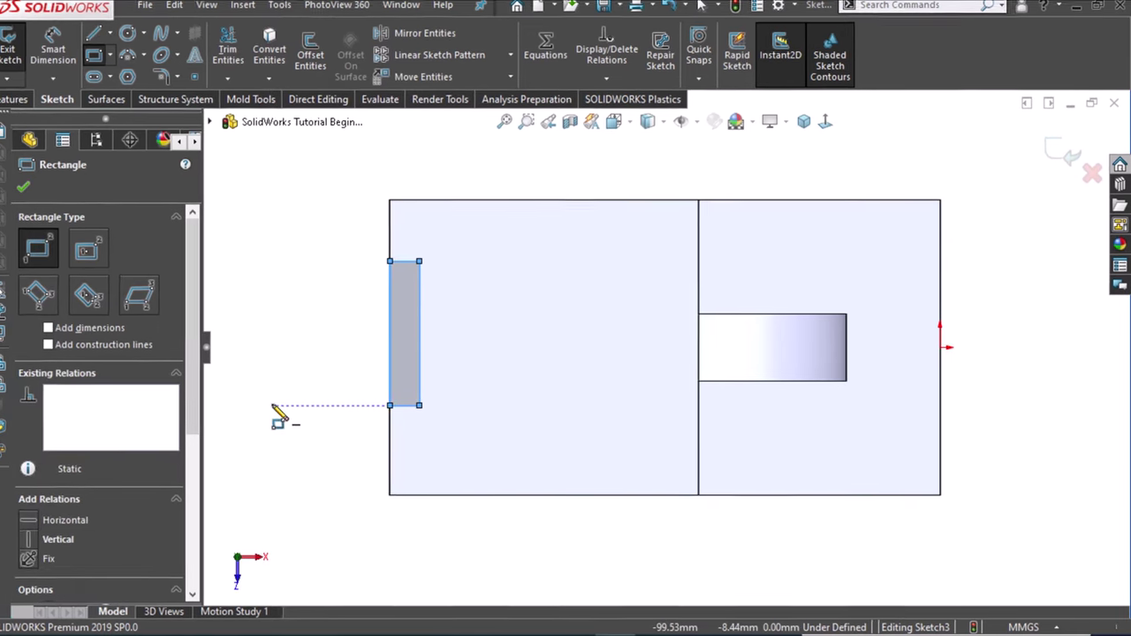
# Draw a circle below and to the right of the rectangle.
pyautogui.moveTo(146, 353); pyautogui.dragTo(147, 295, button='right')
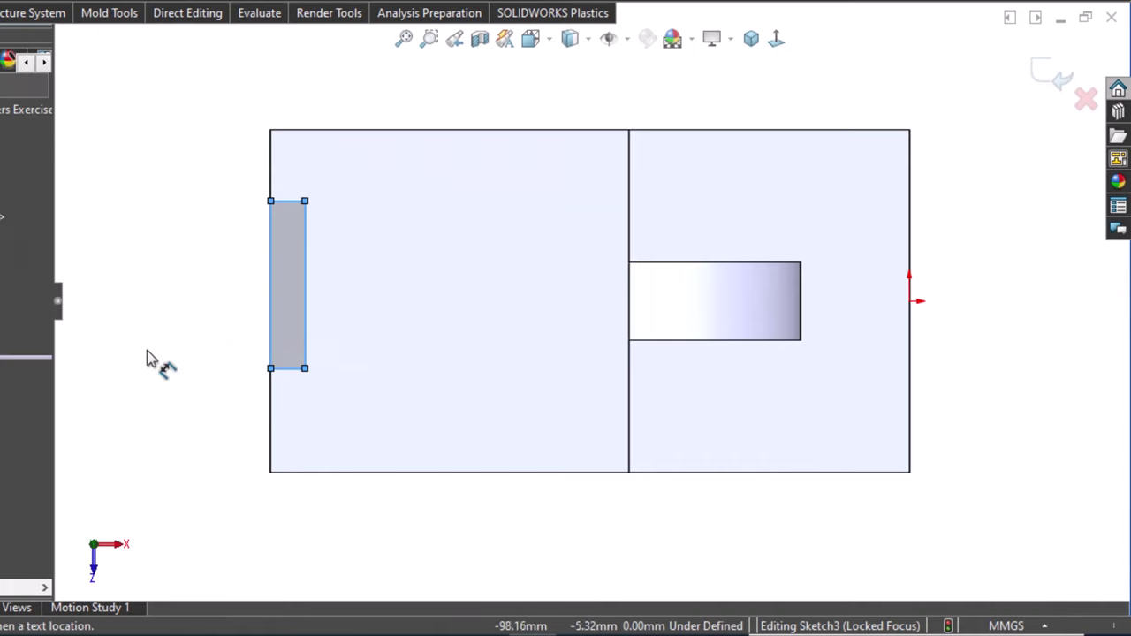
pyautogui.moveTo(137, 362); pyautogui.dragTo(221, 371, button='right')
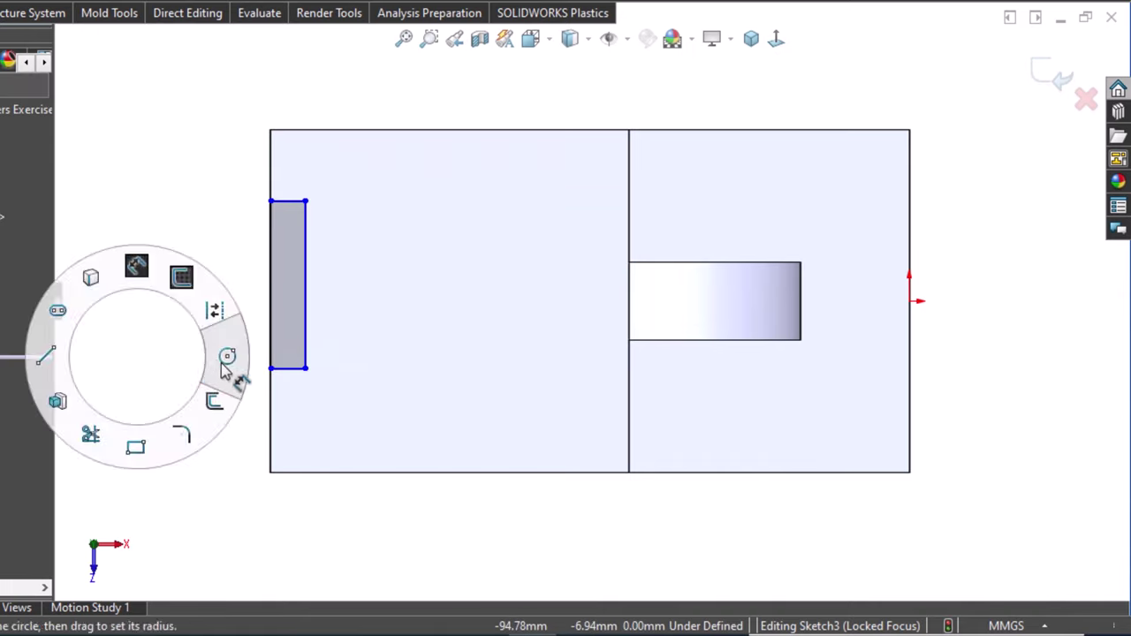
pyautogui.click(472, 386)
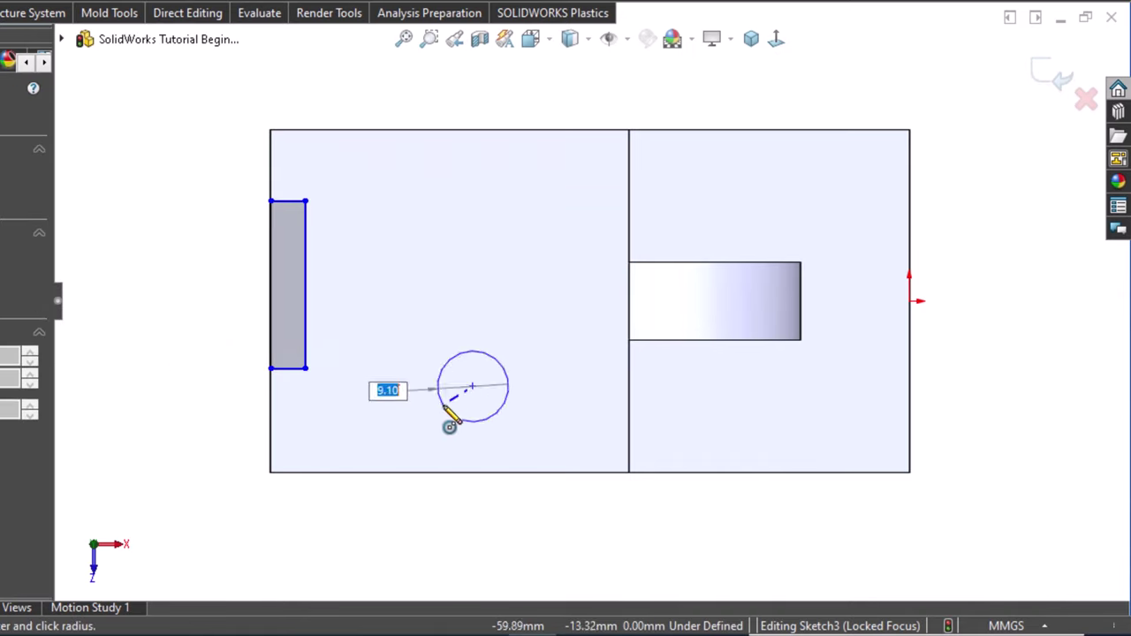
pyautogui.click(453, 415)
pyautogui.moveTo(202, 392); pyautogui.dragTo(202, 298, button='right')
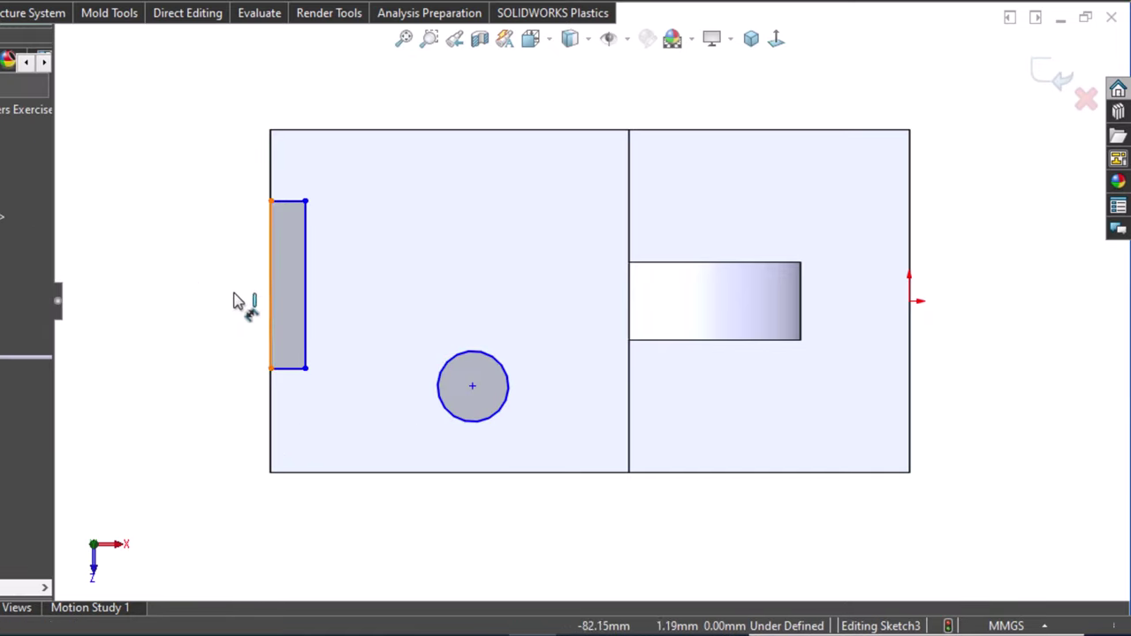
# Dimension the rectangle's height to 21 mm.
pyautogui.click(249, 303)
pyautogui.click(236, 299)
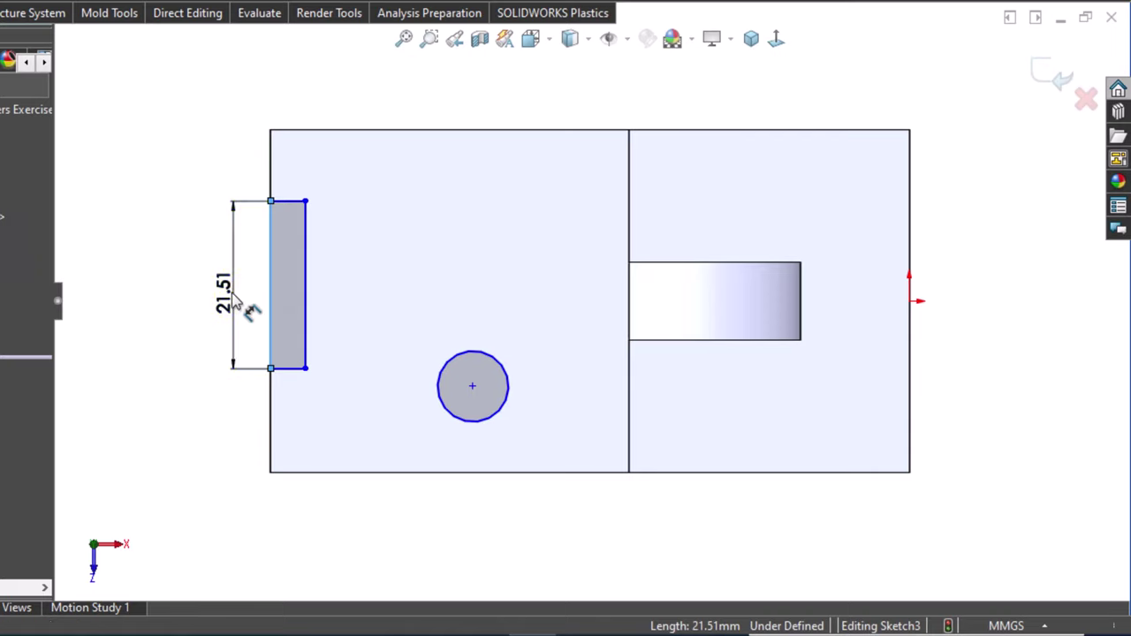
pyautogui.doubleClick(231, 292)
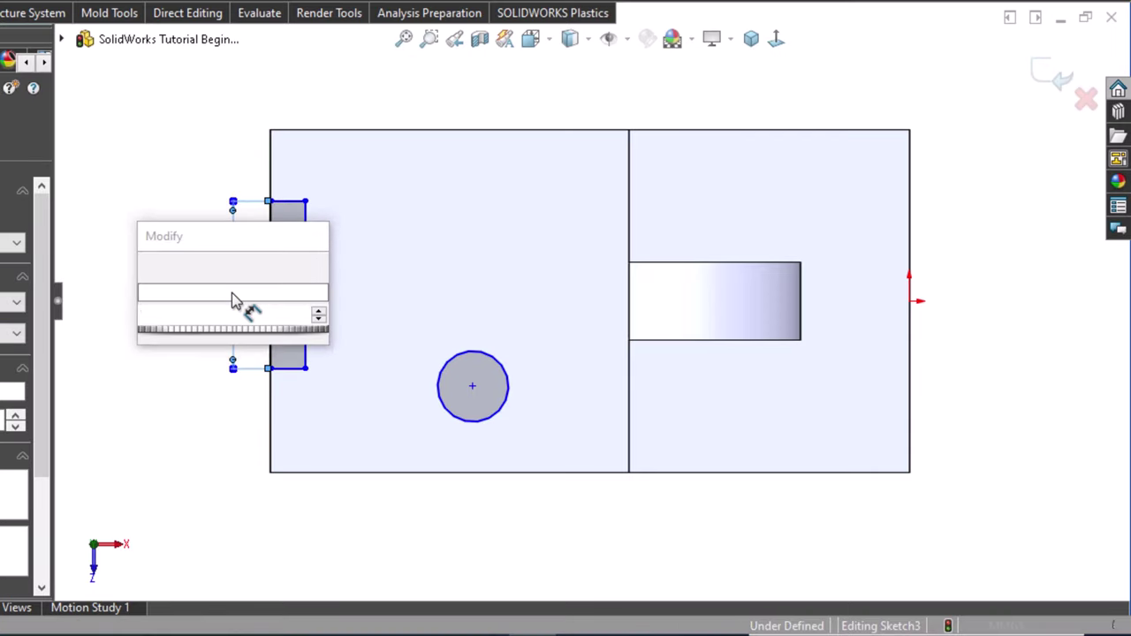
pyautogui.write('21')
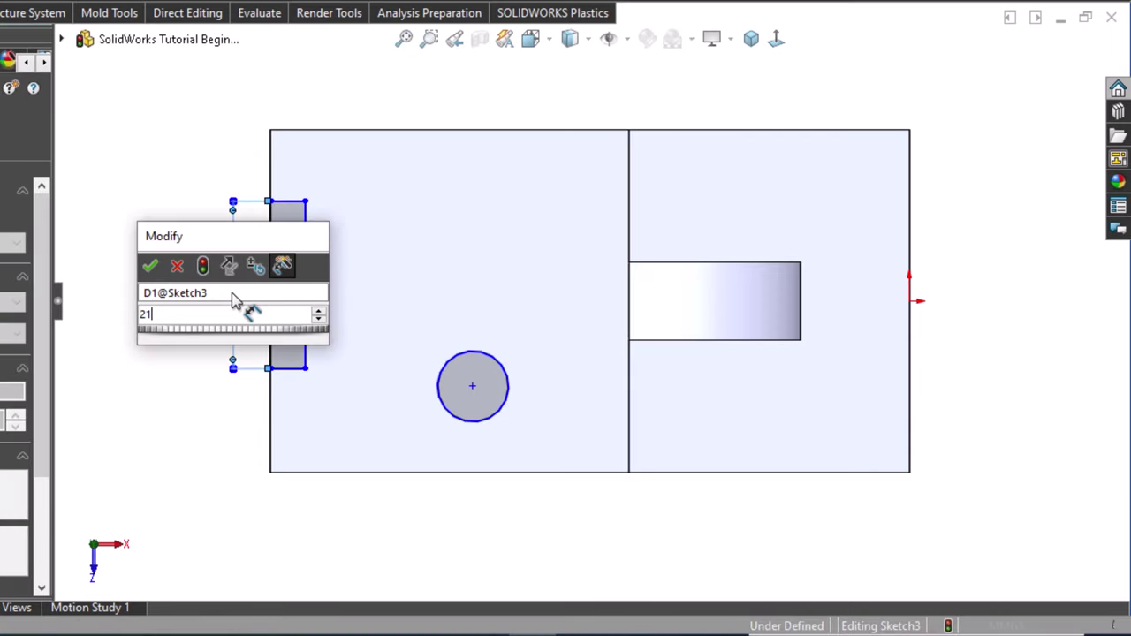
pyautogui.press('Escape')
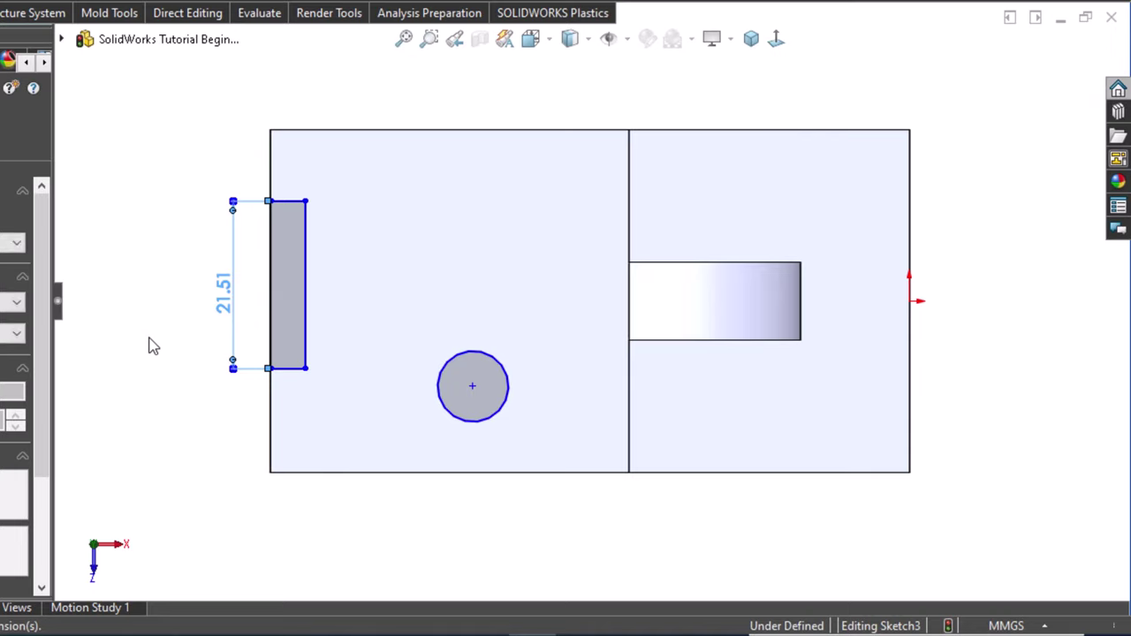
pyautogui.click(374, 532)
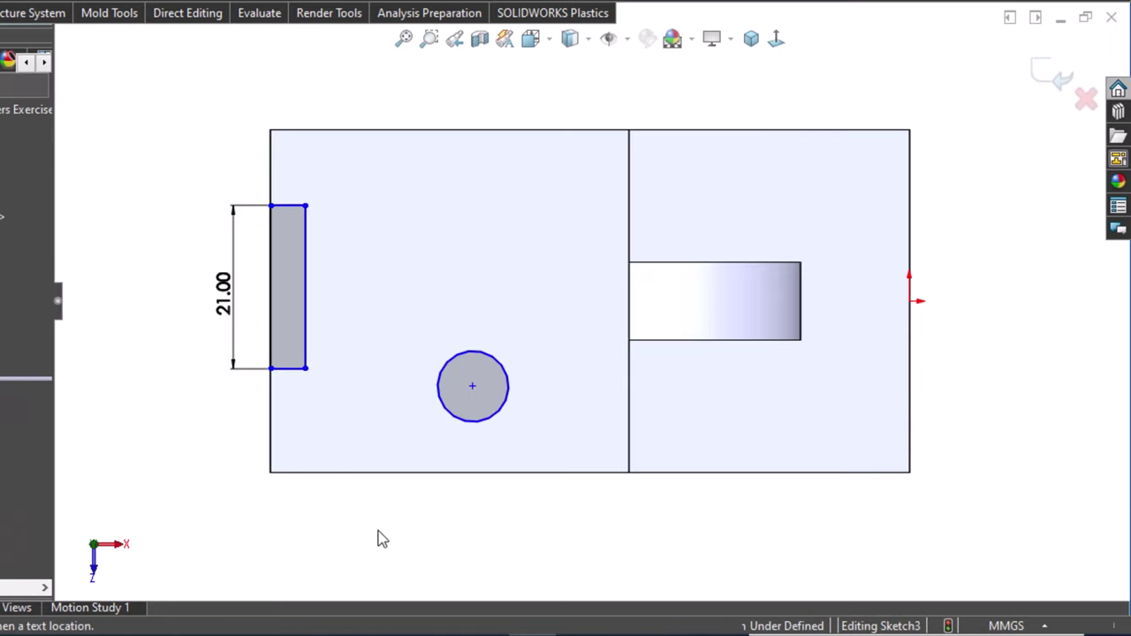
# Locate the circle centre 24 mm from the left edge and 15 mm above the bottom.
pyautogui.click(473, 386)
pyautogui.click(269, 397)
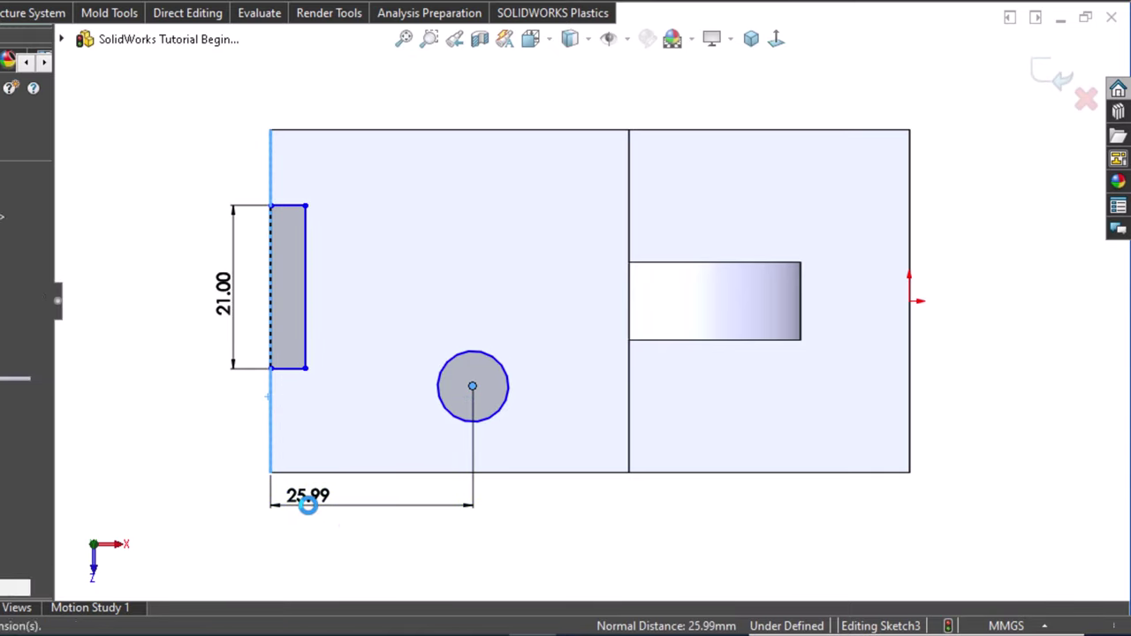
pyautogui.click(307, 504)
pyautogui.write('24')
pyautogui.press('Escape')
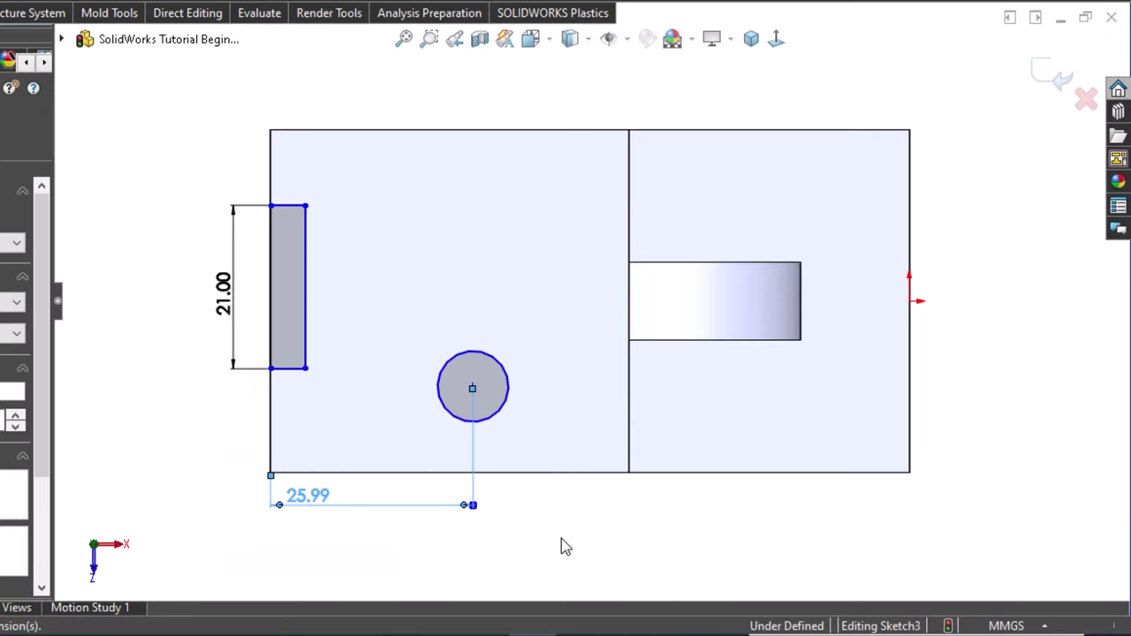
pyautogui.click(459, 388)
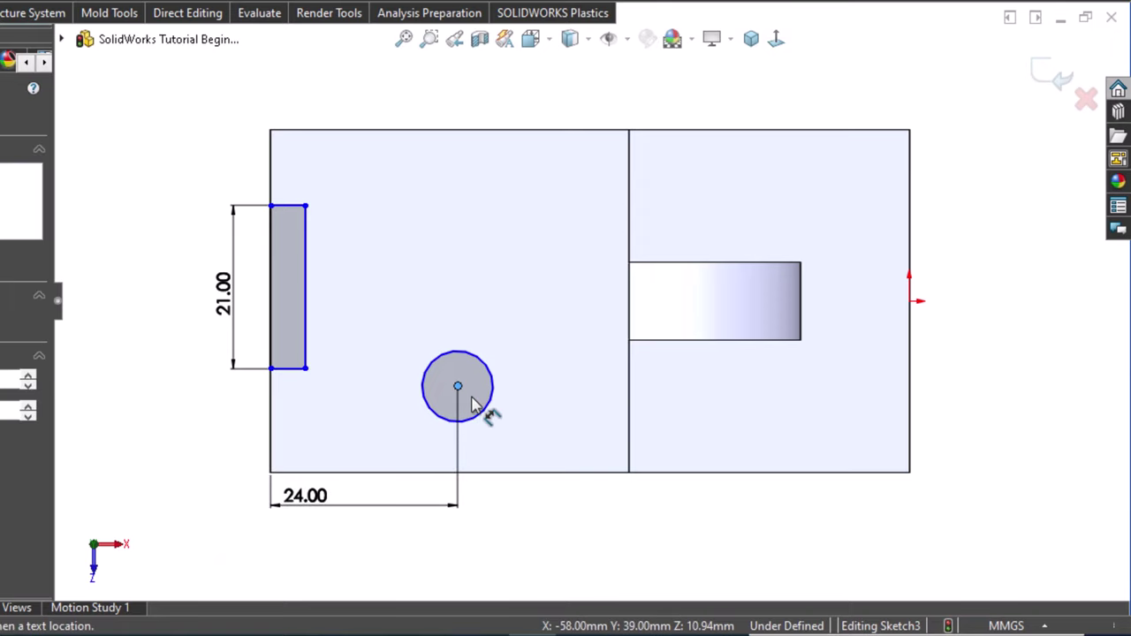
pyautogui.click(506, 473)
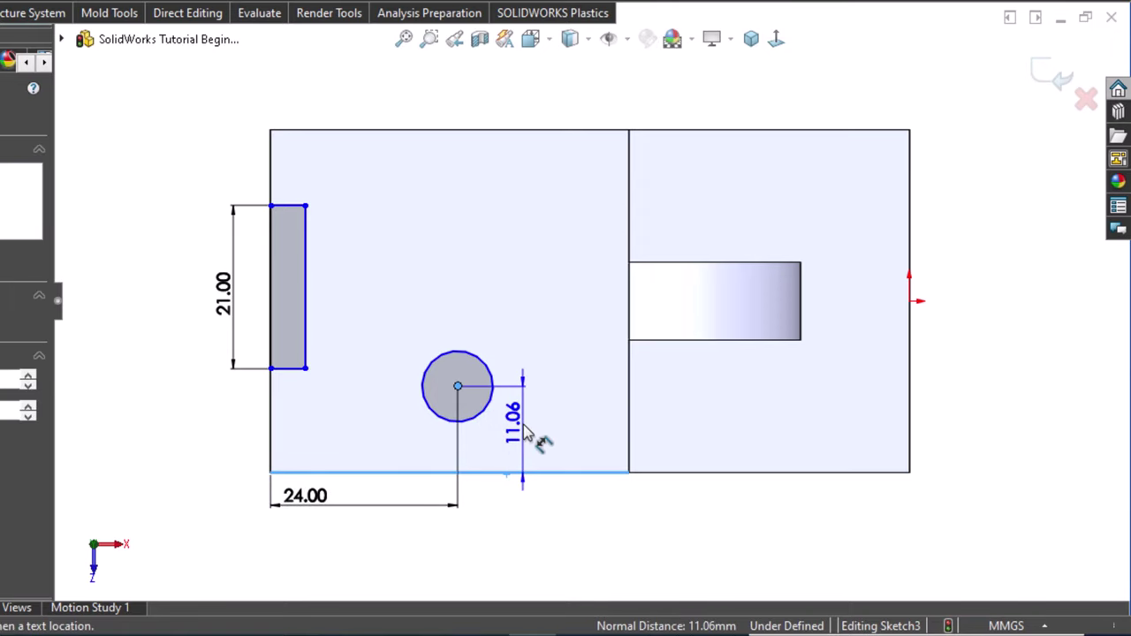
pyautogui.click(522, 424)
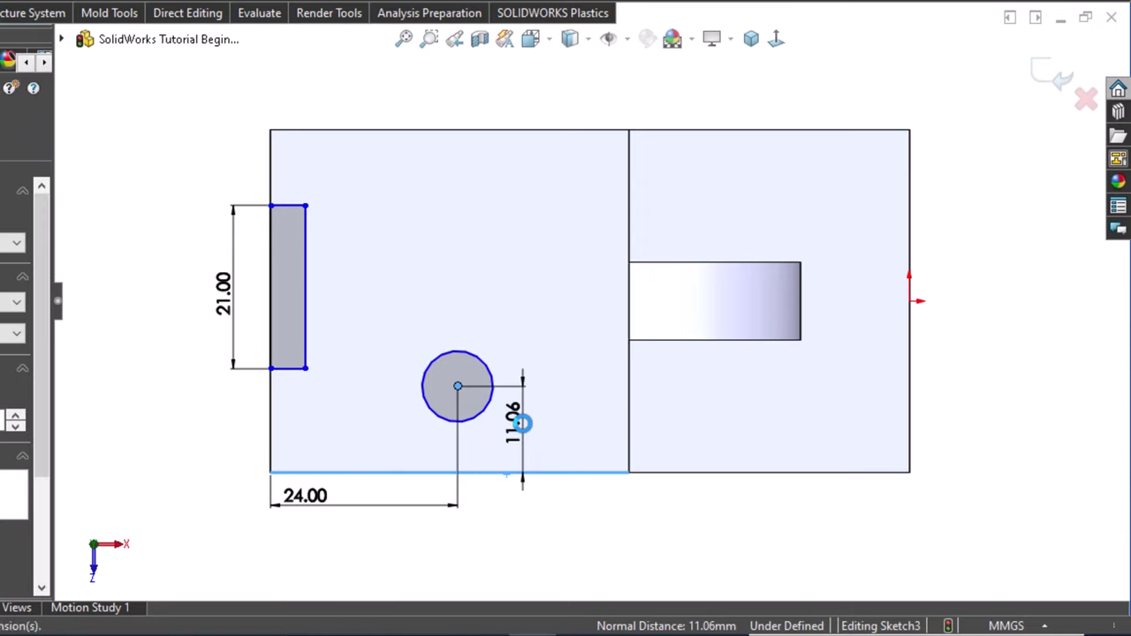
pyautogui.write('15')
pyautogui.press('Escape')
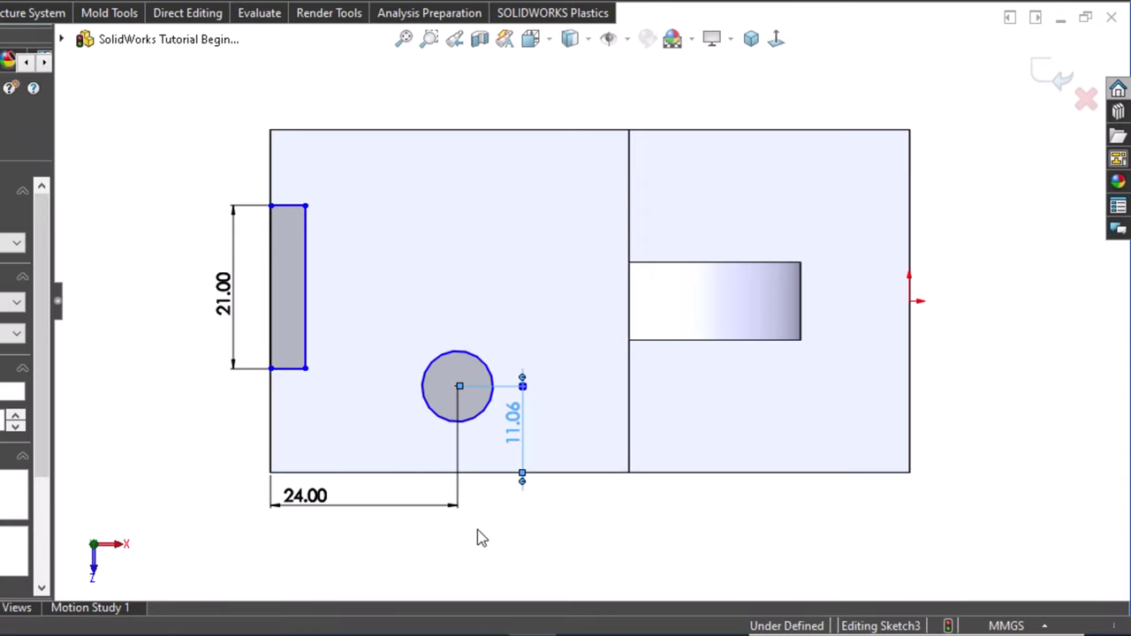
# Set the circle's diameter to 14 mm.
pyautogui.click(431, 380)
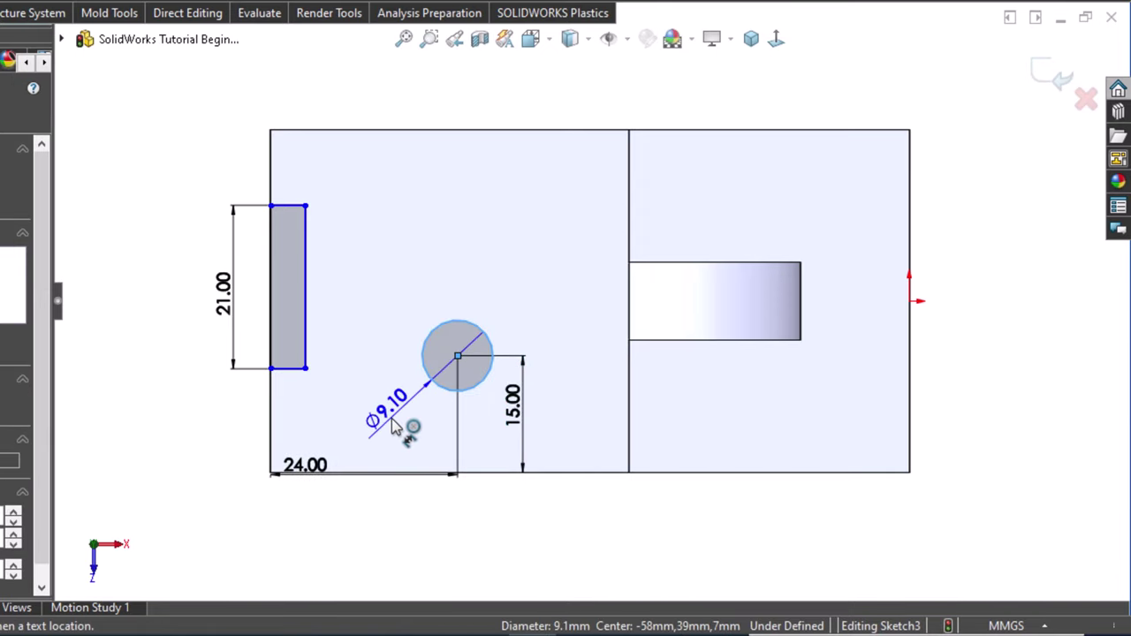
pyautogui.click(394, 425)
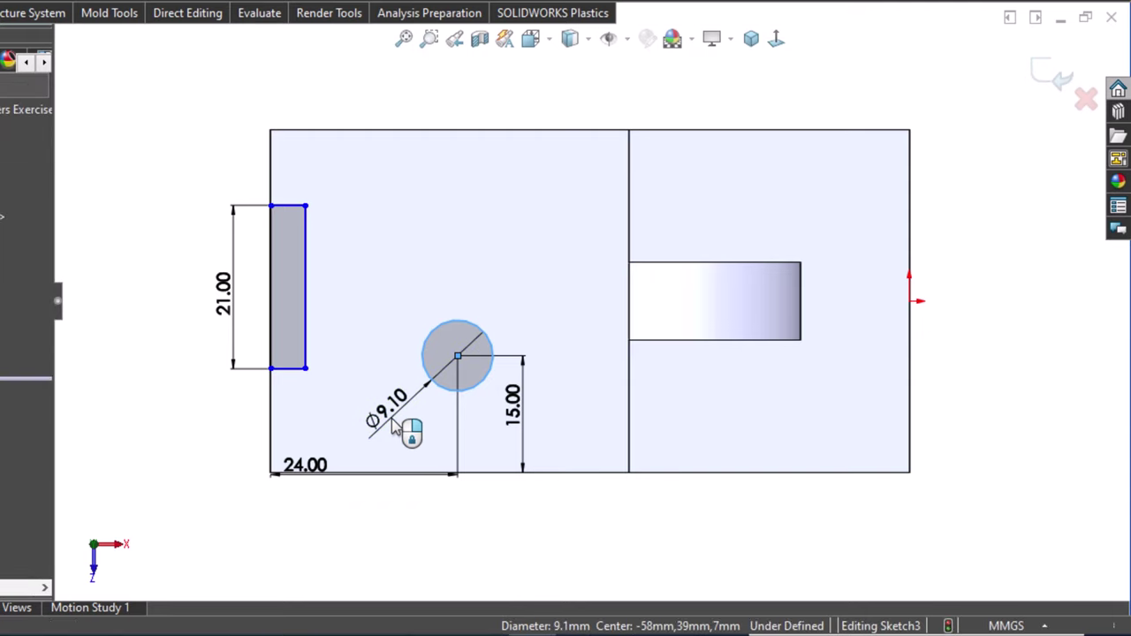
pyautogui.doubleClick(394, 425)
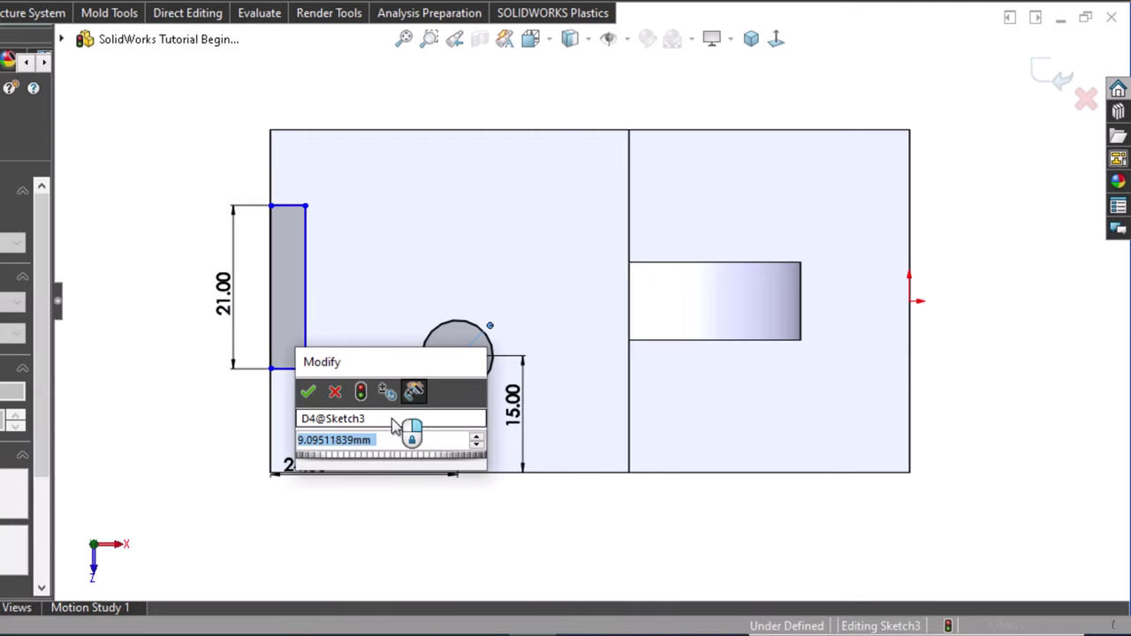
pyautogui.write('19.1')
pyautogui.press('Return')
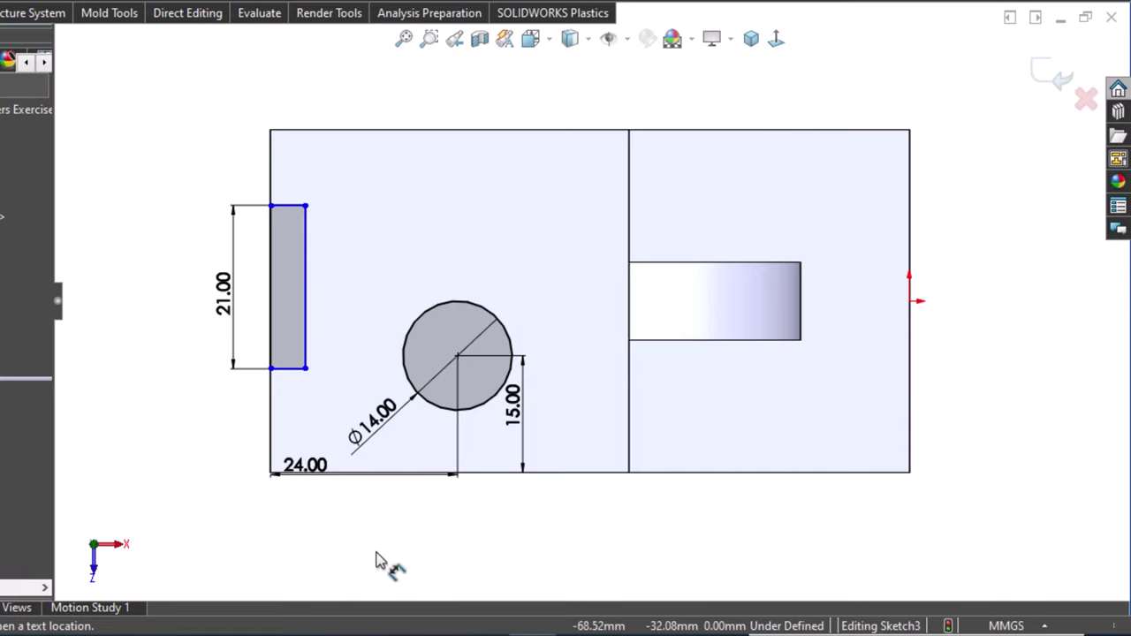
# Add a Midpoint relation centring the rectangle's left edge vertically on the origin.
pyautogui.click(272, 313)
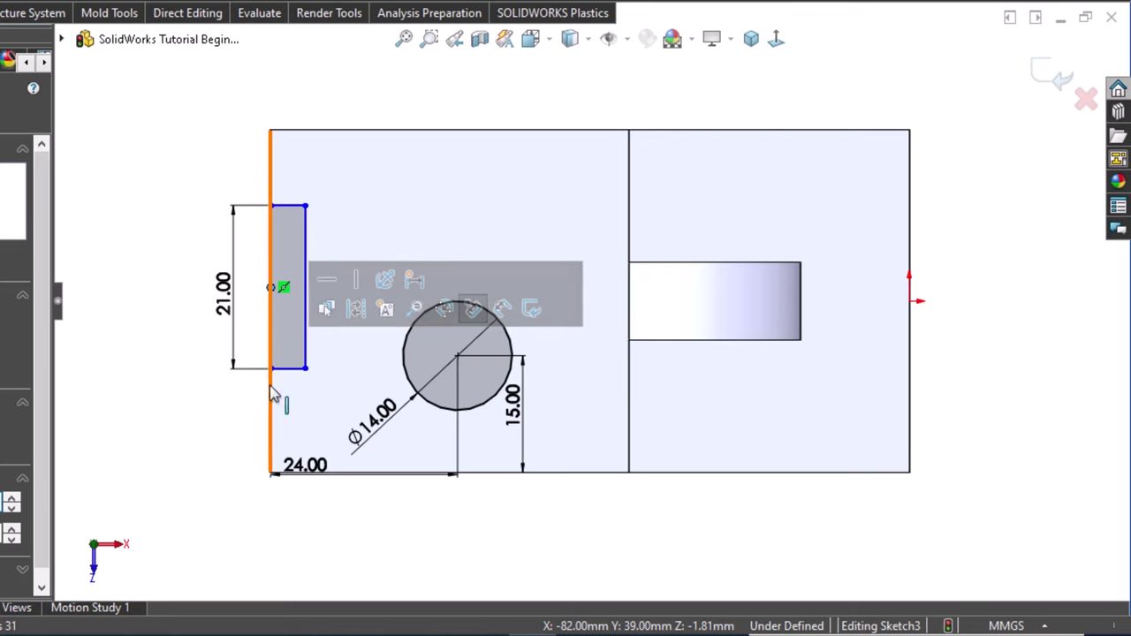
pyautogui.click(273, 399)
pyautogui.rightClick(274, 399)
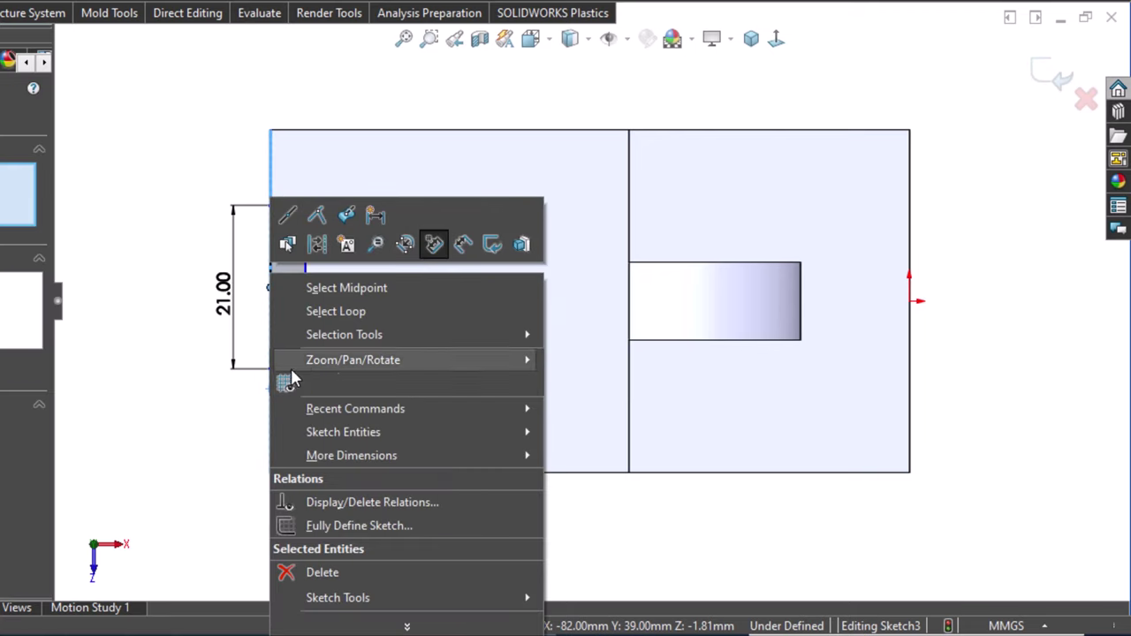
pyautogui.click(365, 289)
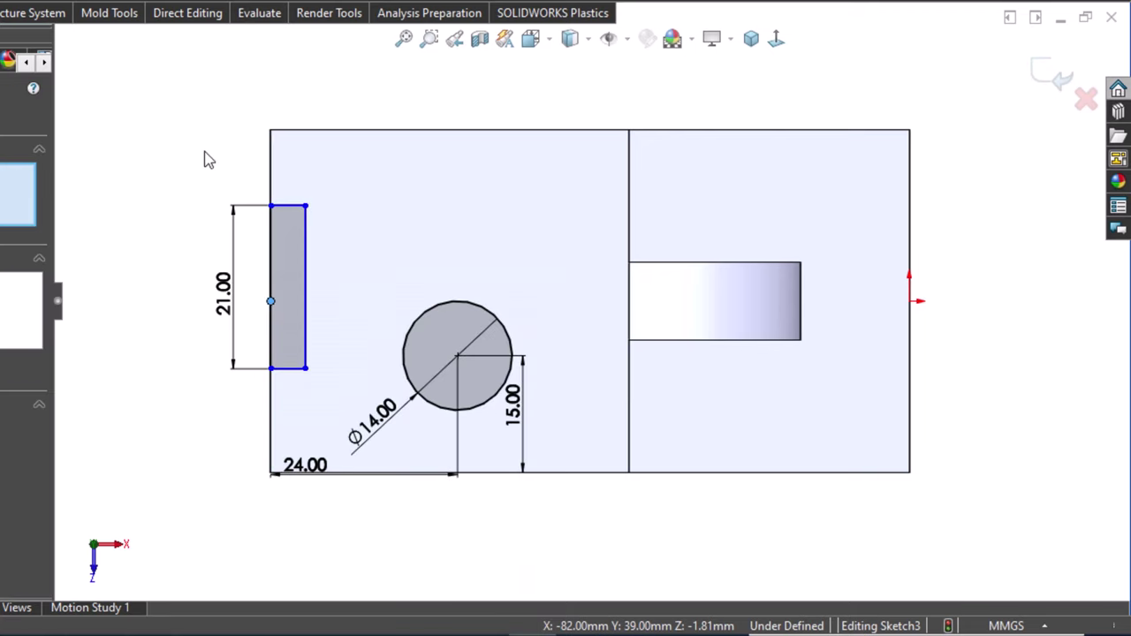
pyautogui.press('ctrl')
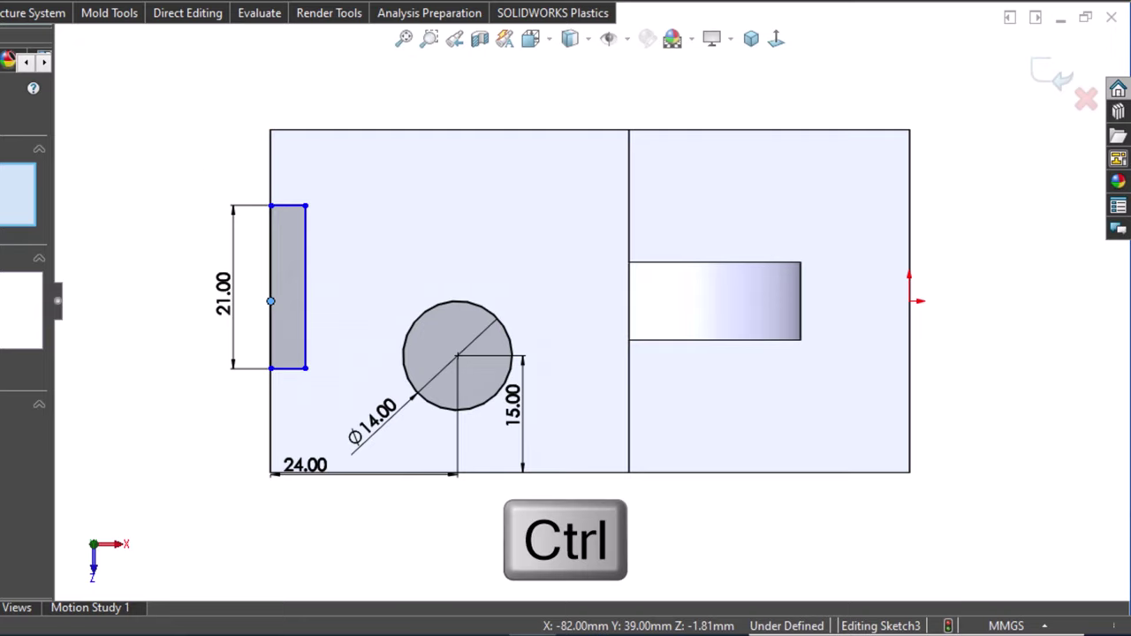
pyautogui.click(17, 433)
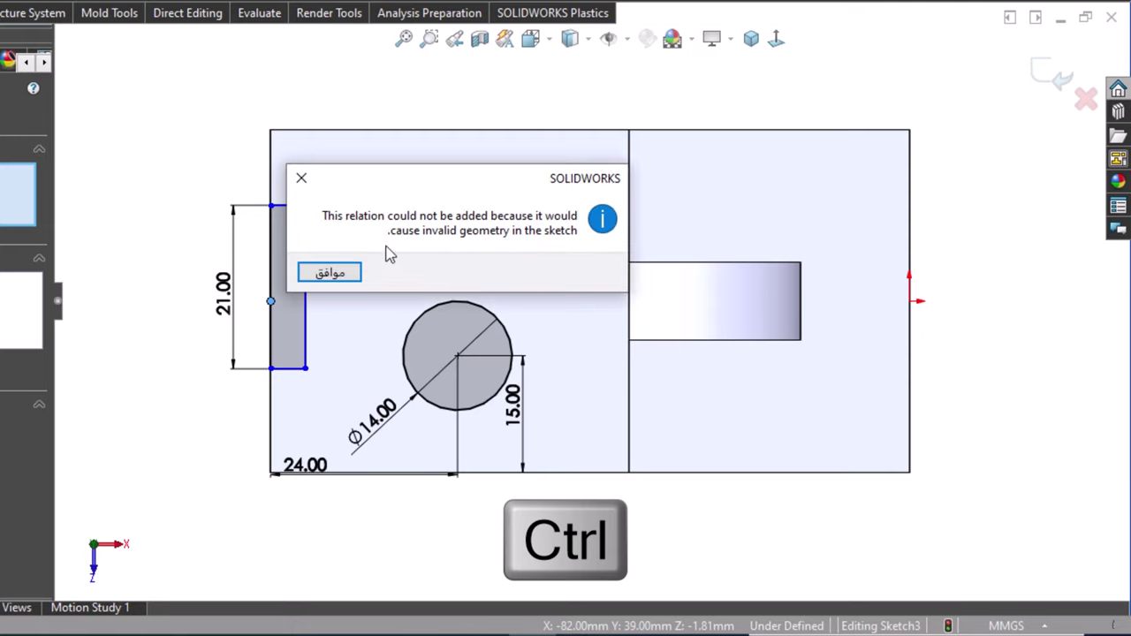
pyautogui.click(299, 179)
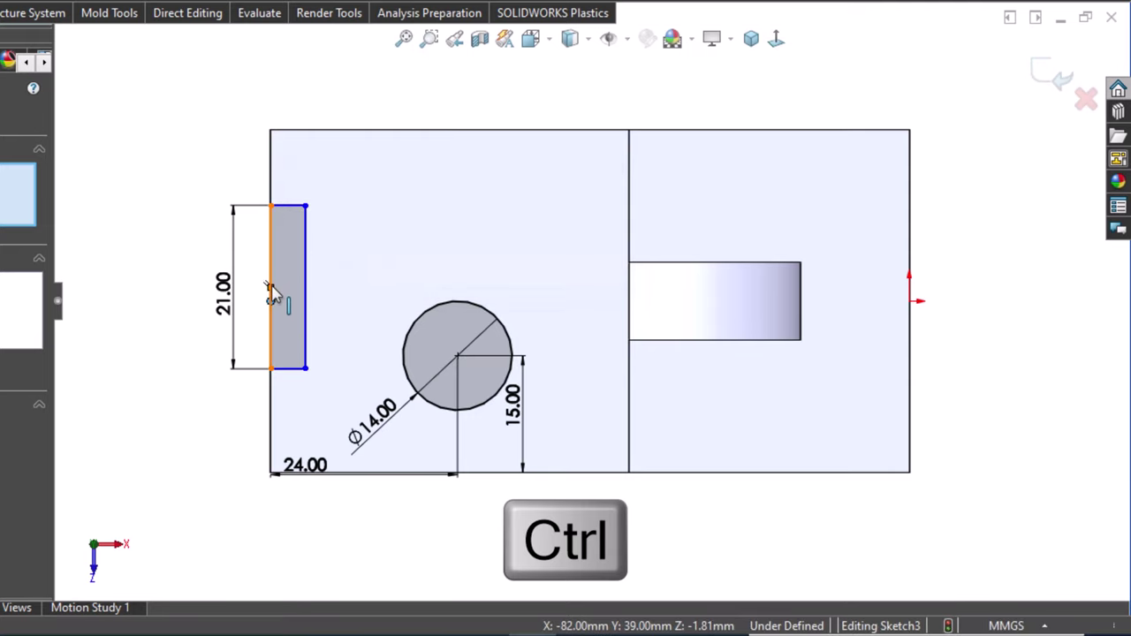
pyautogui.keyDown('ctrl'); pyautogui.click(272, 291); pyautogui.keyUp('ctrl')
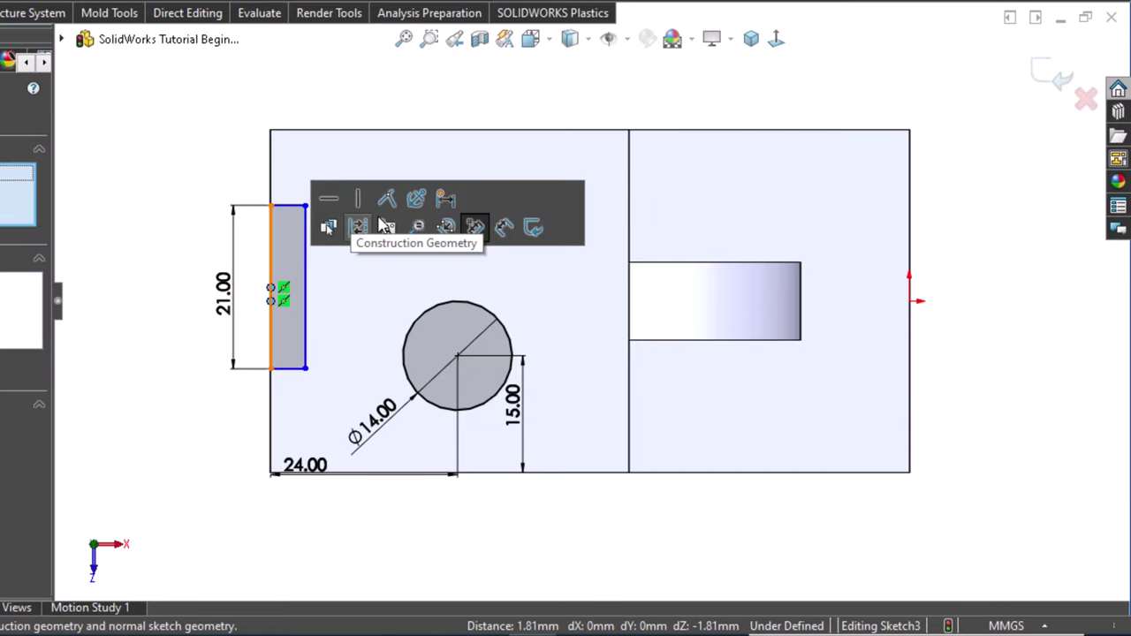
pyautogui.click(369, 198)
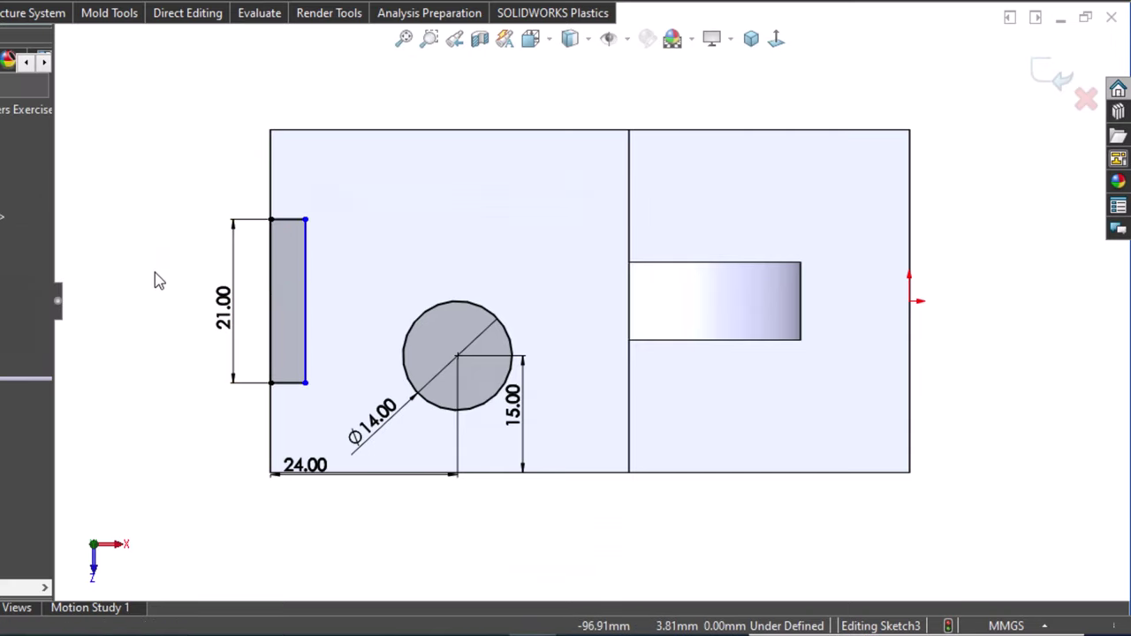
# Dimension the rectangle's bottom edge, ending with a 6 mm width.
pyautogui.moveTo(155, 272); pyautogui.dragTo(148, 183, button='right')
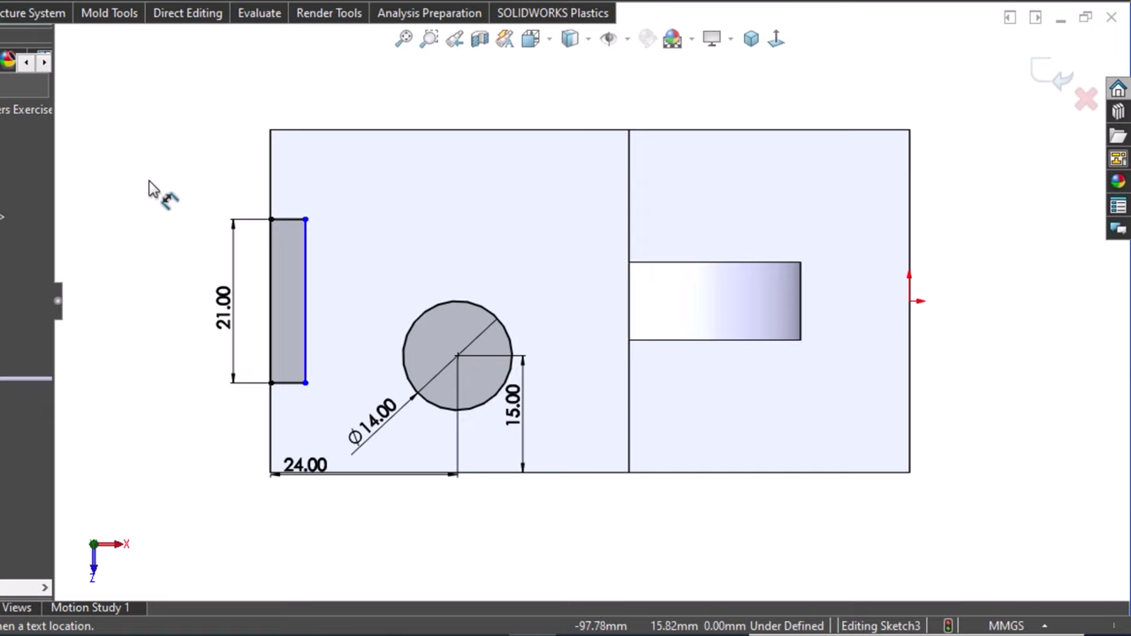
pyautogui.click(291, 384)
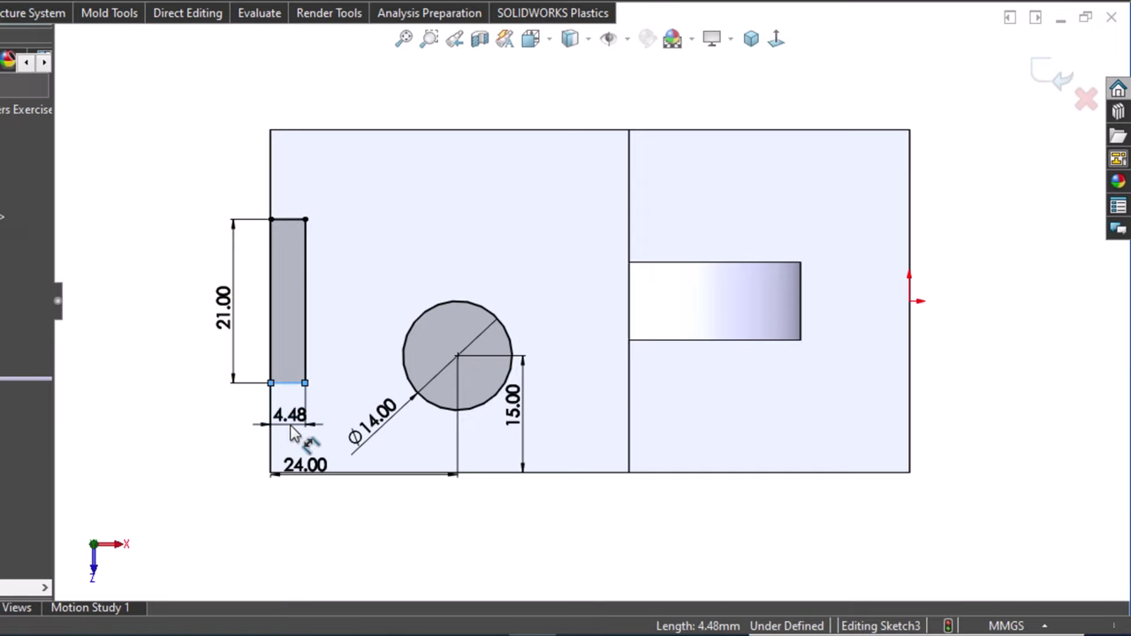
pyautogui.click(291, 430)
pyautogui.write('8')
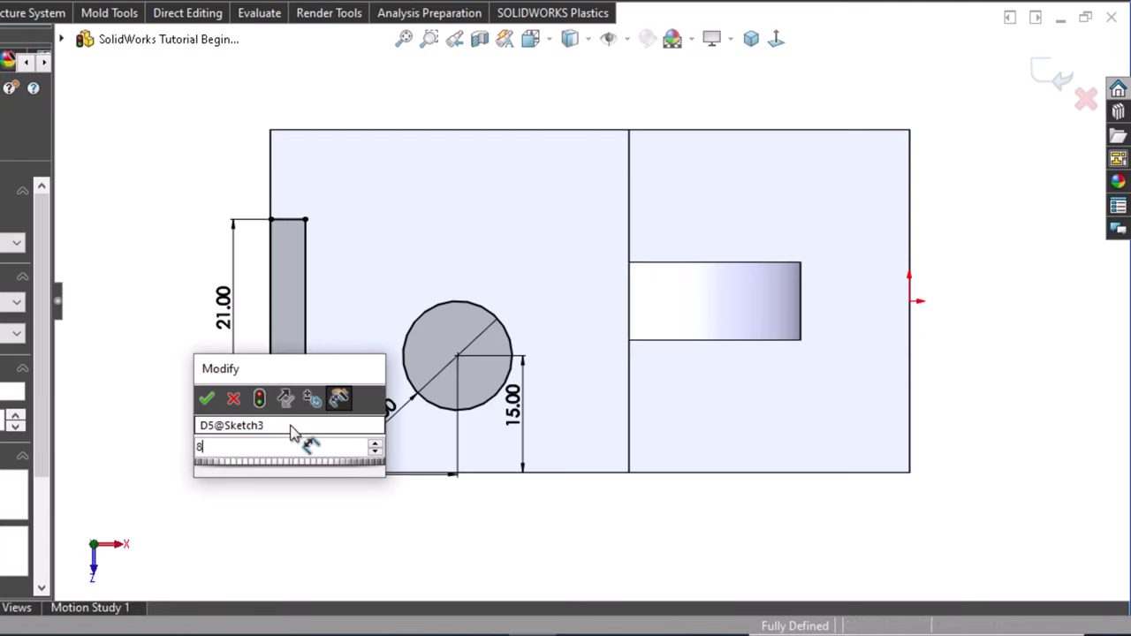
pyautogui.press('Escape')
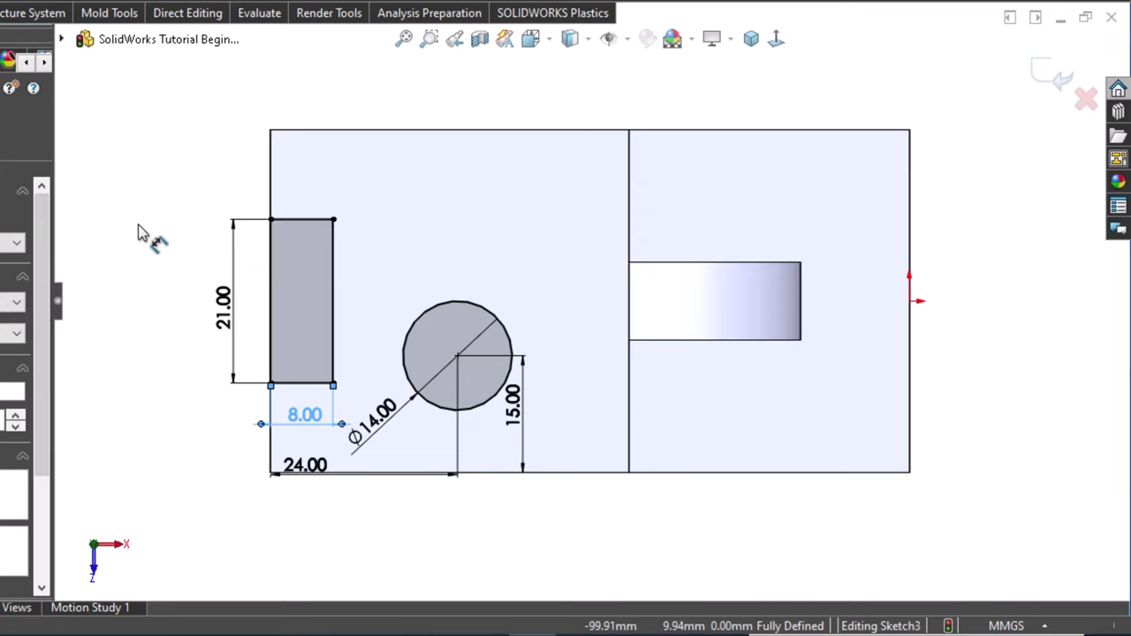
pyautogui.press('Escape')
pyautogui.press('Escape')
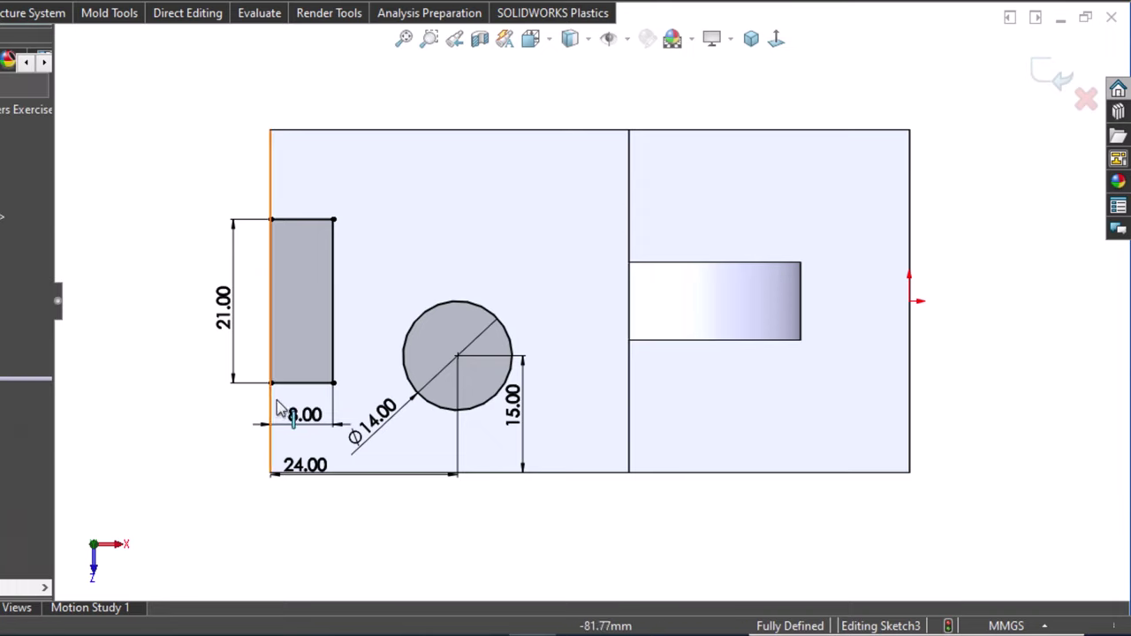
pyautogui.doubleClick(301, 416)
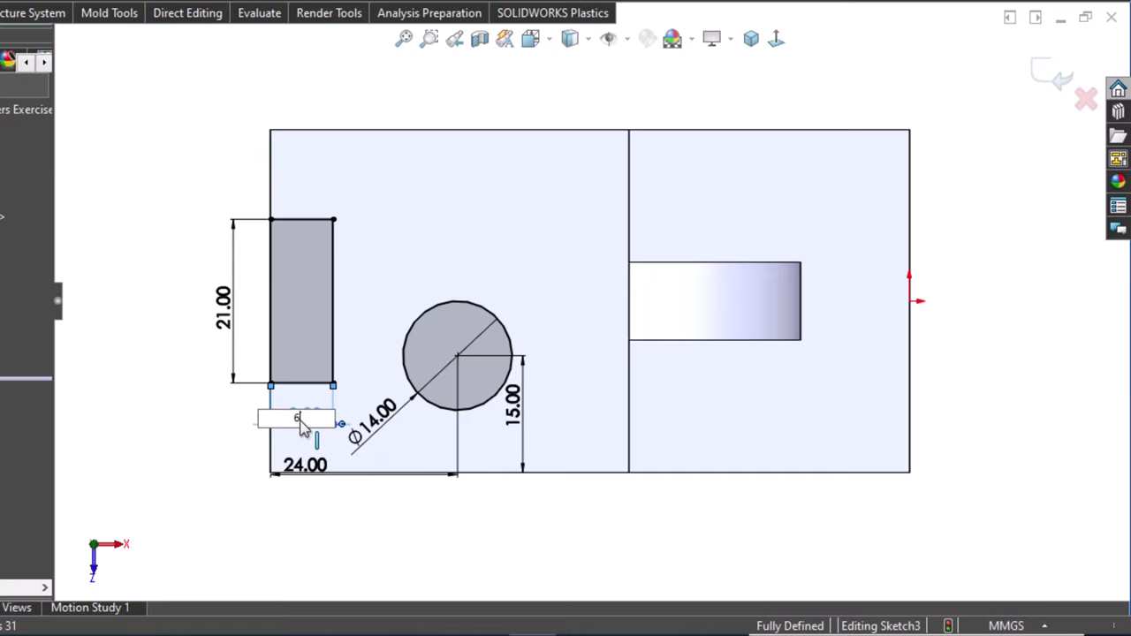
pyautogui.press('Return')
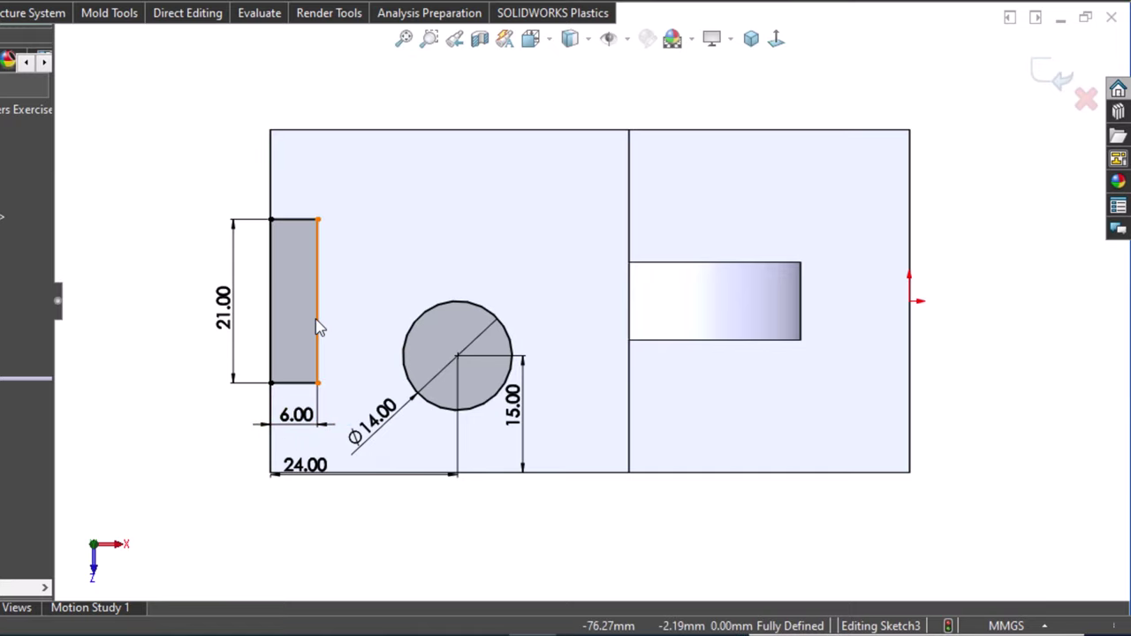
# Delete the rectangle's right line and draw a taller stepped strip closing the profile.
pyautogui.click(316, 327)
pyautogui.press('Delete')
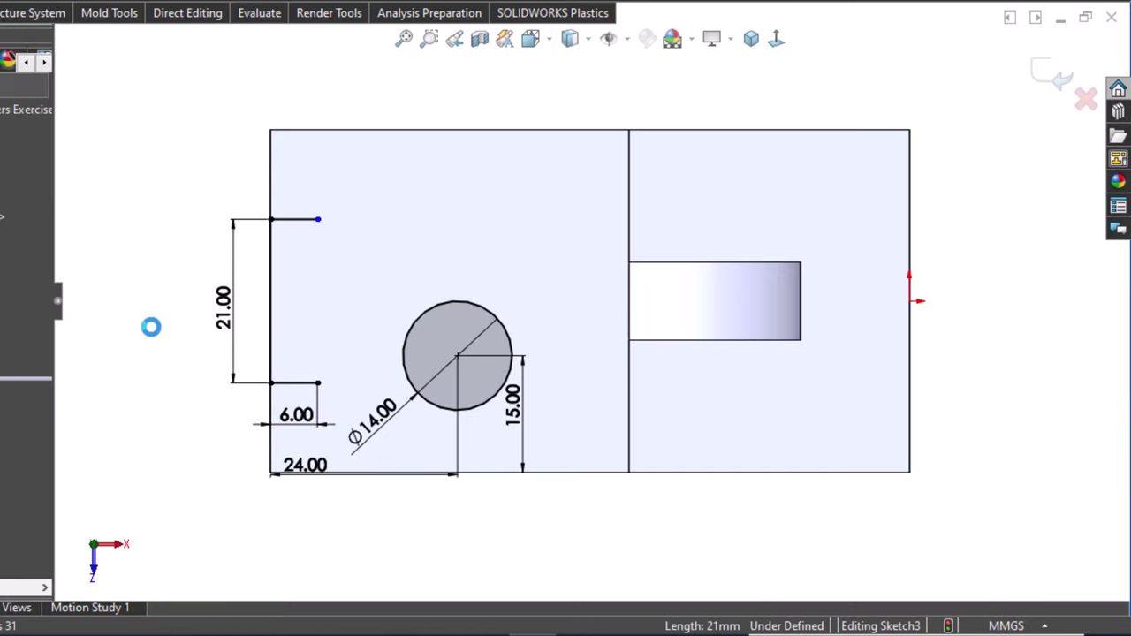
pyautogui.moveTo(146, 344); pyautogui.dragTo(38, 369, button='right')
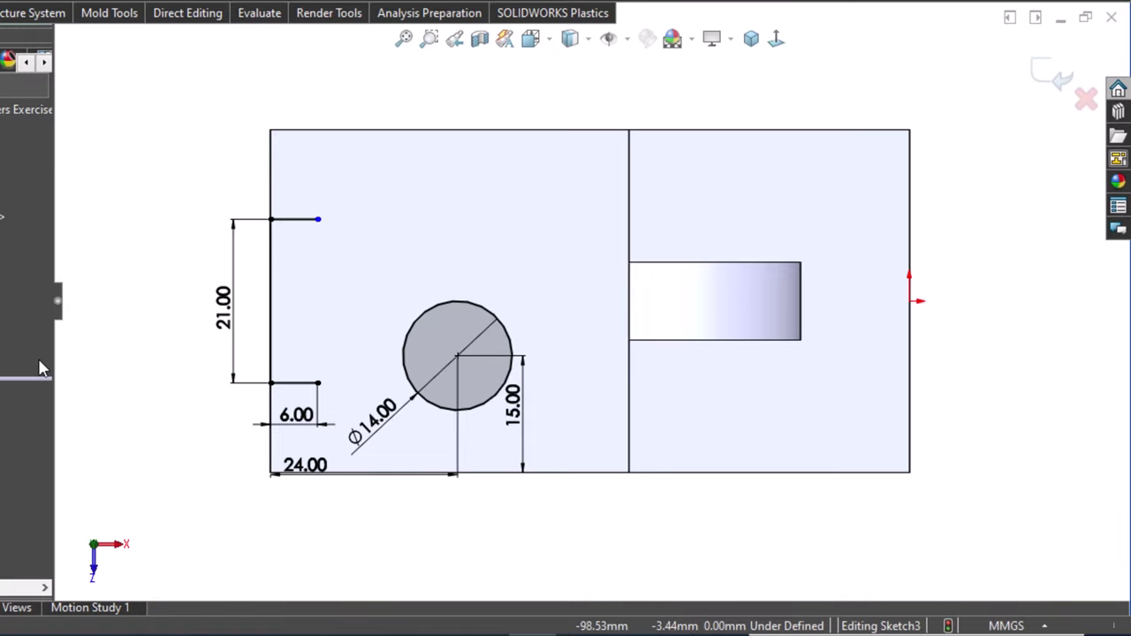
pyautogui.press('l')
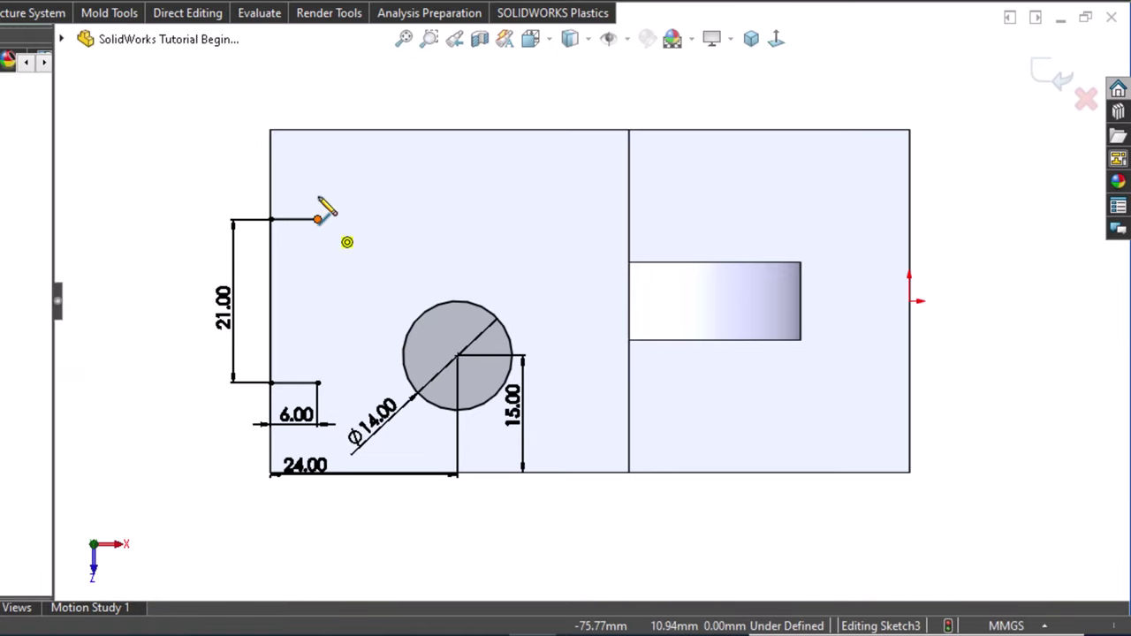
pyautogui.click(317, 219)
pyautogui.click(317, 196)
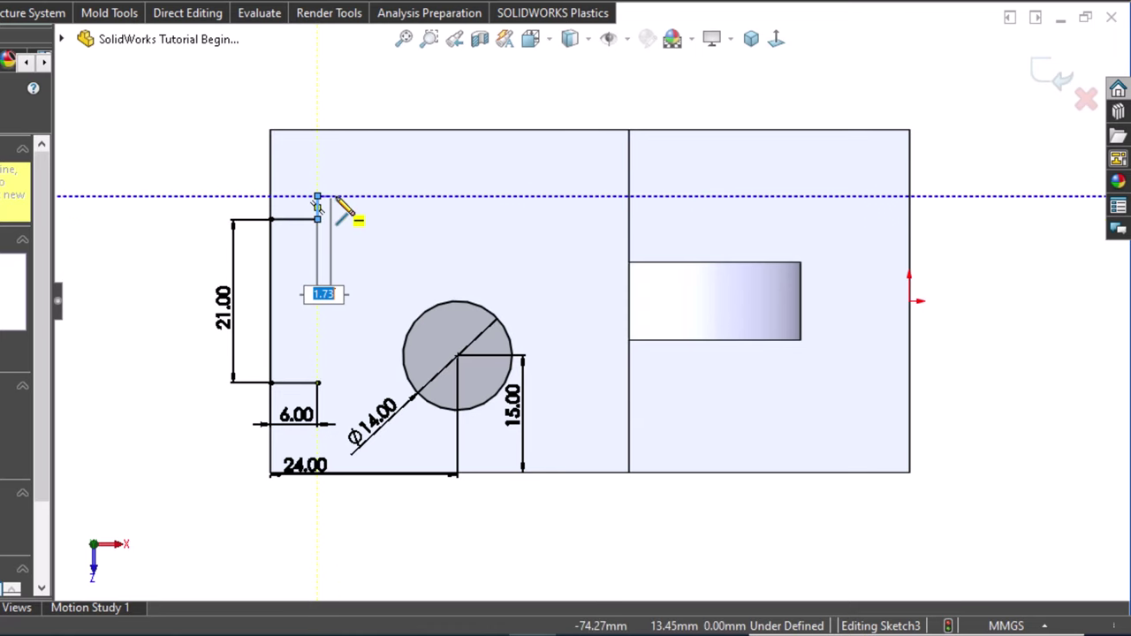
pyautogui.click(342, 196)
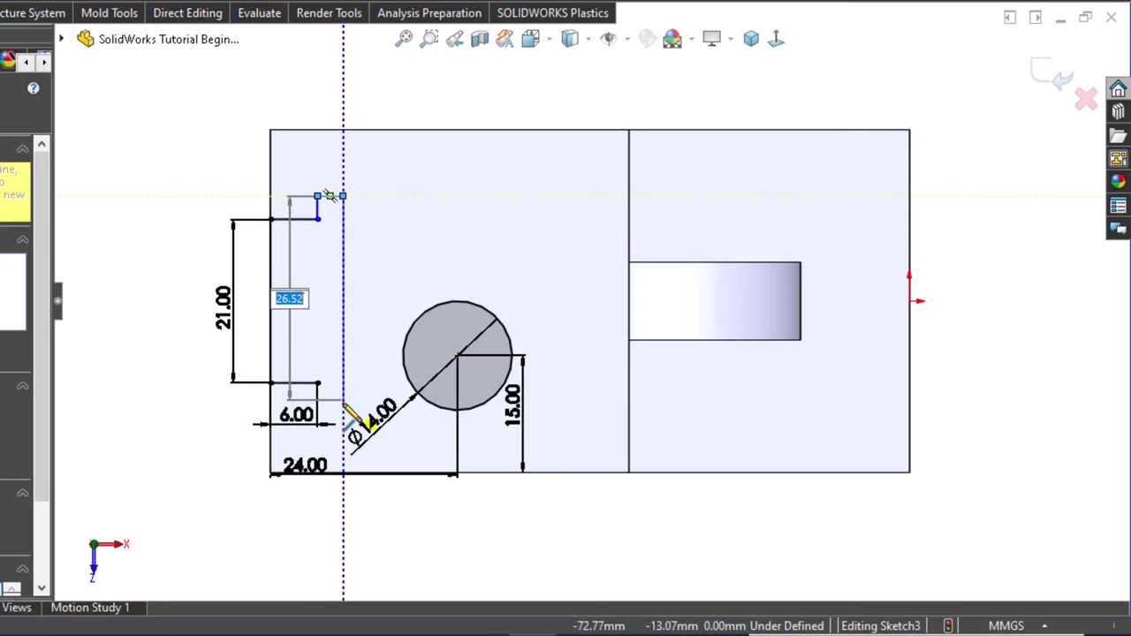
pyautogui.click(343, 407)
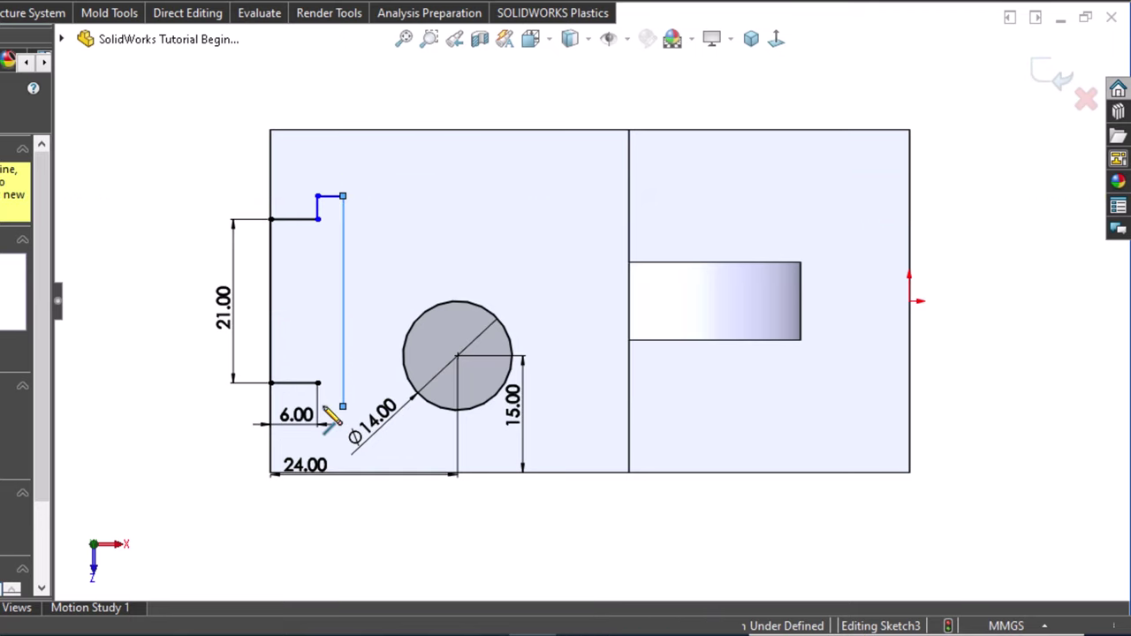
pyautogui.click(318, 406)
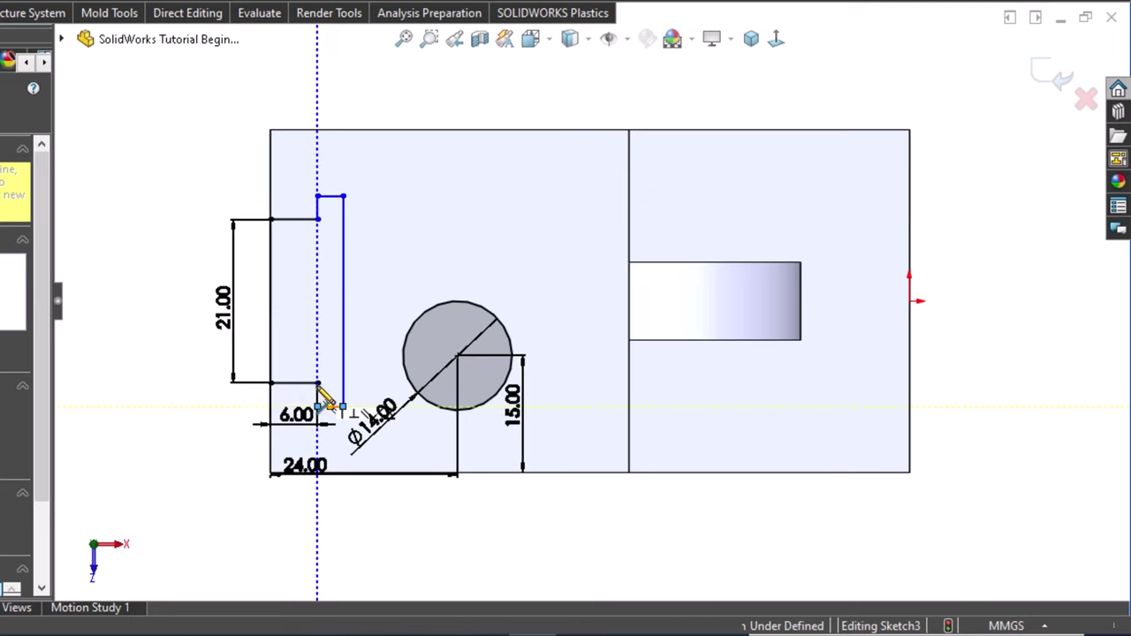
pyautogui.click(318, 384)
pyautogui.press('Escape')
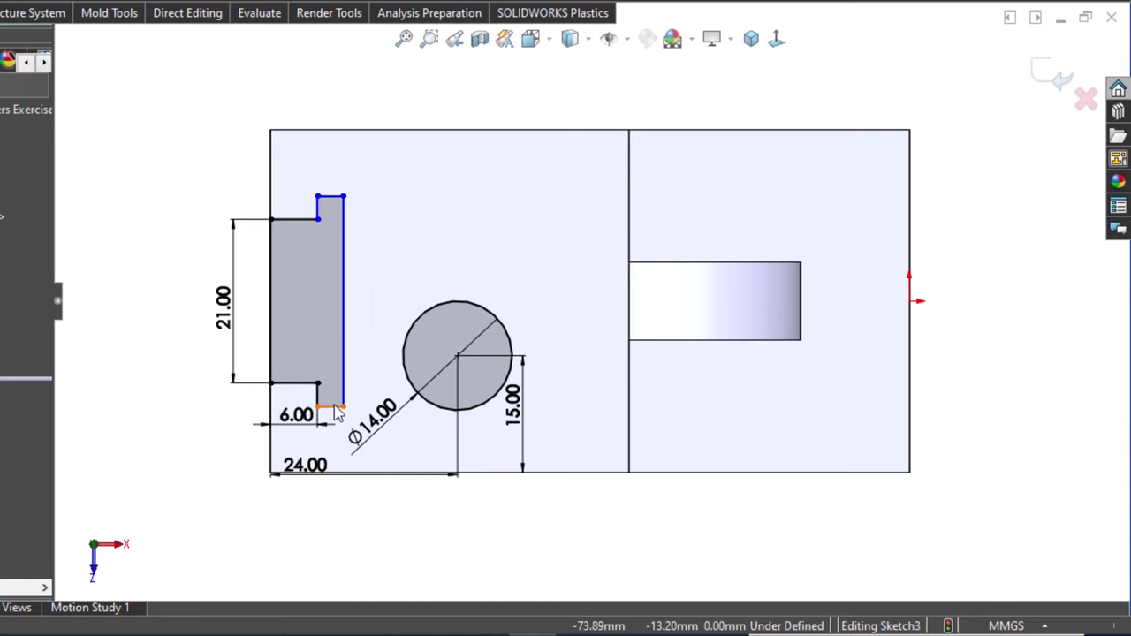
# Dimension the strip's short bottom step to a 4 mm width.
pyautogui.keyDown('ctrl'); pyautogui.click(319, 213); pyautogui.keyUp('ctrl')
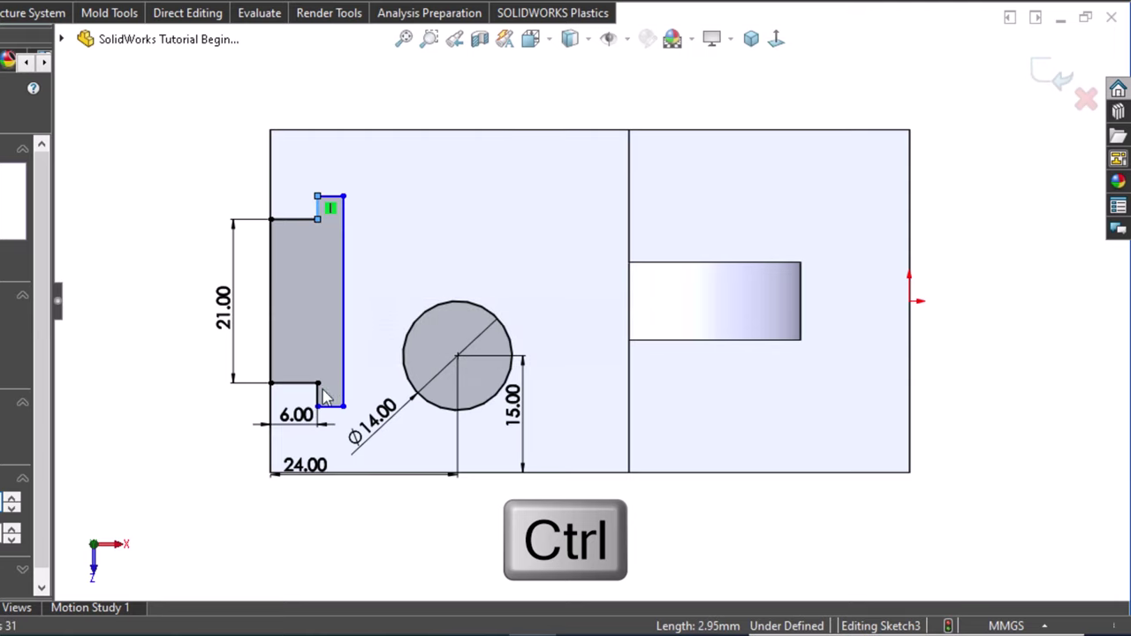
pyautogui.keyDown('ctrl'); pyautogui.click(331, 340); pyautogui.keyUp('ctrl')
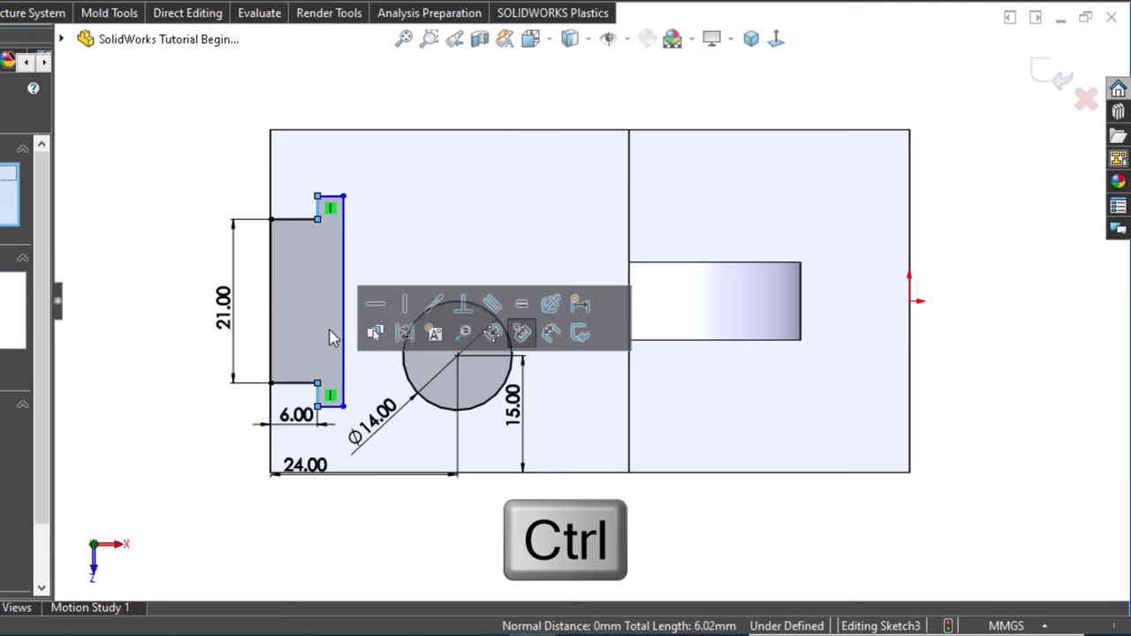
pyautogui.click(110, 250)
pyautogui.moveTo(109, 257); pyautogui.dragTo(111, 165, button='right')
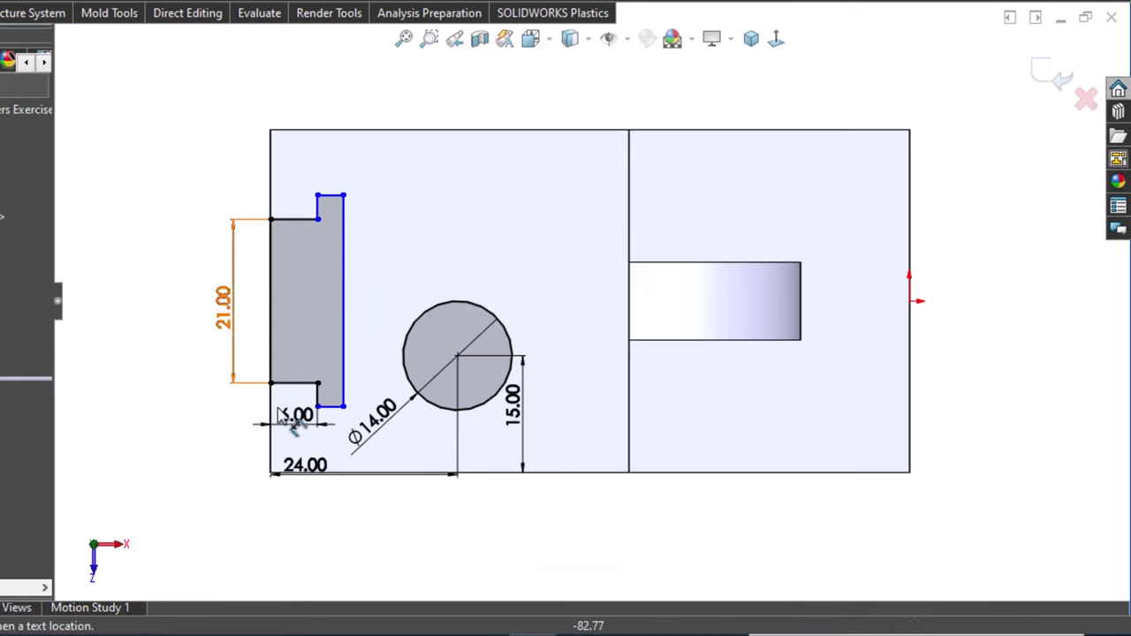
pyautogui.click(332, 404)
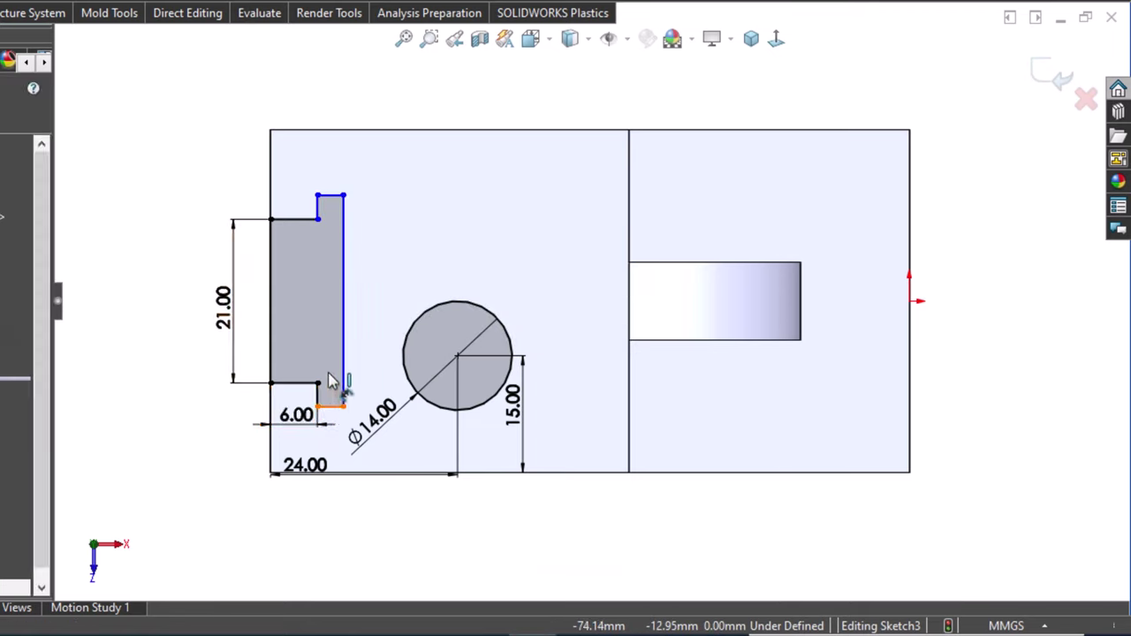
pyautogui.click(334, 376)
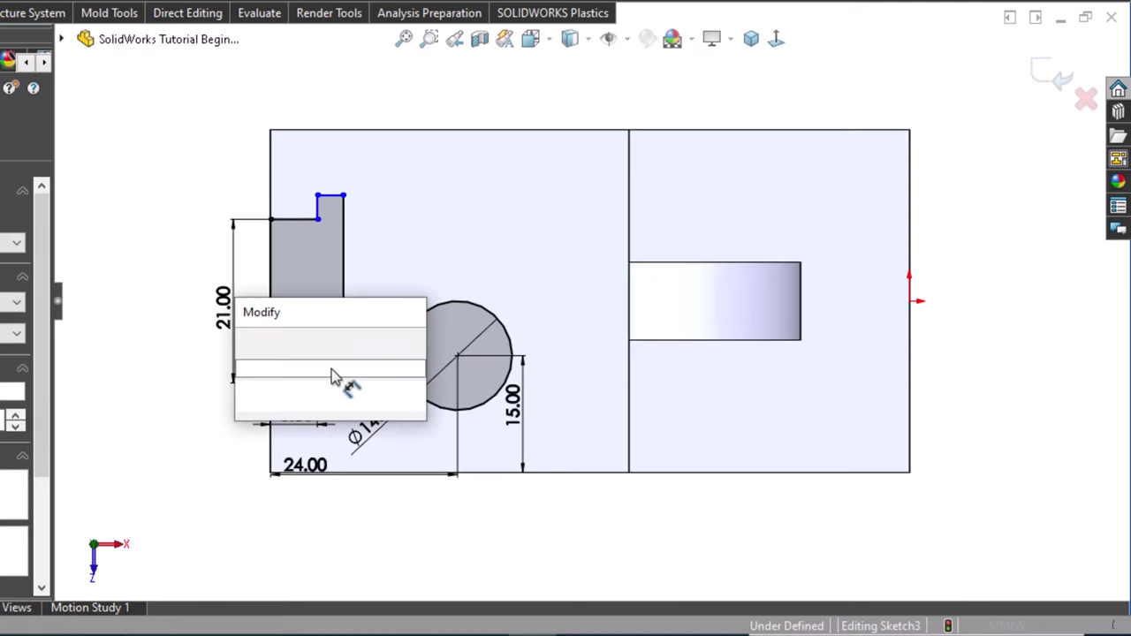
pyautogui.write('6')
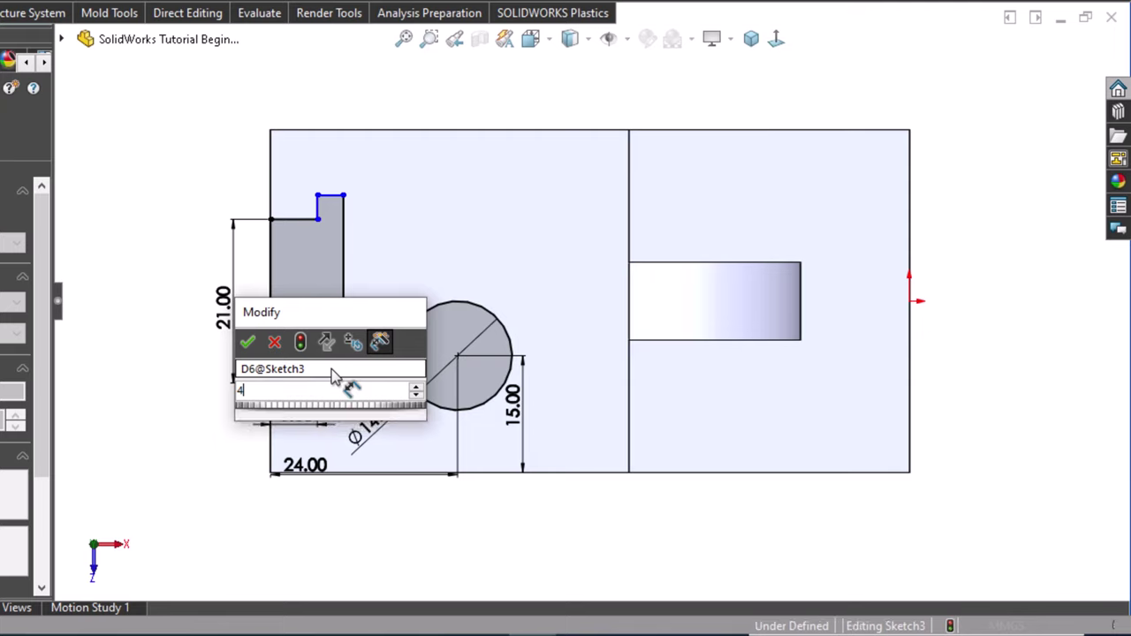
pyautogui.press('Return')
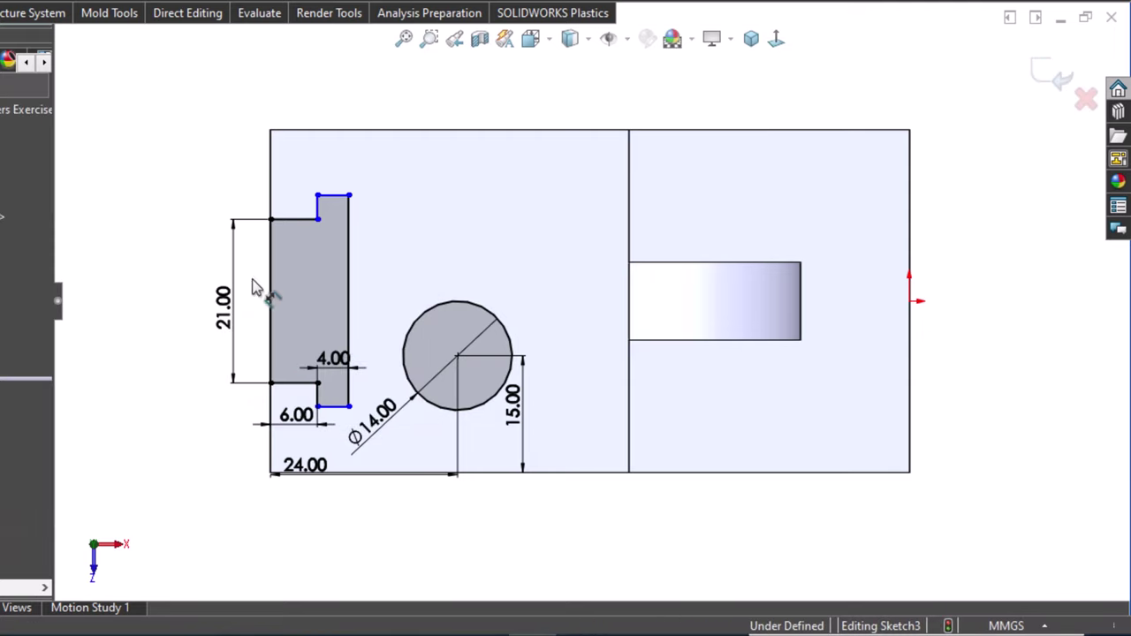
# Change the strip's right vertical edge height from 27.14 to 27 mm.
pyautogui.click(347, 306)
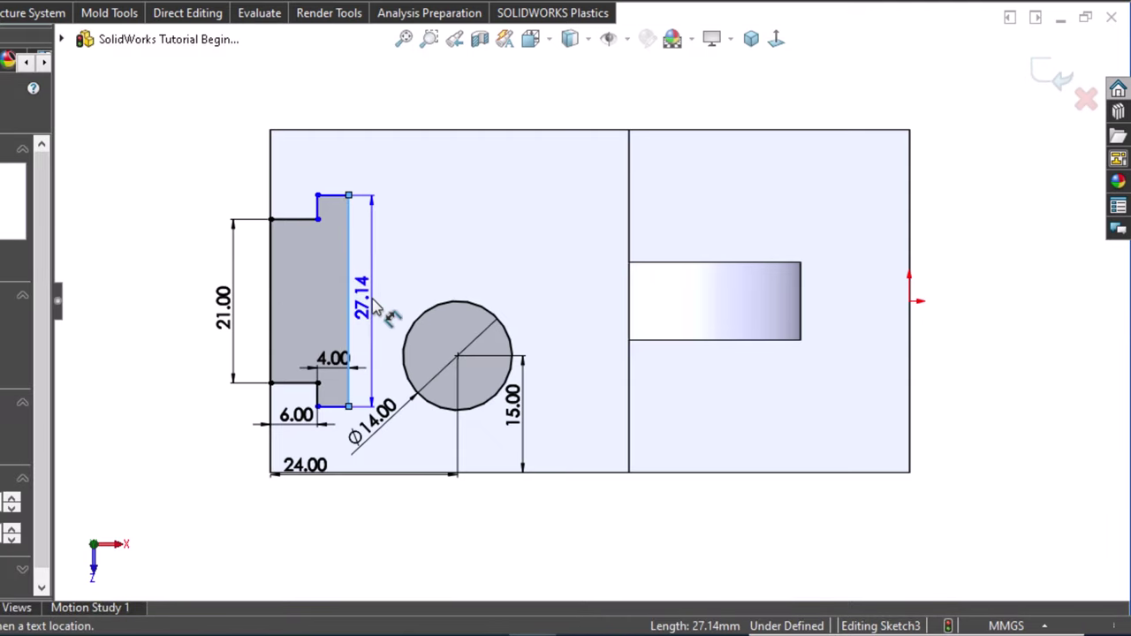
pyautogui.click(375, 306)
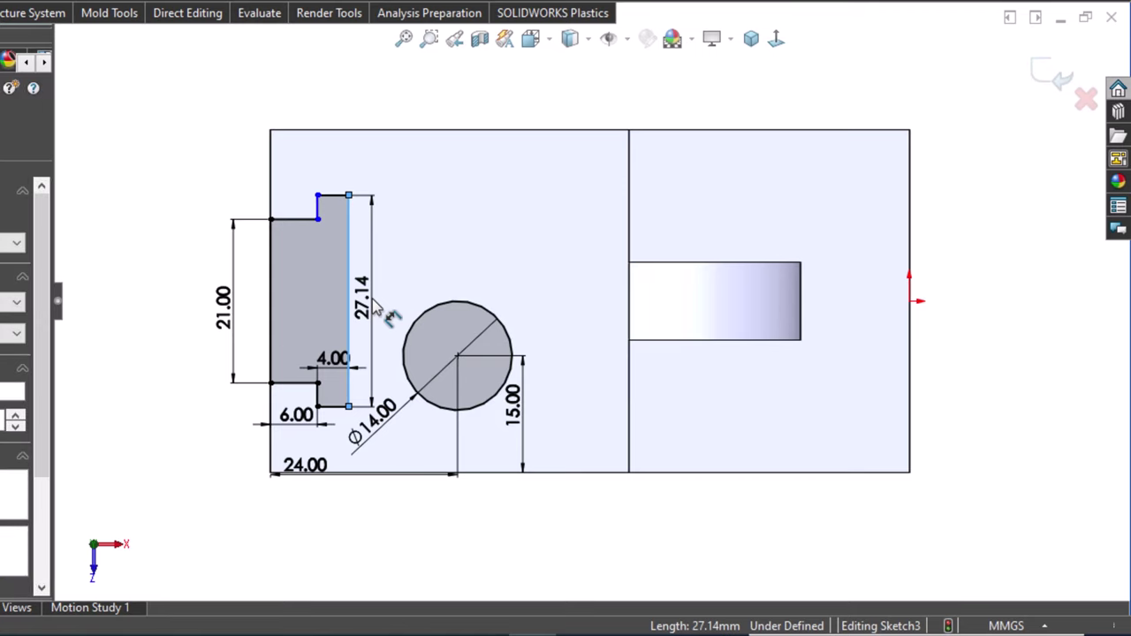
pyautogui.doubleClick(376, 307)
pyautogui.write('27')
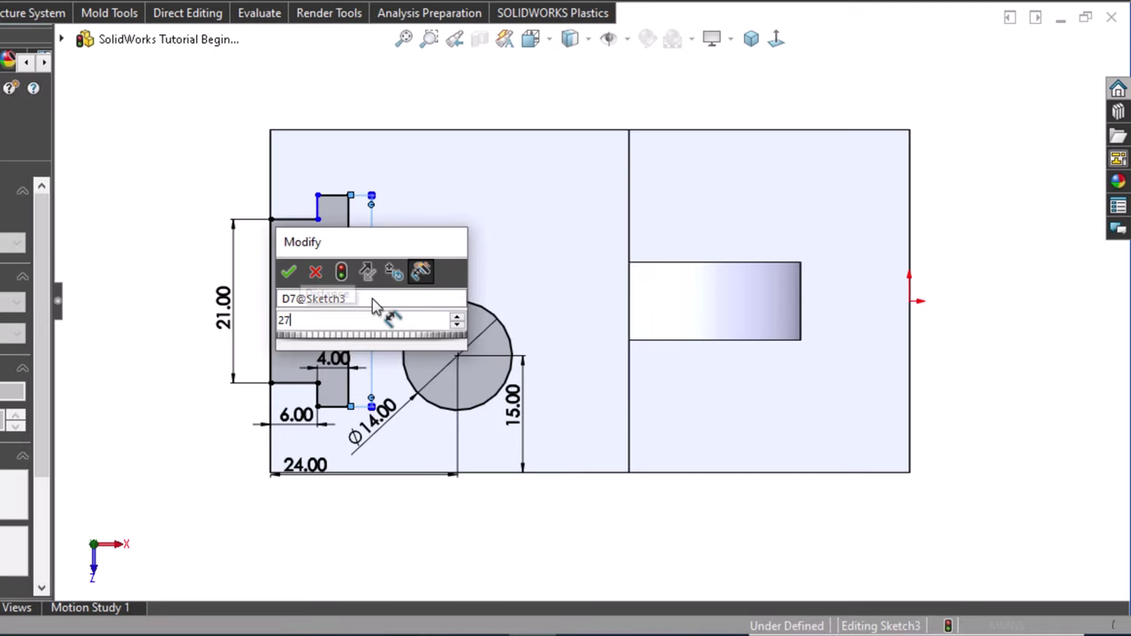
pyautogui.press('Escape')
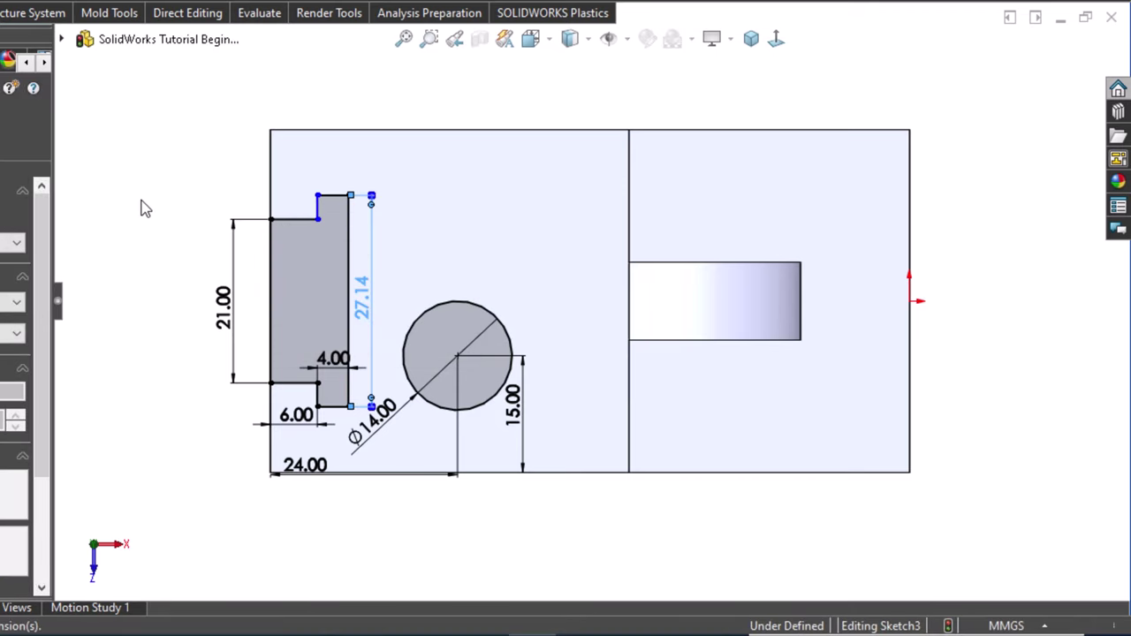
pyautogui.click(155, 234)
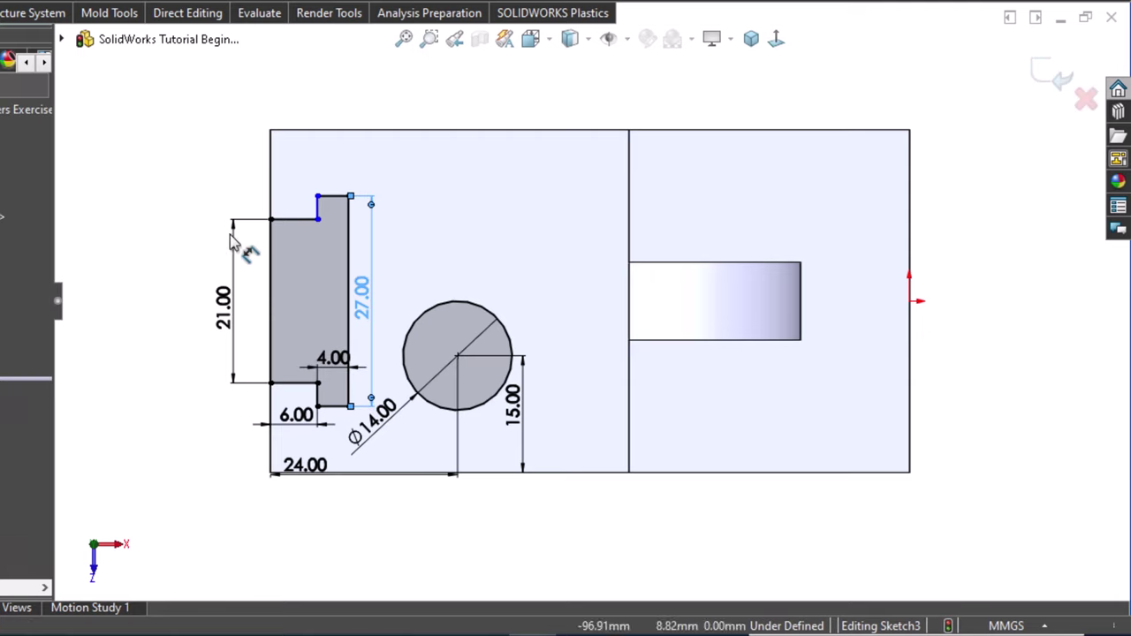
pyautogui.press('ctrl')
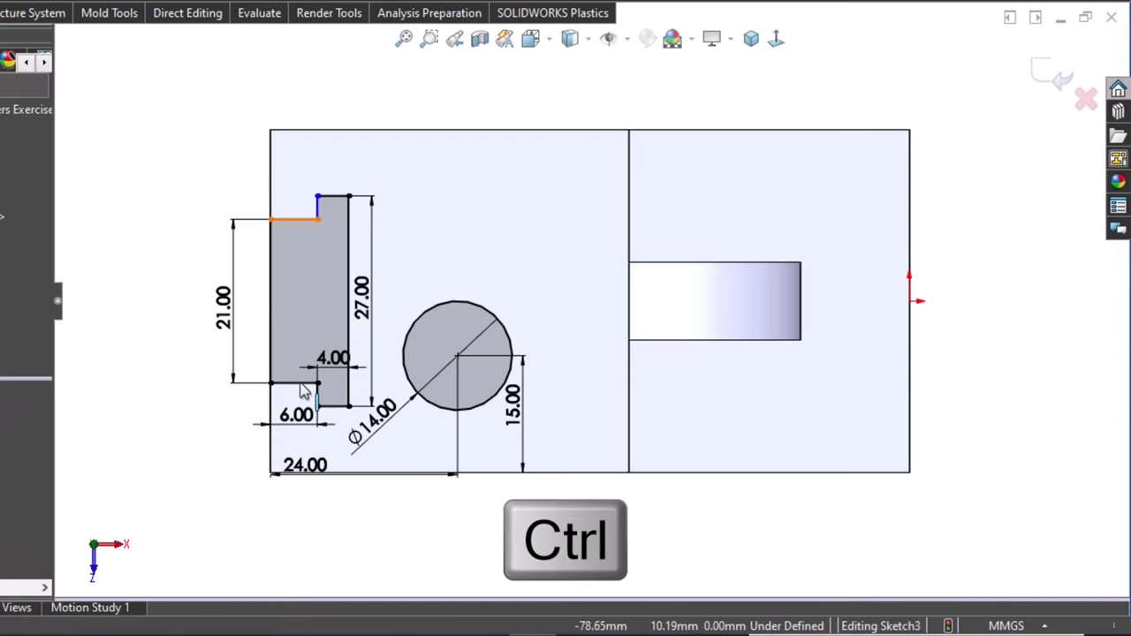
# Make the upper and lower short horizontal edges equal, fully defining Sketch3.
pyautogui.keyDown('ctrl'); pyautogui.click(302, 386); pyautogui.keyUp('ctrl')
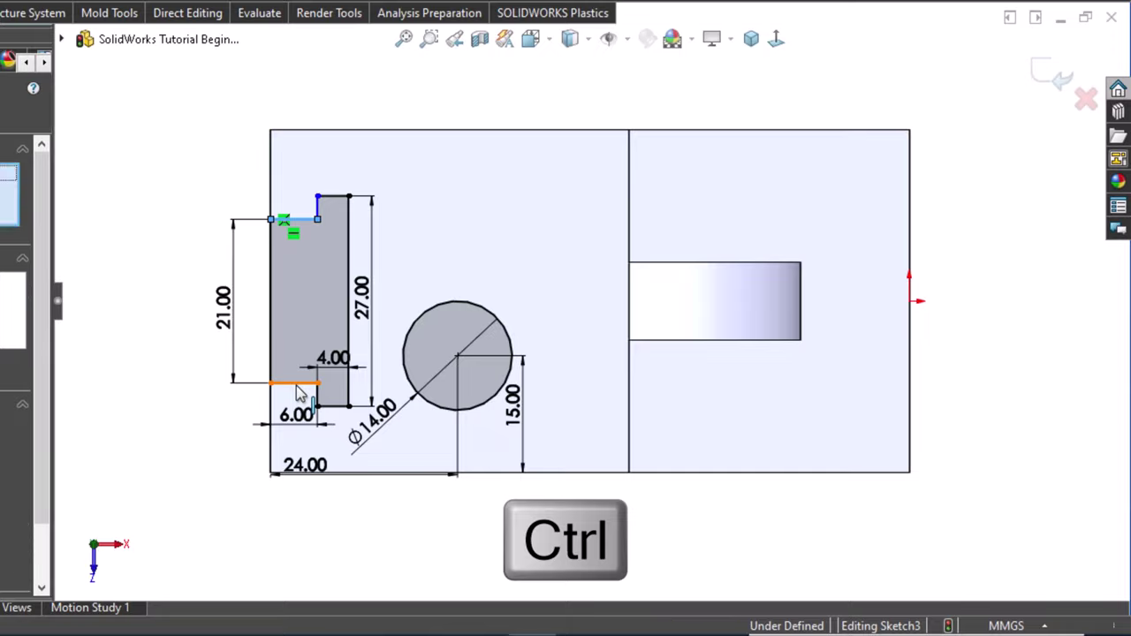
pyautogui.keyDown('ctrl'); pyautogui.click(298, 385); pyautogui.keyUp('ctrl')
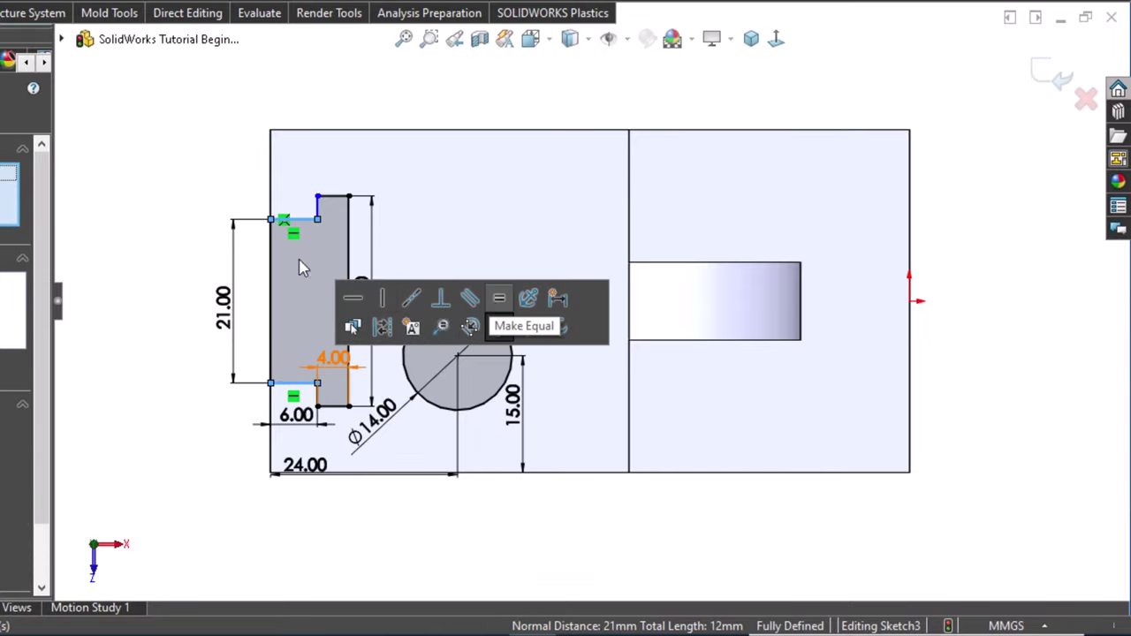
pyautogui.click(163, 212)
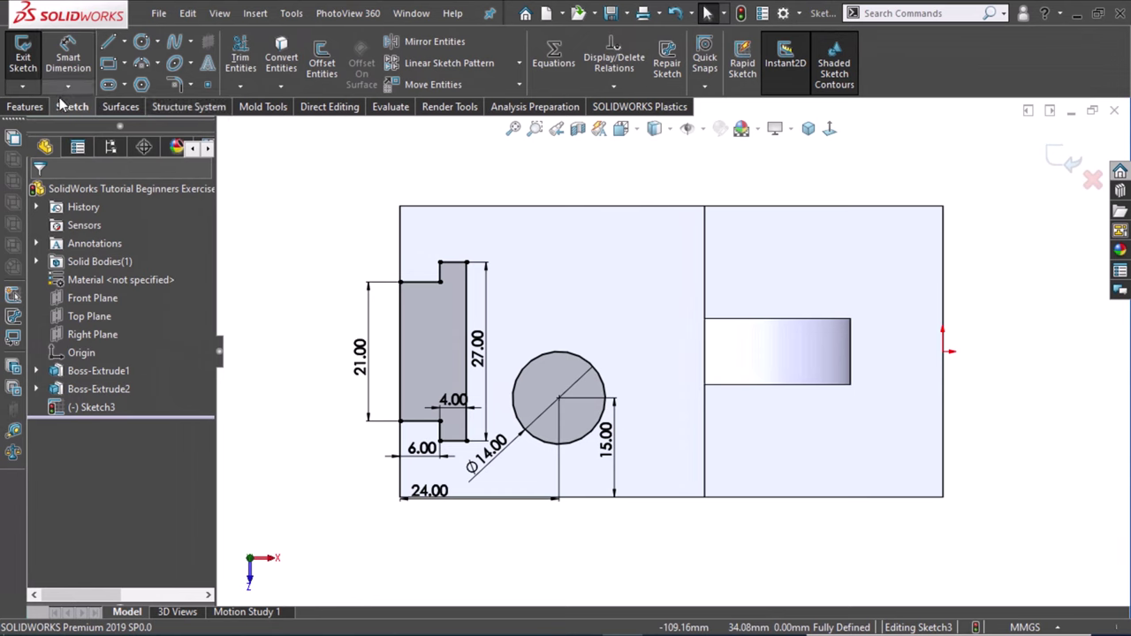
pyautogui.click(27, 108)
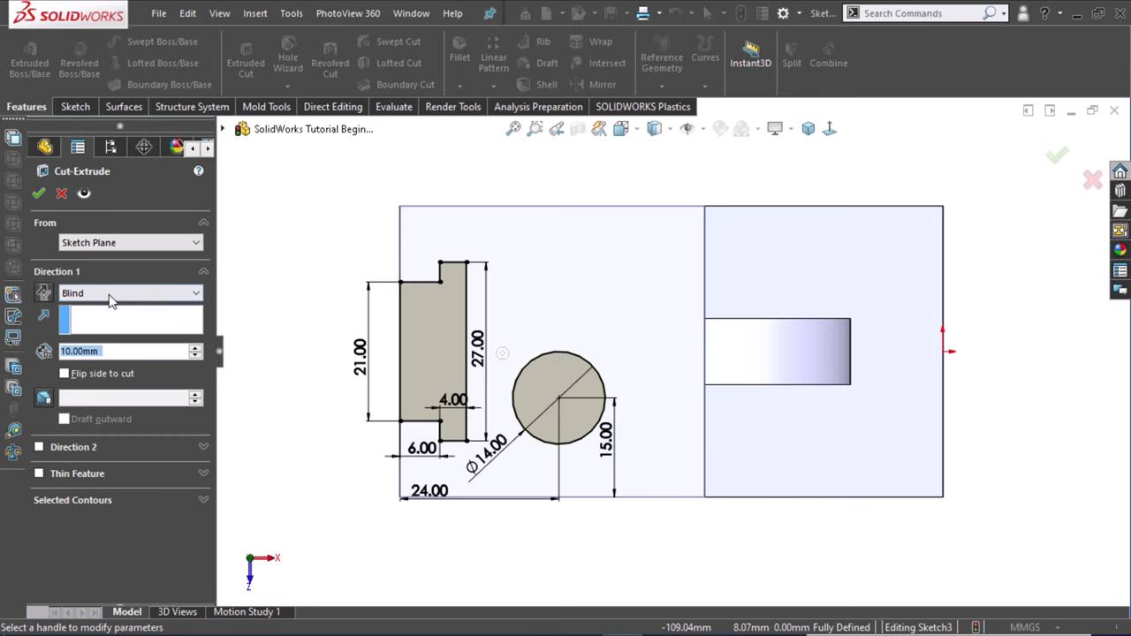
# Extruded-cut the notch sketch Through All - Both, then view the part in isometric.
pyautogui.click(114, 293)
pyautogui.click(106, 329)
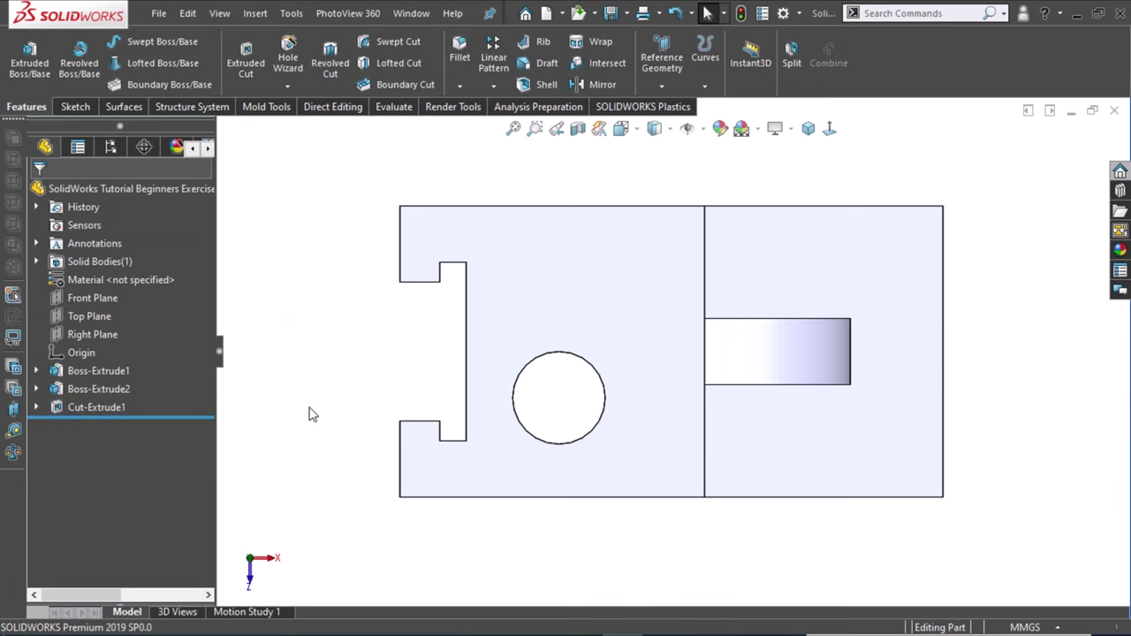
pyautogui.moveTo(310, 409)
pyautogui.mouseDown(button='middle')
pyautogui.moveTo(277, 195)
pyautogui.moveTo(255, 313)
pyautogui.mouseUp(button='middle')
pyautogui.hotkey('ctrl', '7')
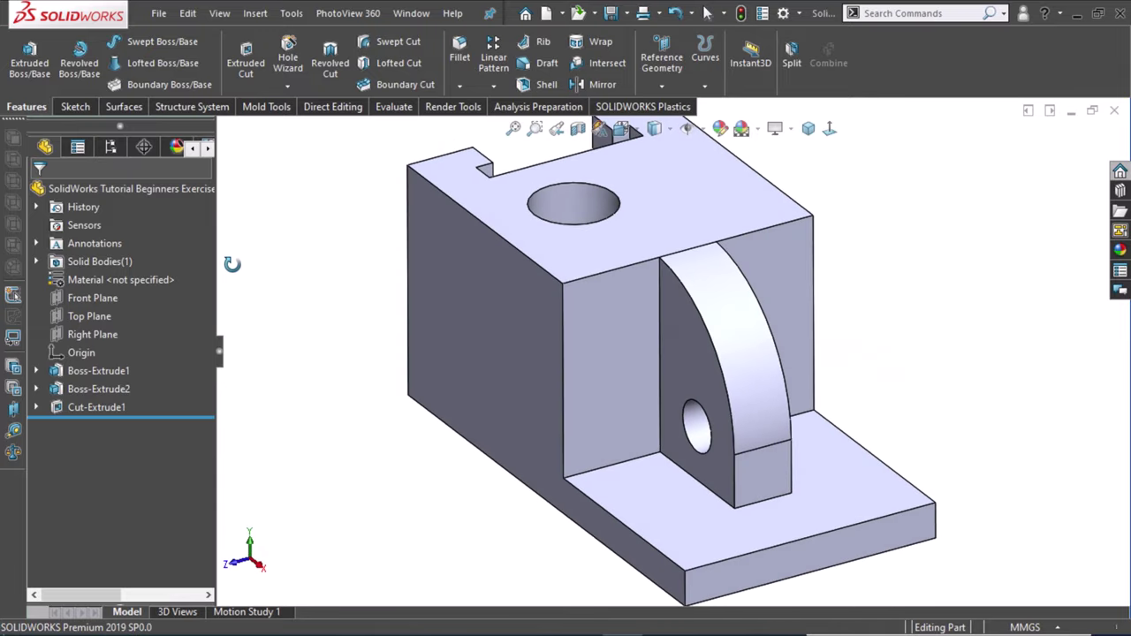
pyautogui.scroll(-2, 904, 387)
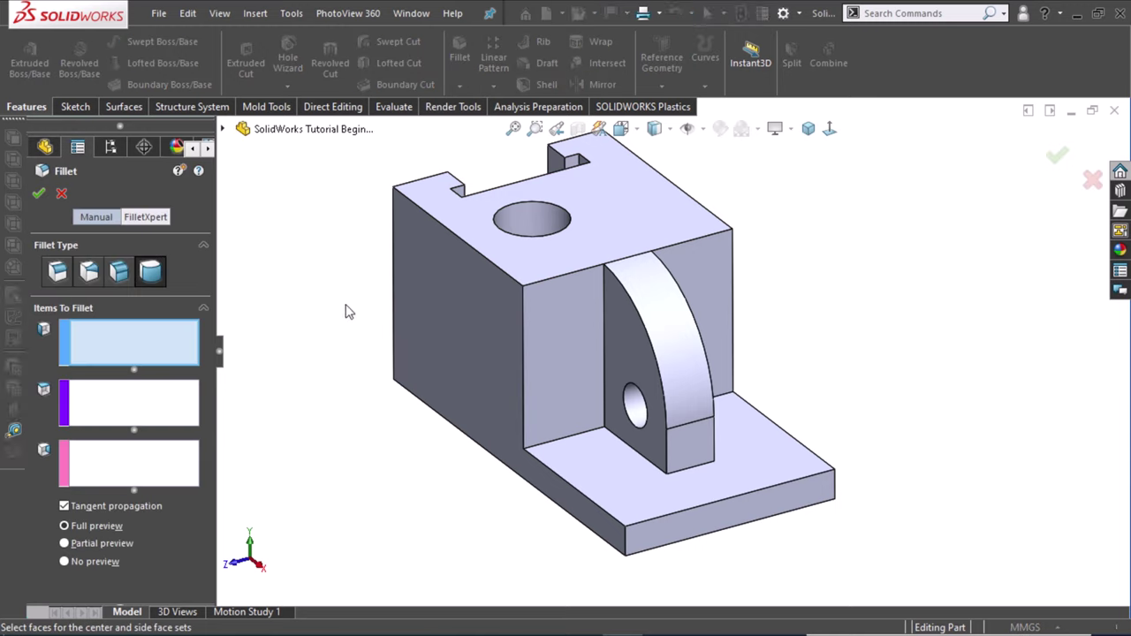
# Fillet the two front vertical base-plate edges with a 14 mm constant-size radius.
pyautogui.click(53, 277)
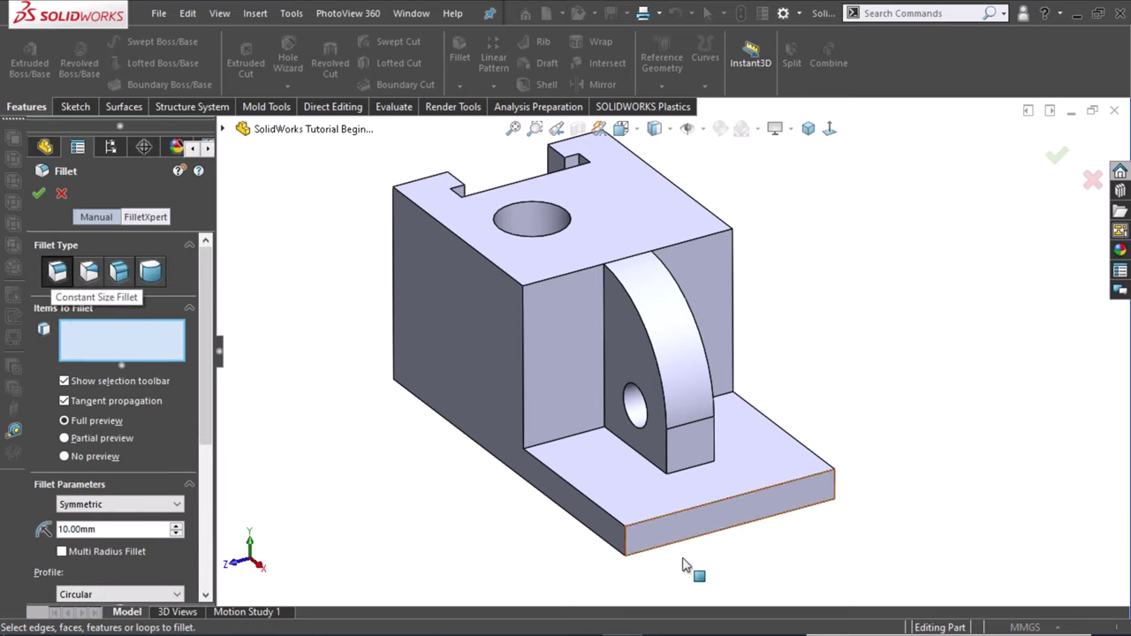
pyautogui.click(623, 550)
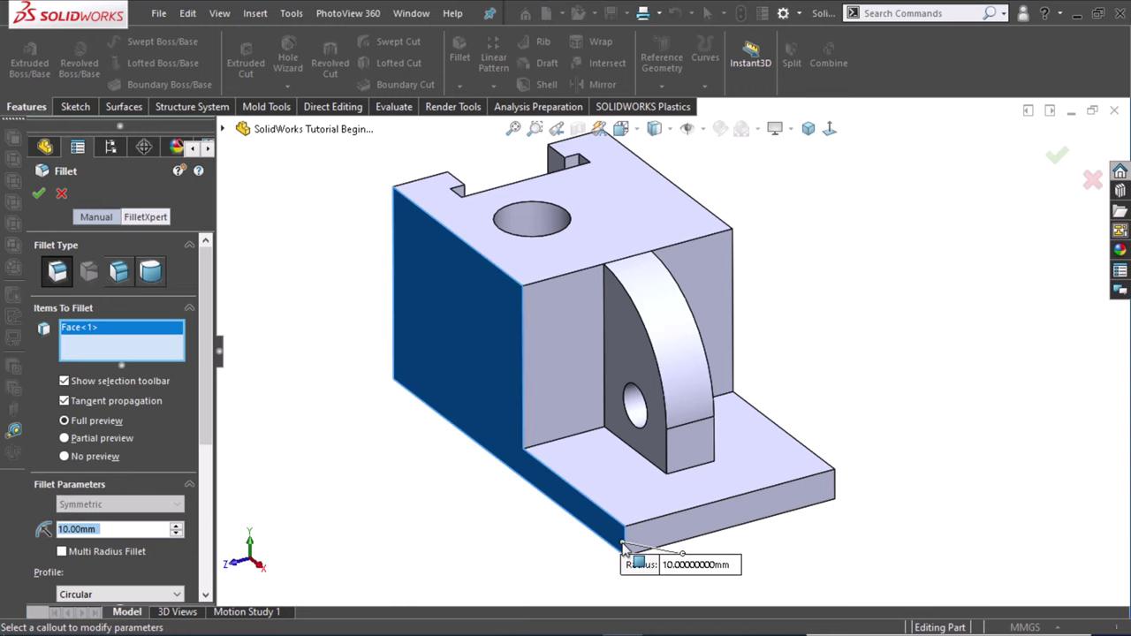
pyautogui.rightClick(107, 332)
pyautogui.click(130, 340)
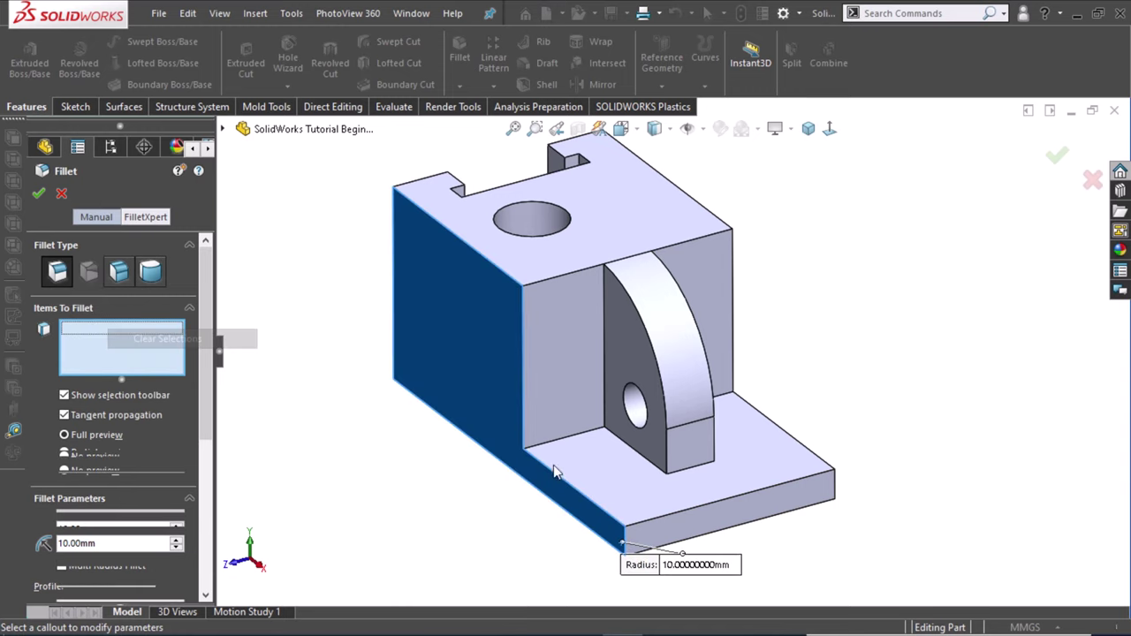
pyautogui.click(625, 544)
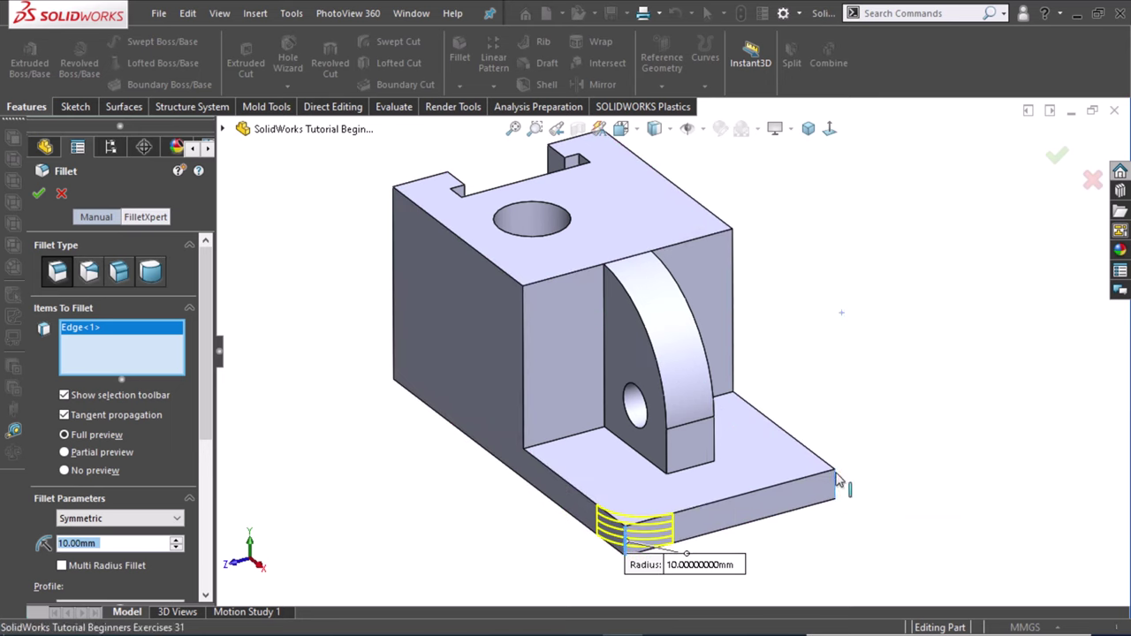
pyautogui.click(835, 479)
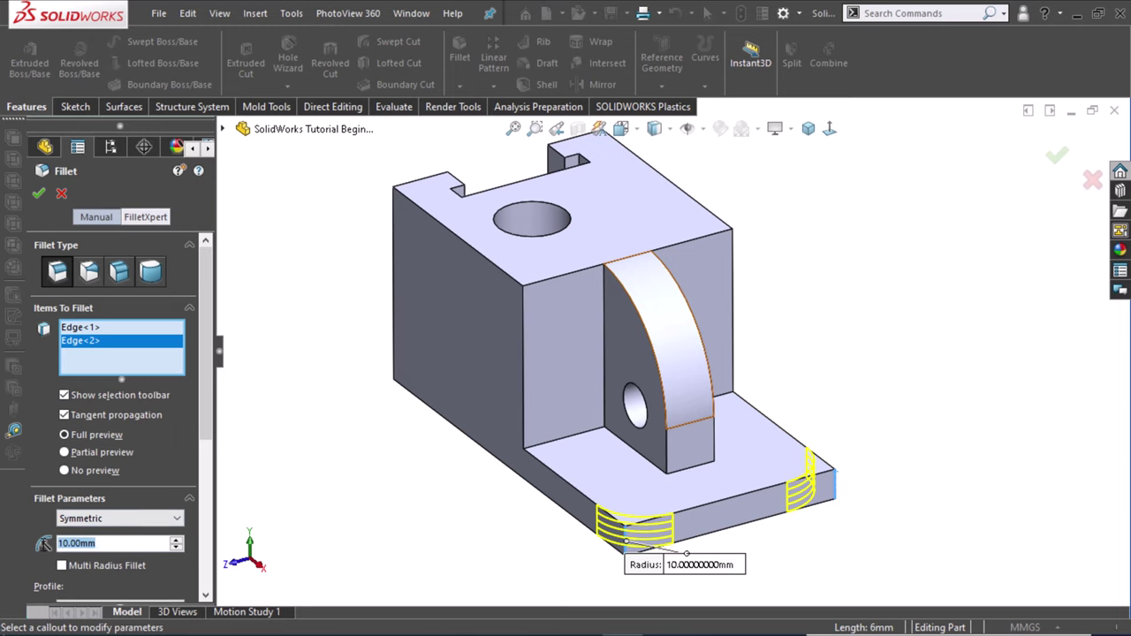
pyautogui.write('14')
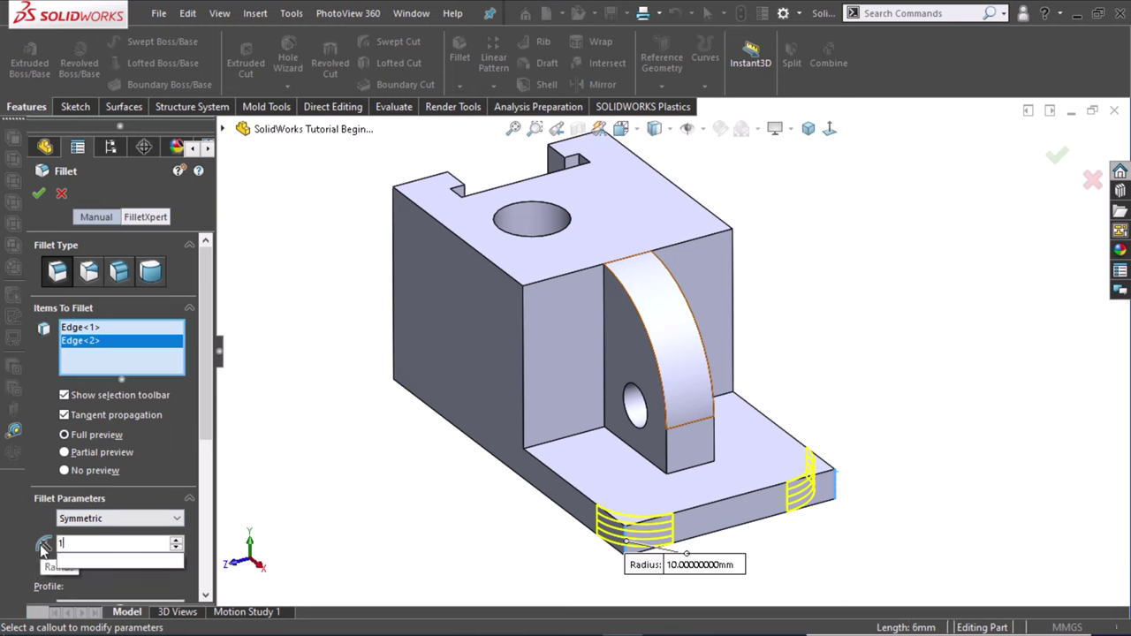
pyautogui.press('Return')
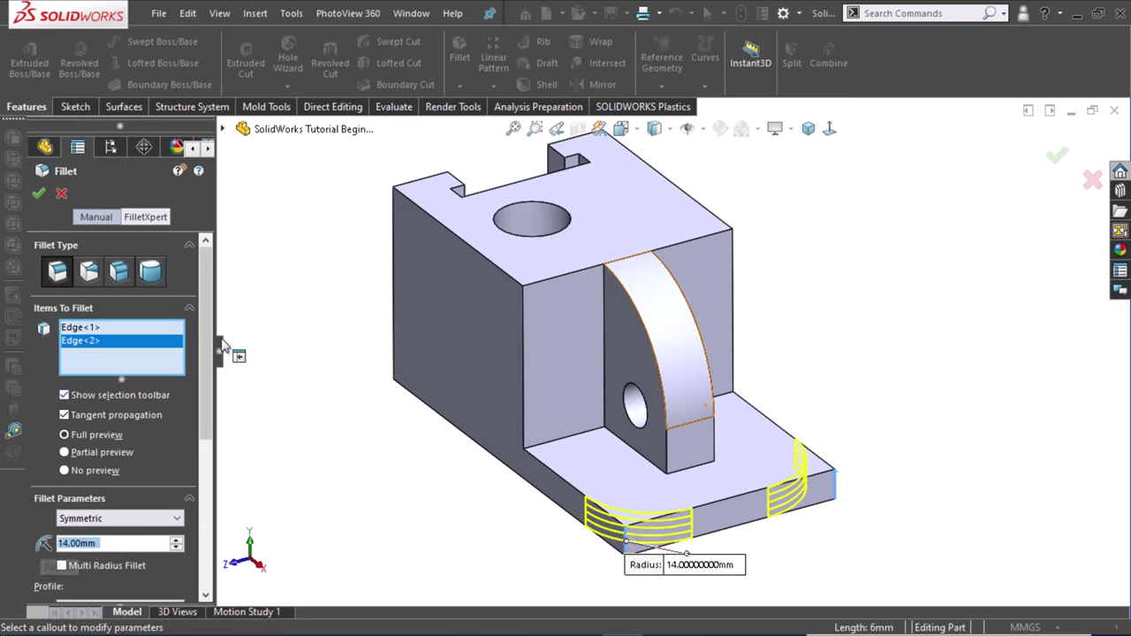
pyautogui.click(38, 194)
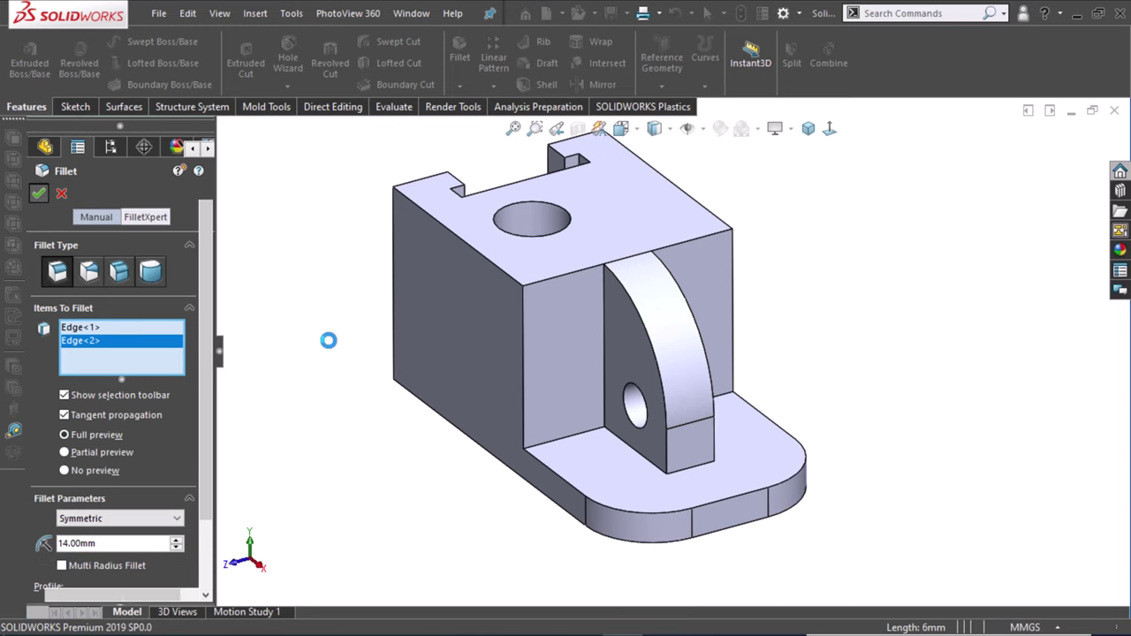
pyautogui.click(357, 436)
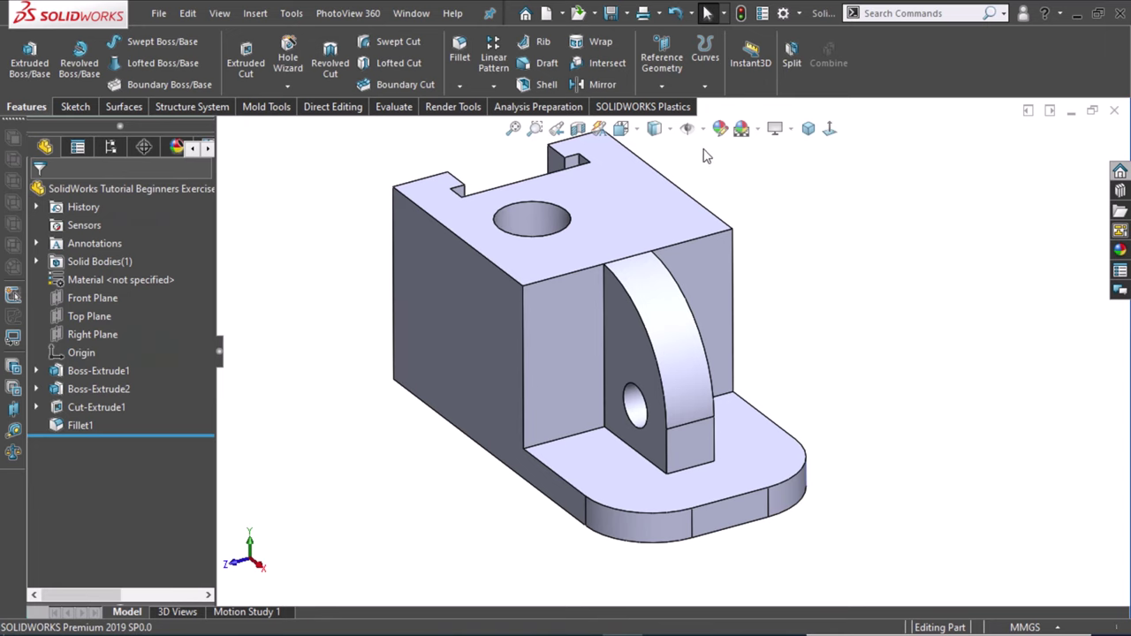
pyautogui.click(807, 129)
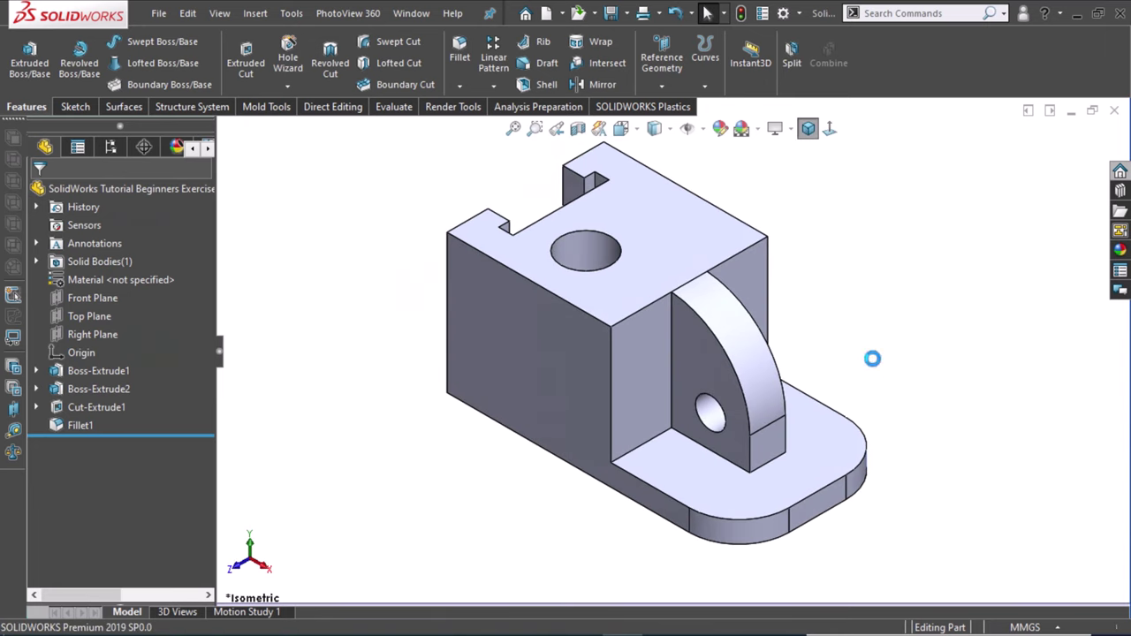
# Start a new sketch on the side face behind the arc lug, viewed straight on.
pyautogui.click(755, 266)
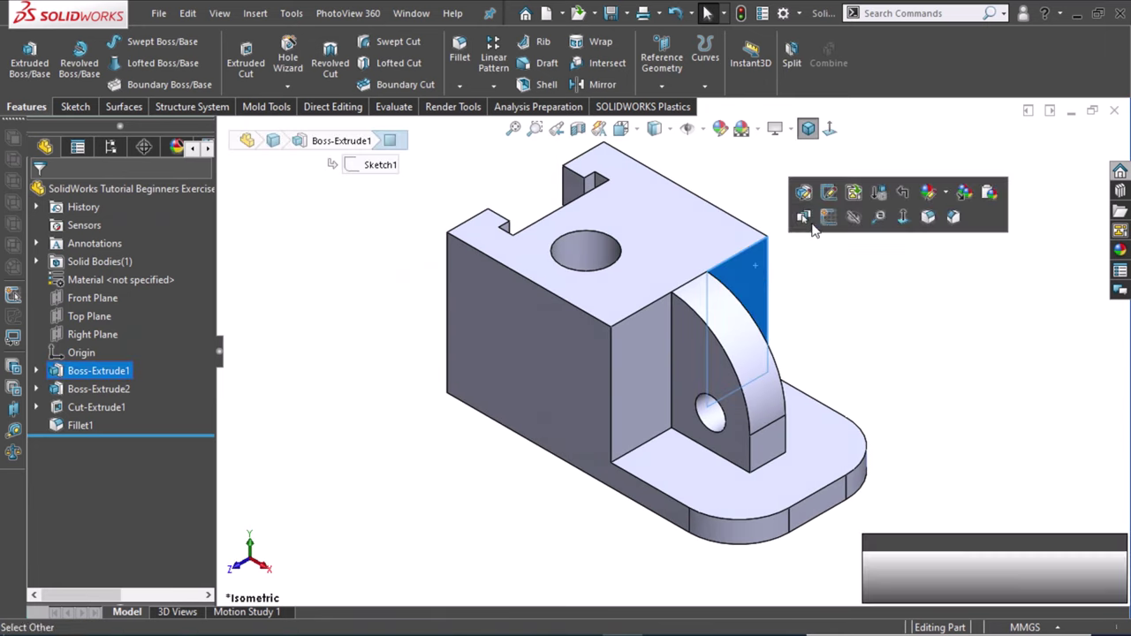
pyautogui.click(884, 309)
pyautogui.click(759, 269)
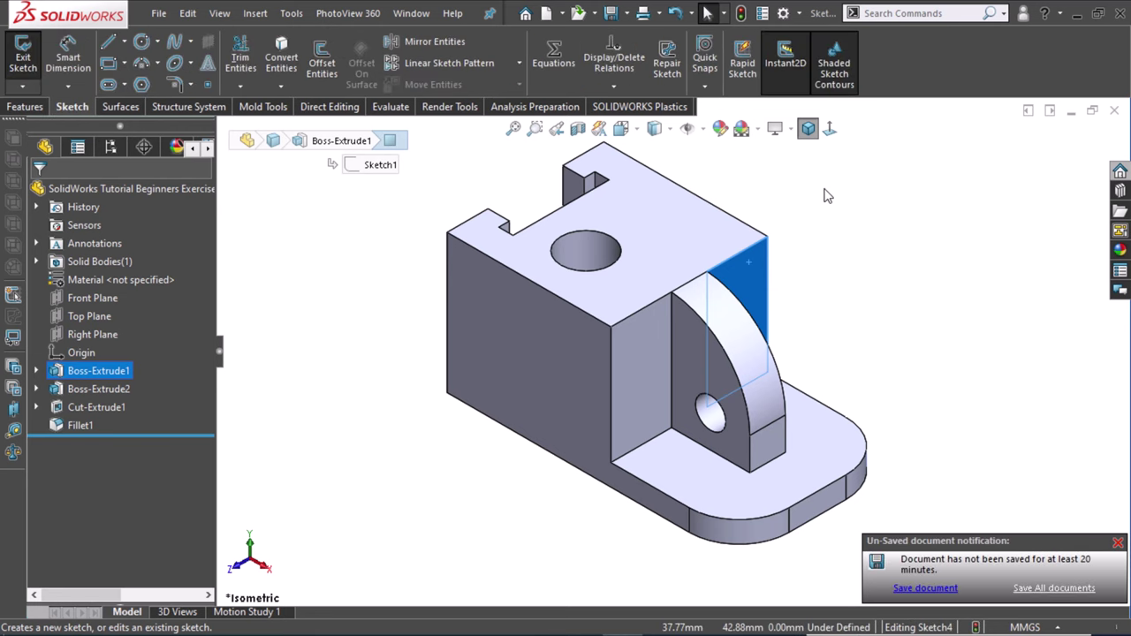
pyautogui.click(829, 130)
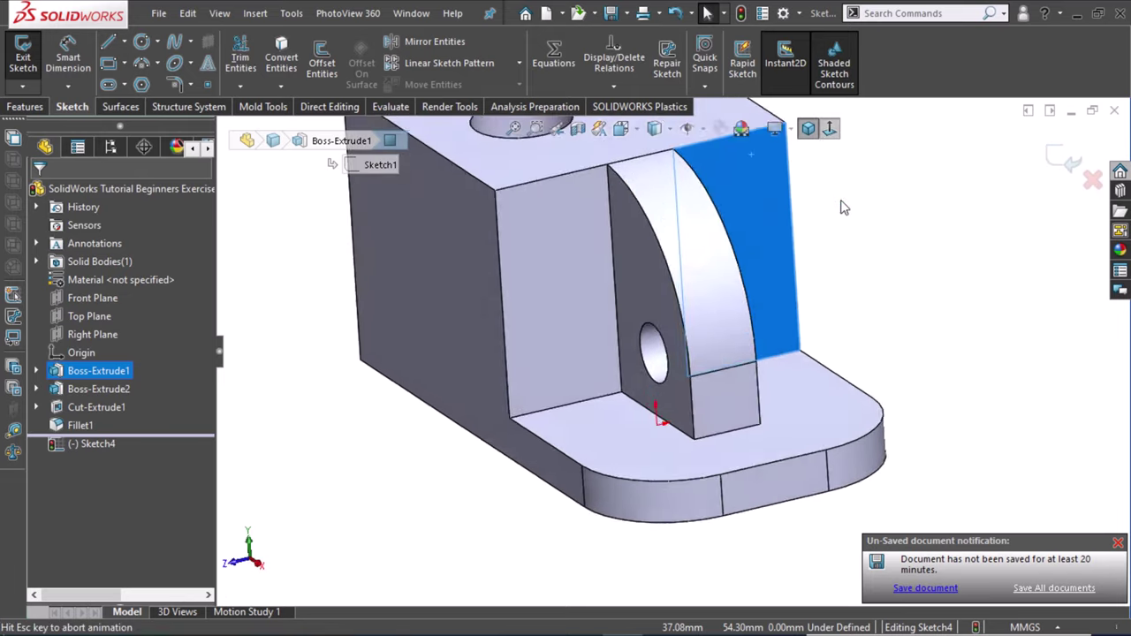
pyautogui.click(954, 372)
pyautogui.scroll(1, 954, 373)
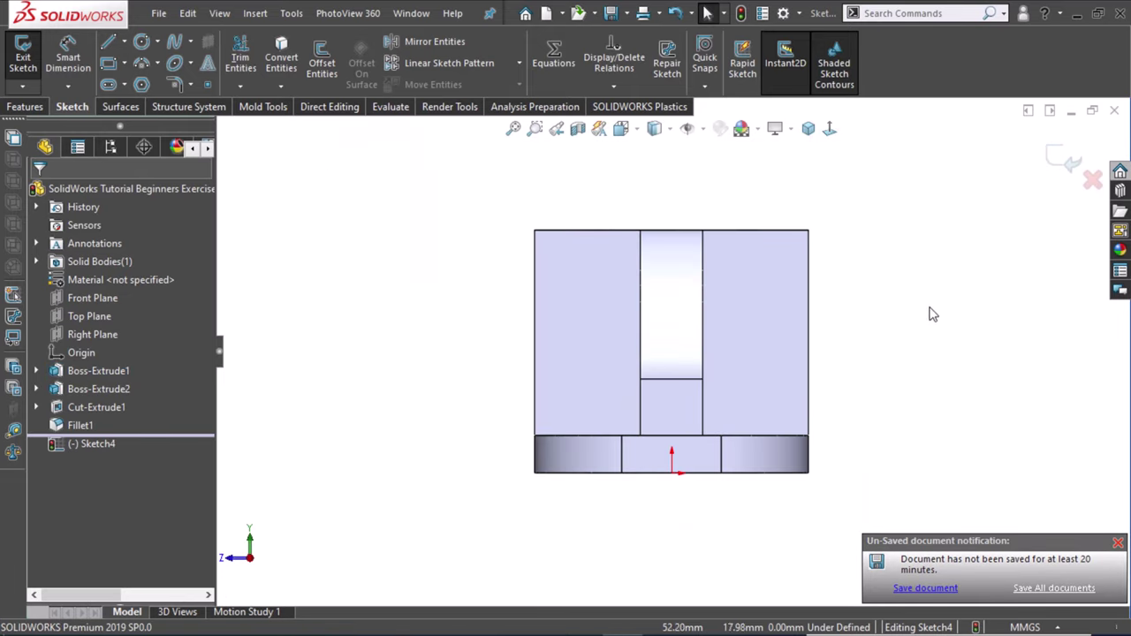
pyautogui.scroll(1, 928, 313)
# Sketch two short edge lines and a corner arc enclosing the top right corner region.
pyautogui.moveTo(775, 305); pyautogui.dragTo(706, 309, button='right')
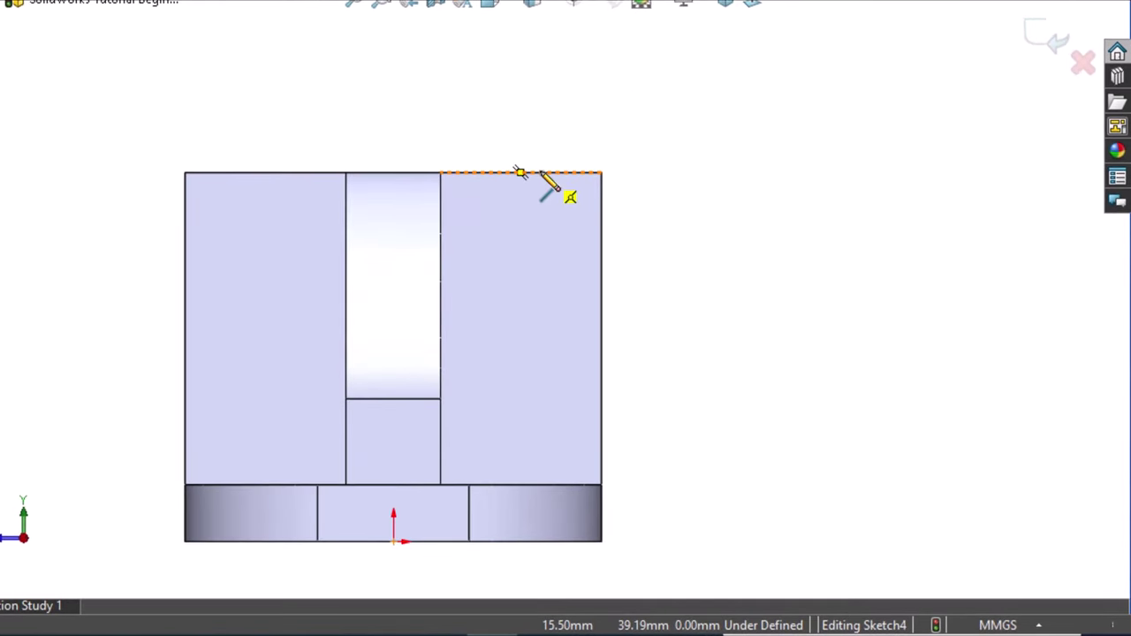
pyautogui.click(601, 173)
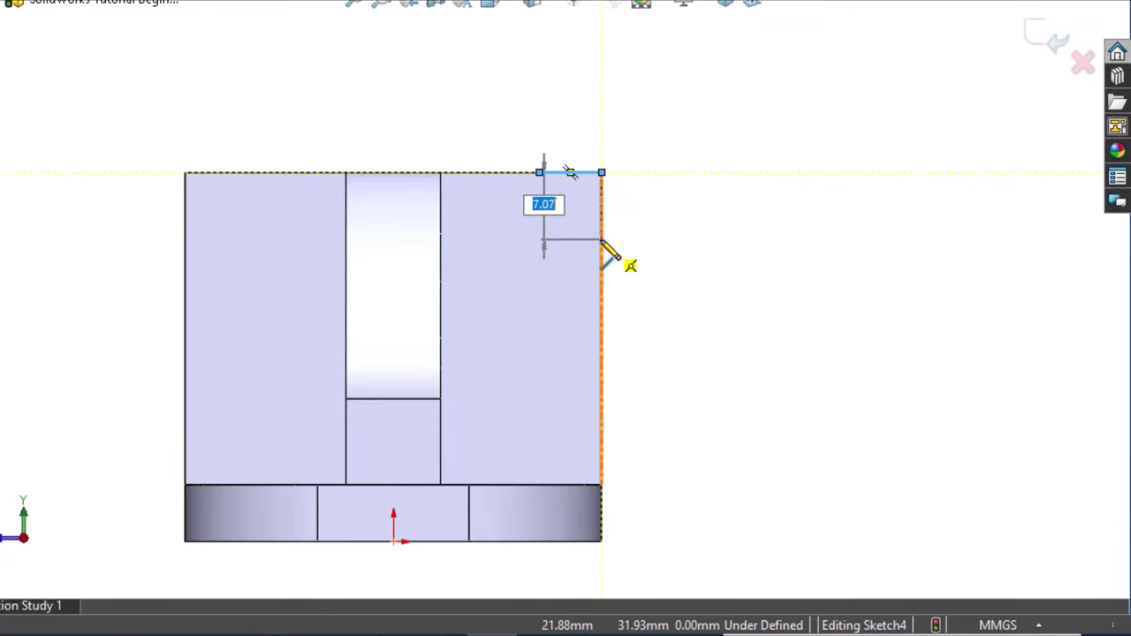
pyautogui.doubleClick(601, 240)
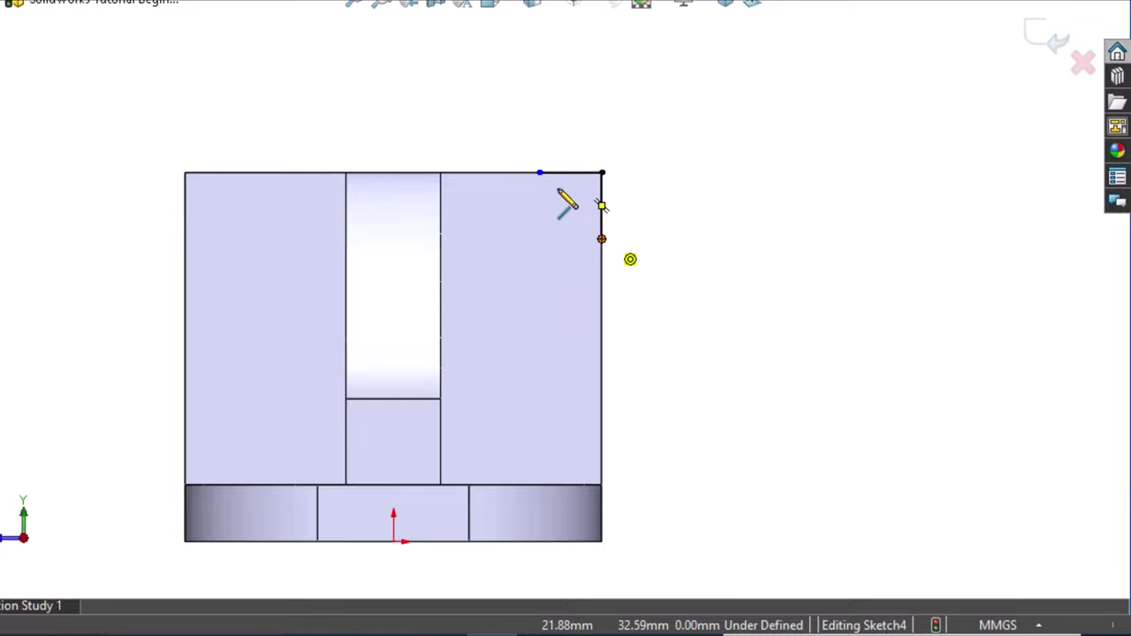
pyautogui.click(601, 238)
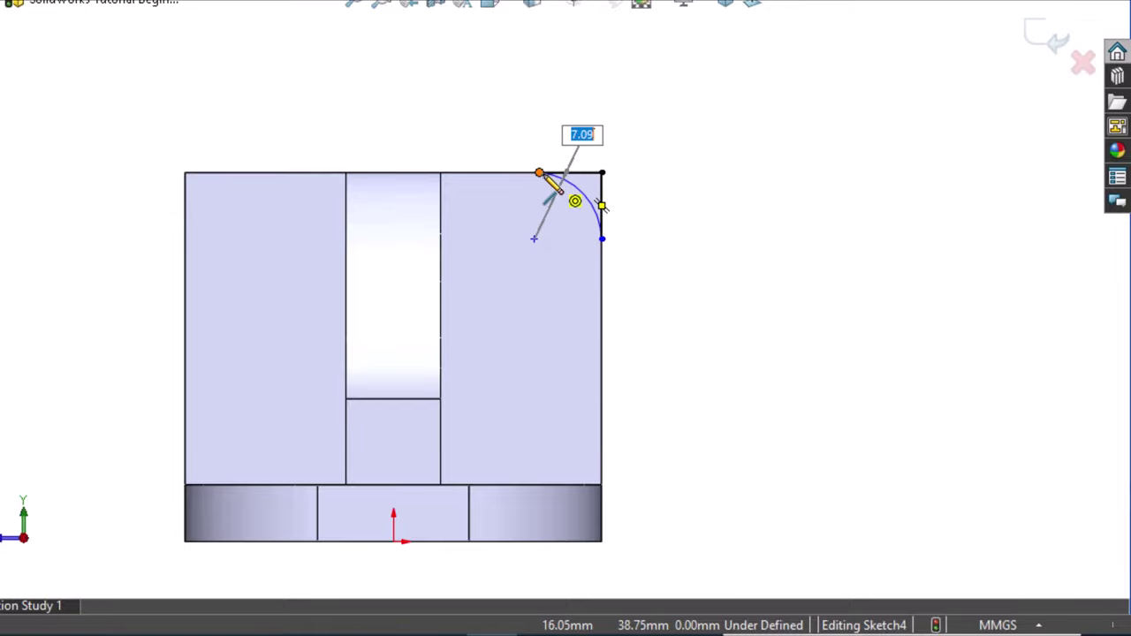
pyautogui.click(540, 172)
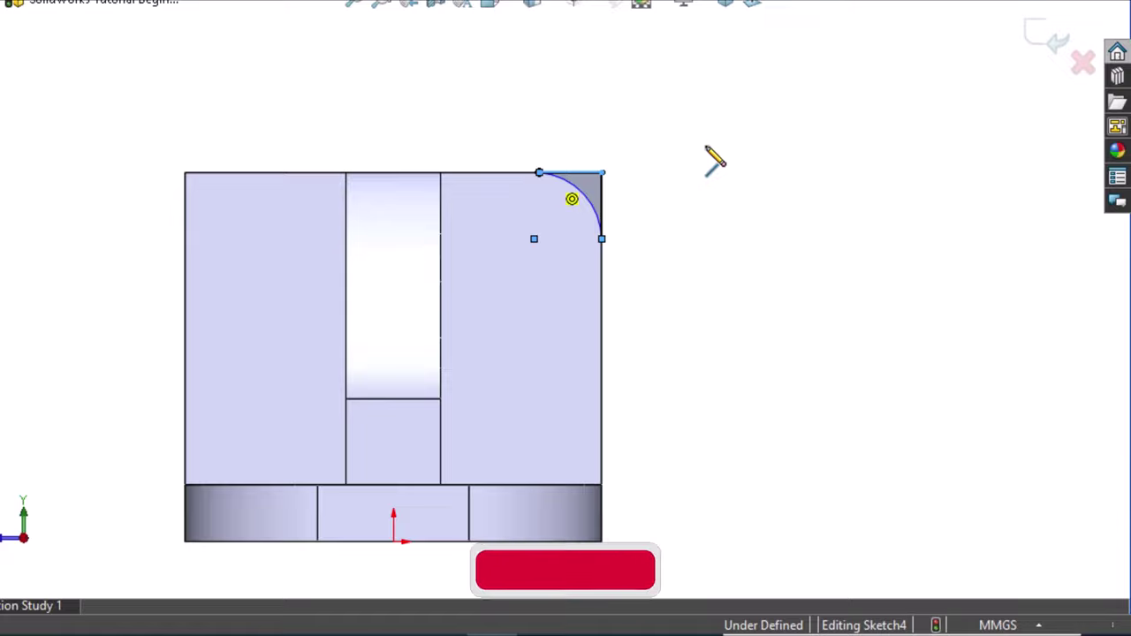
pyautogui.click(622, 217)
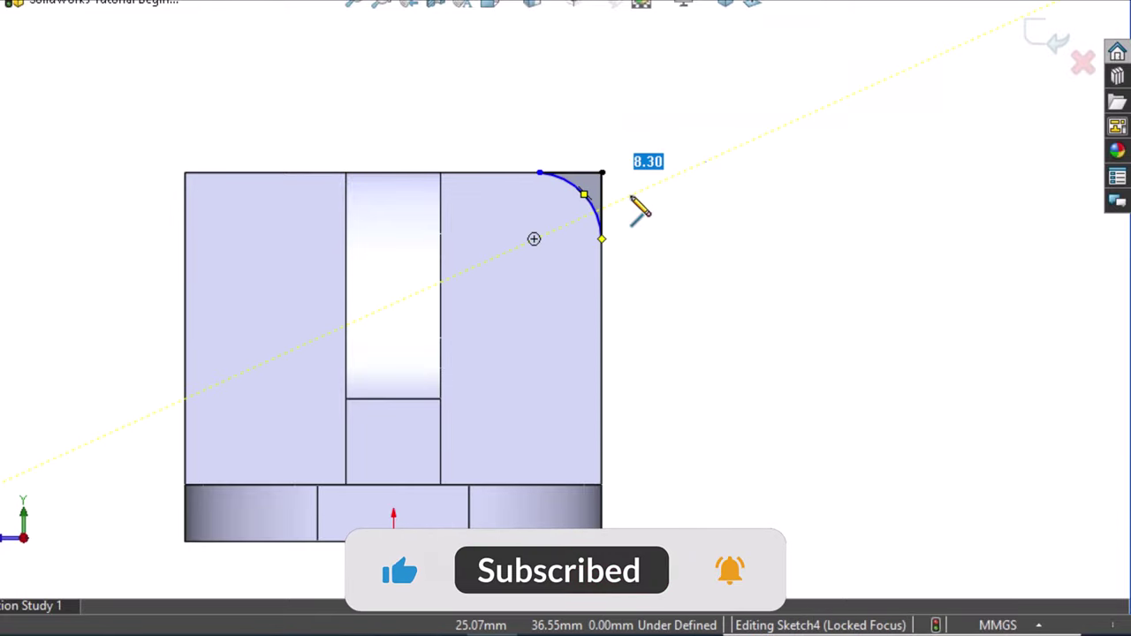
pyautogui.press('Escape')
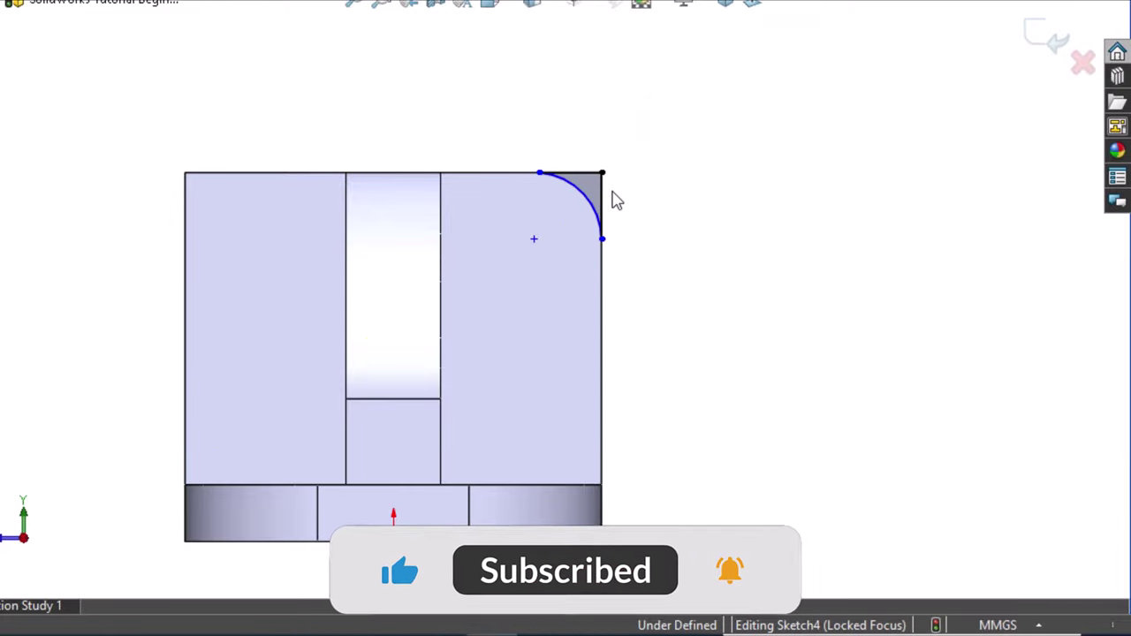
pyautogui.click(575, 181)
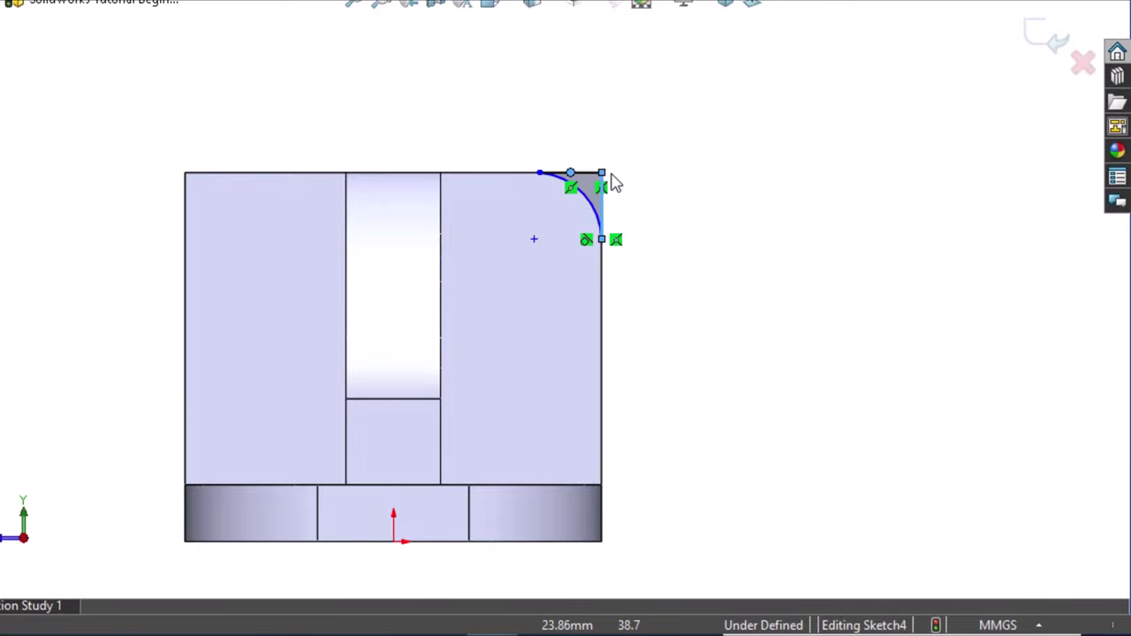
pyautogui.press('Escape')
# Make the short top and right corner lines equal in length.
pyautogui.click(604, 190)
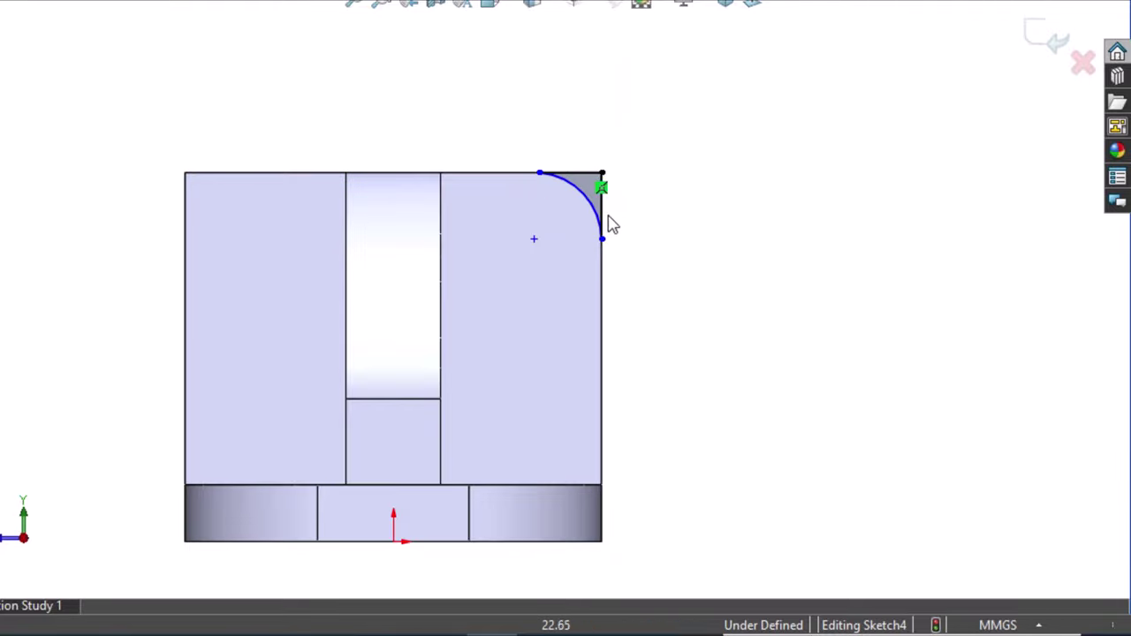
pyautogui.scroll(-1, 601, 209)
pyautogui.scroll(-1, 636, 147)
pyautogui.scroll(-1, 662, 270)
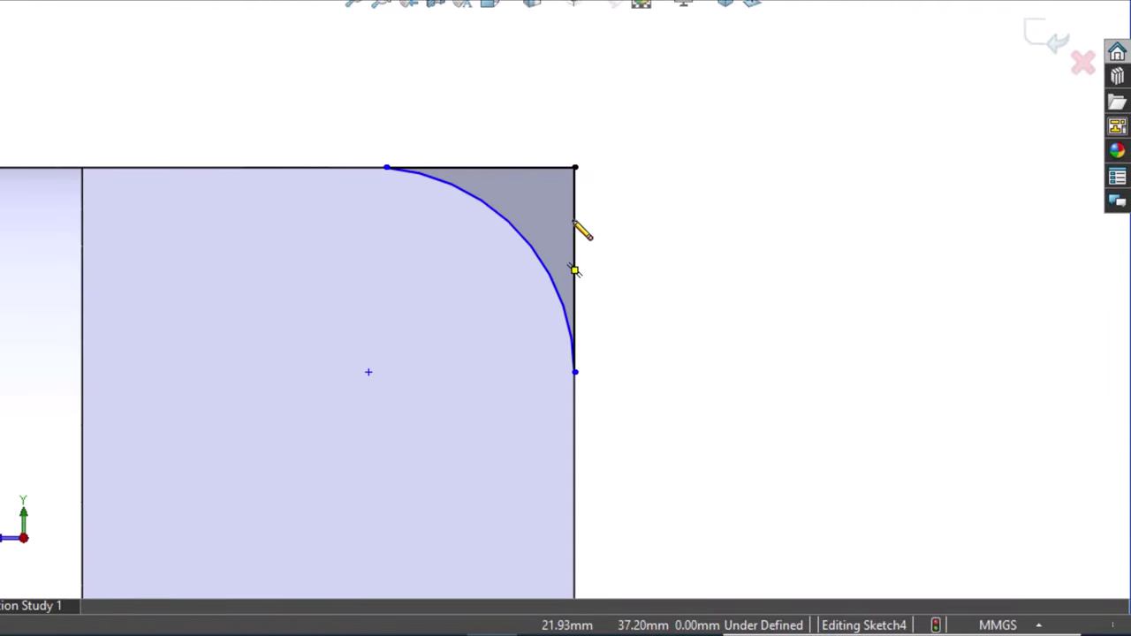
pyautogui.click(574, 223)
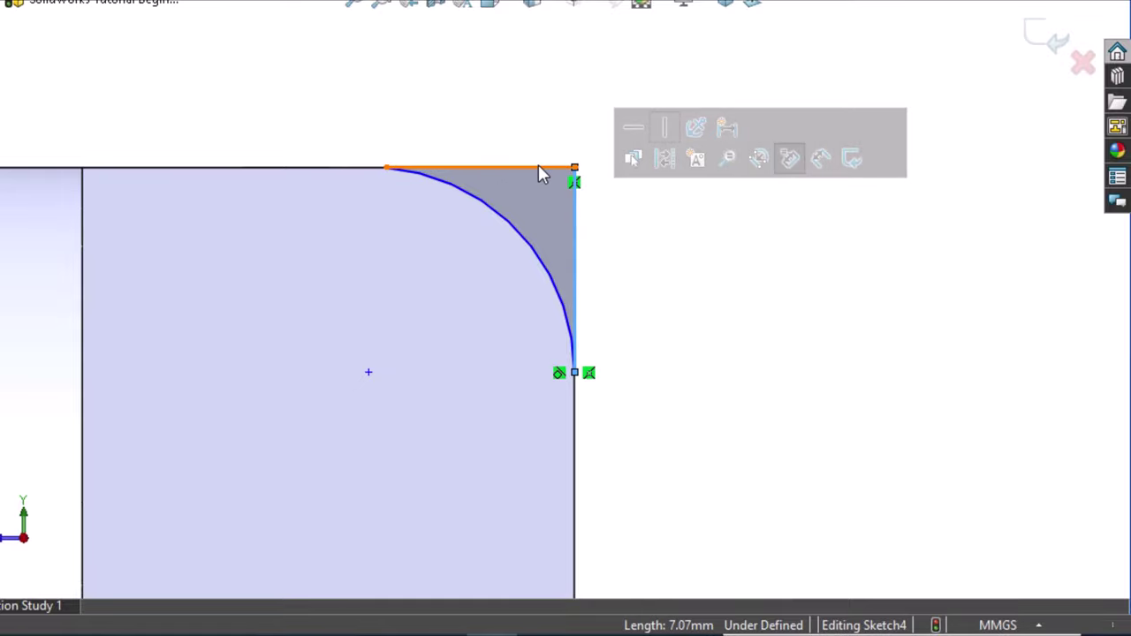
pyautogui.keyDown('ctrl'); pyautogui.click(538, 166); pyautogui.keyUp('ctrl')
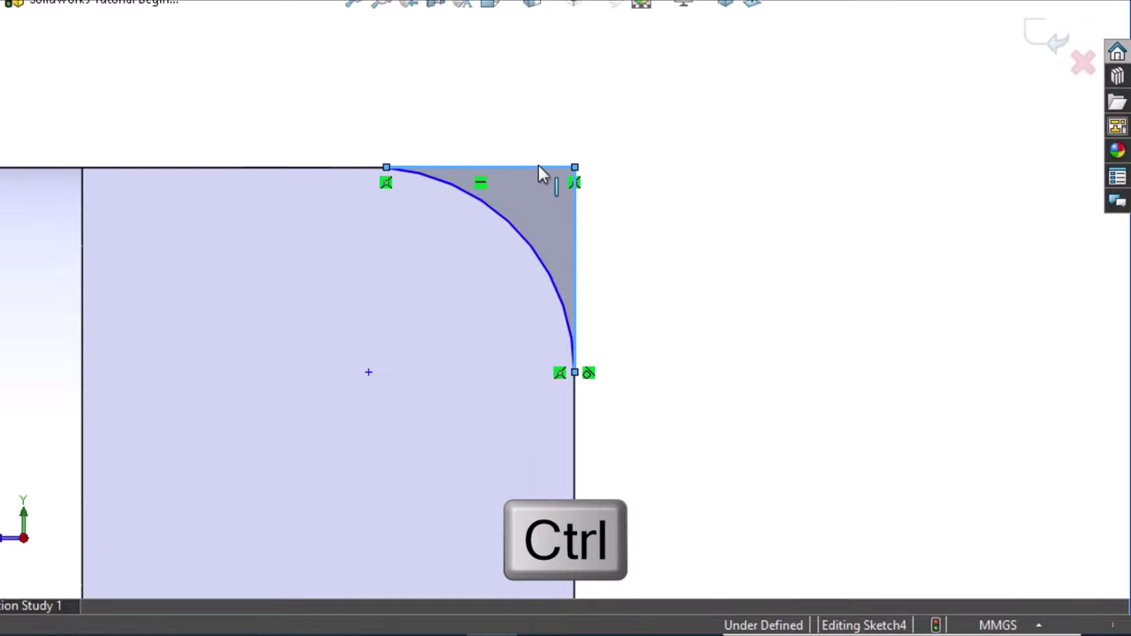
pyautogui.click(755, 72)
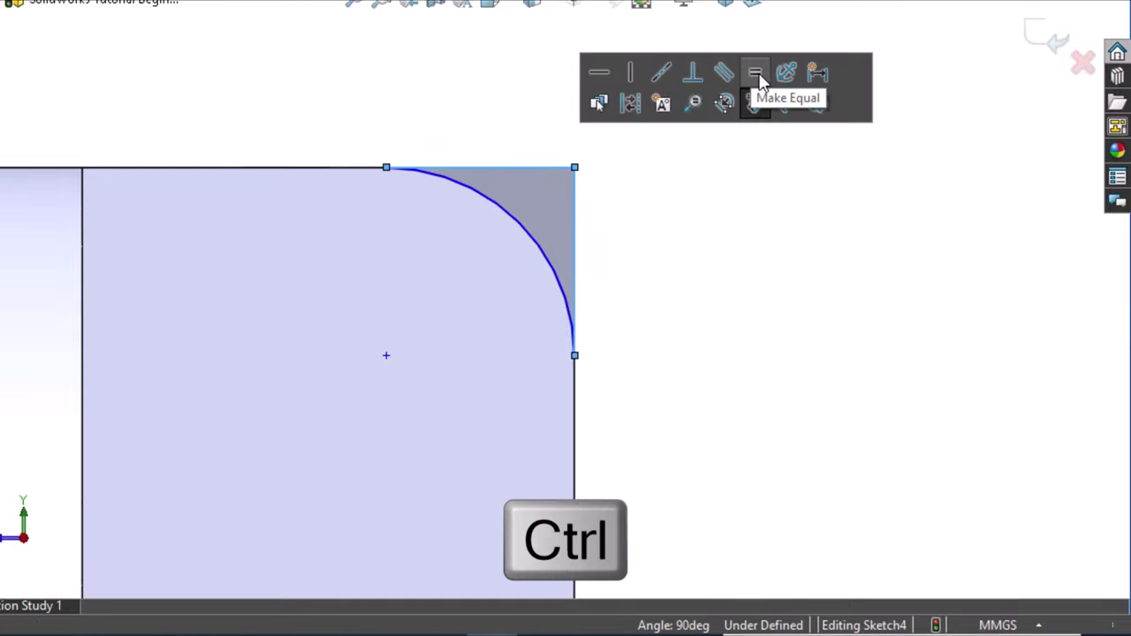
pyautogui.press('Escape')
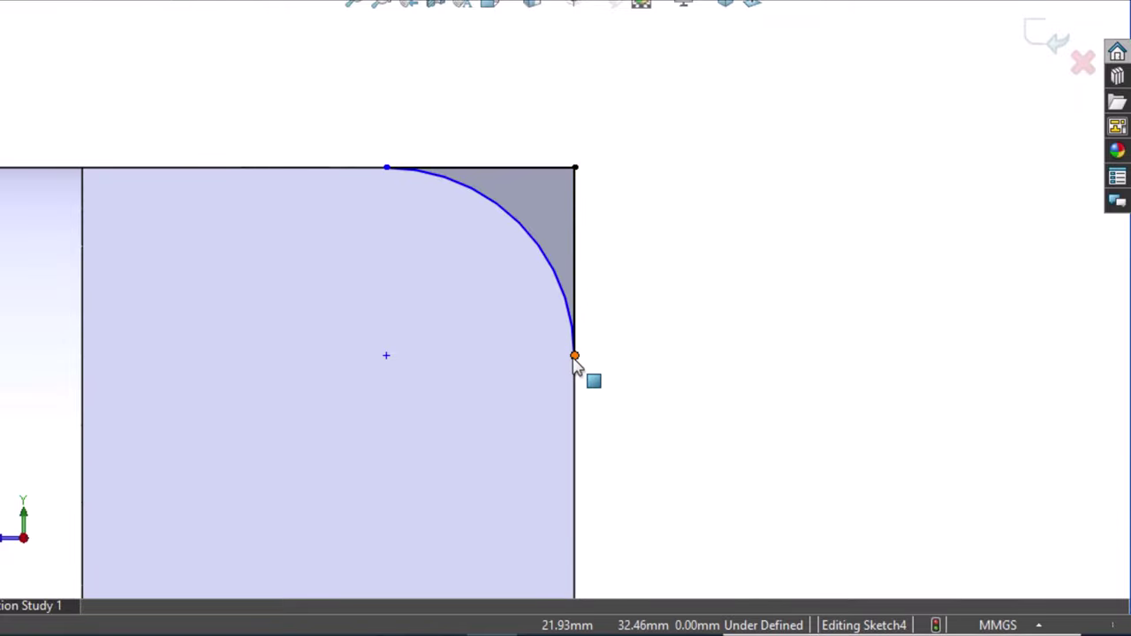
# Dimension the corner arc radius to 16 mm, fully defining Sketch4.
pyautogui.moveTo(727, 260); pyautogui.dragTo(720, 188, button='right')
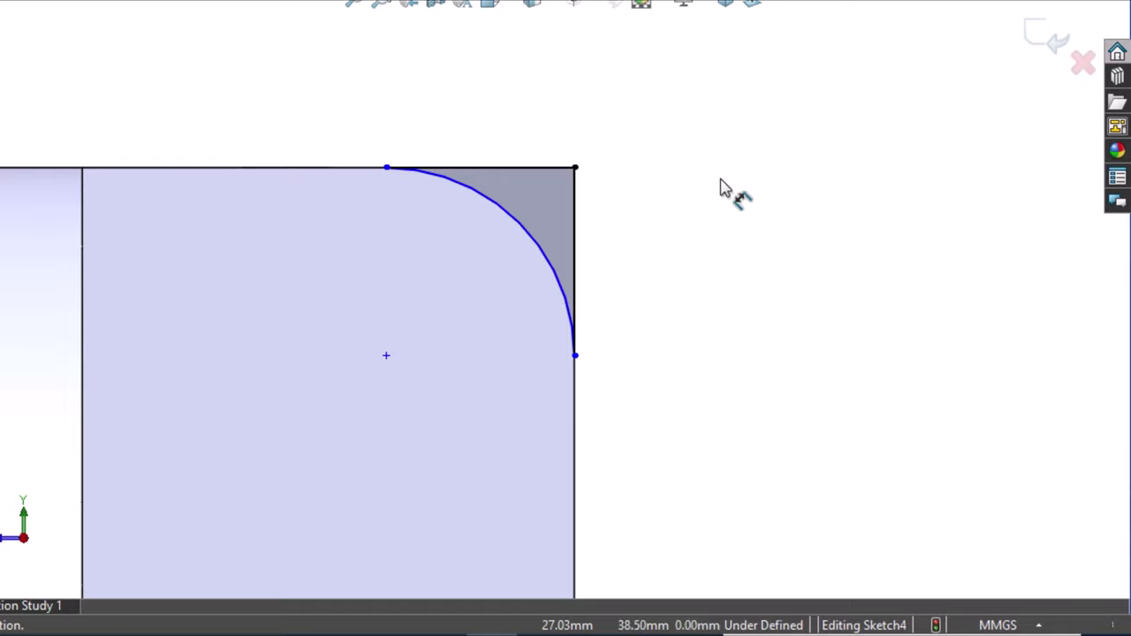
pyautogui.click(524, 229)
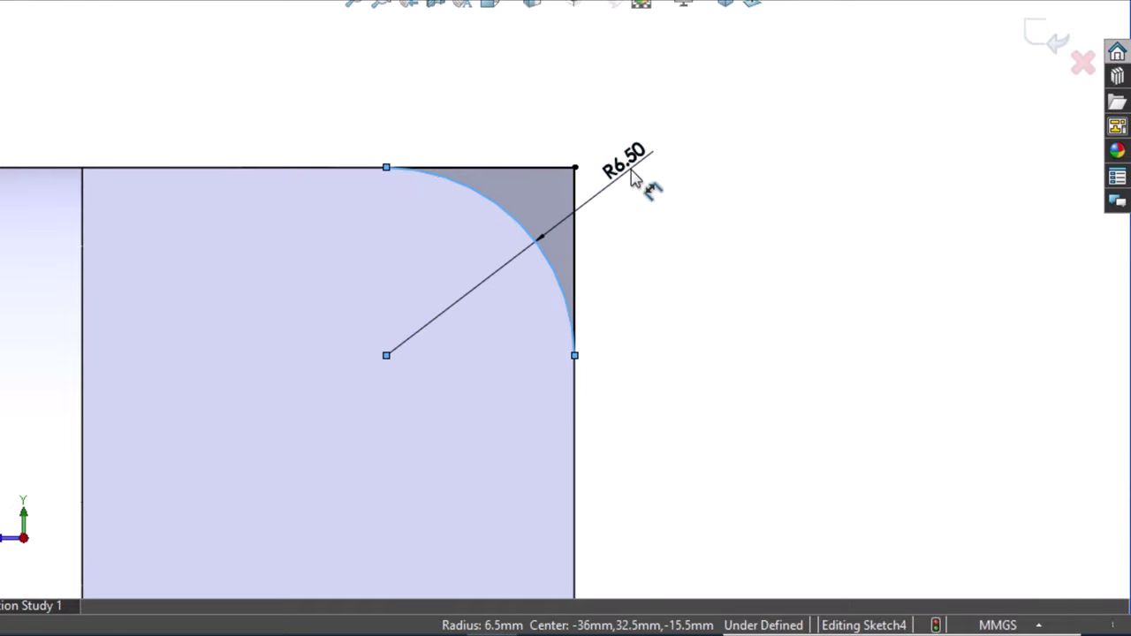
pyautogui.click(631, 177)
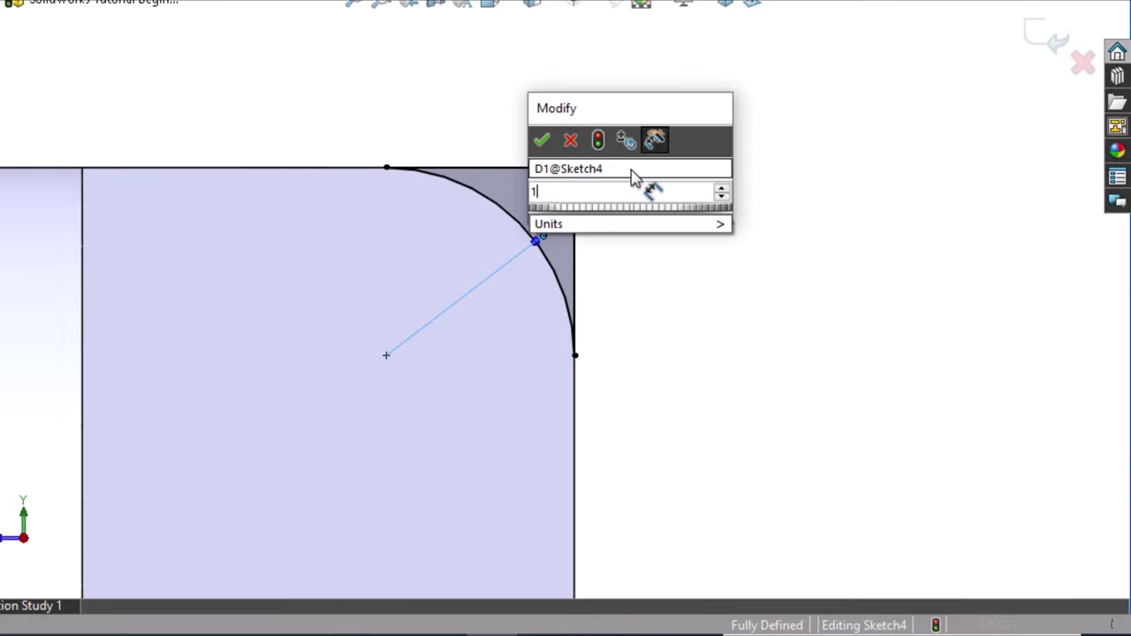
pyautogui.write('1')
pyautogui.write('0')
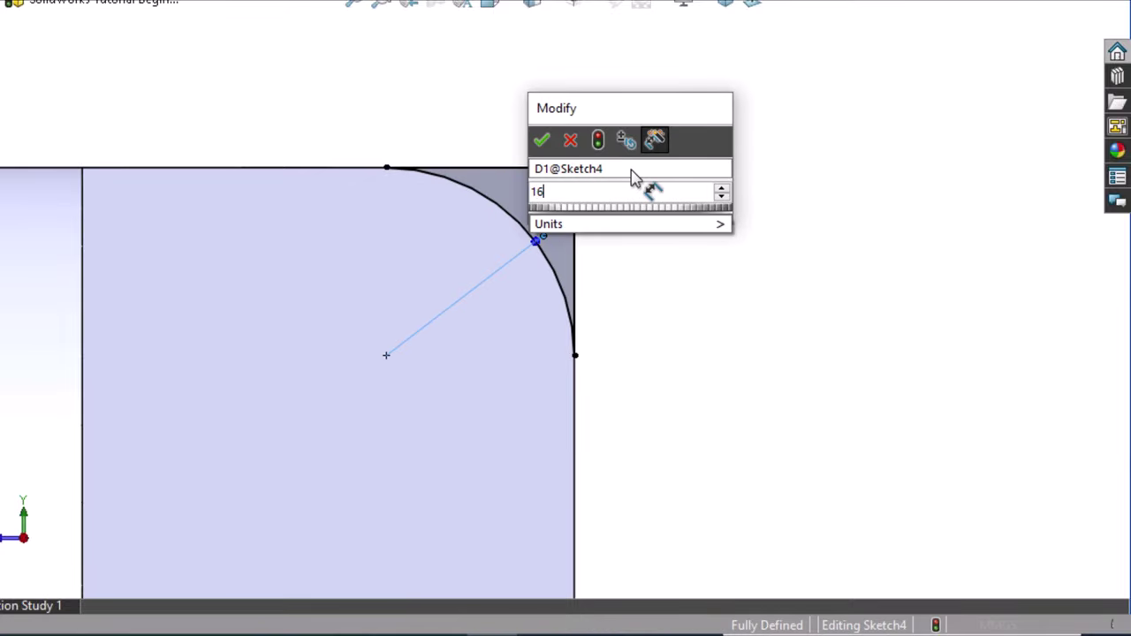
pyautogui.press('Escape')
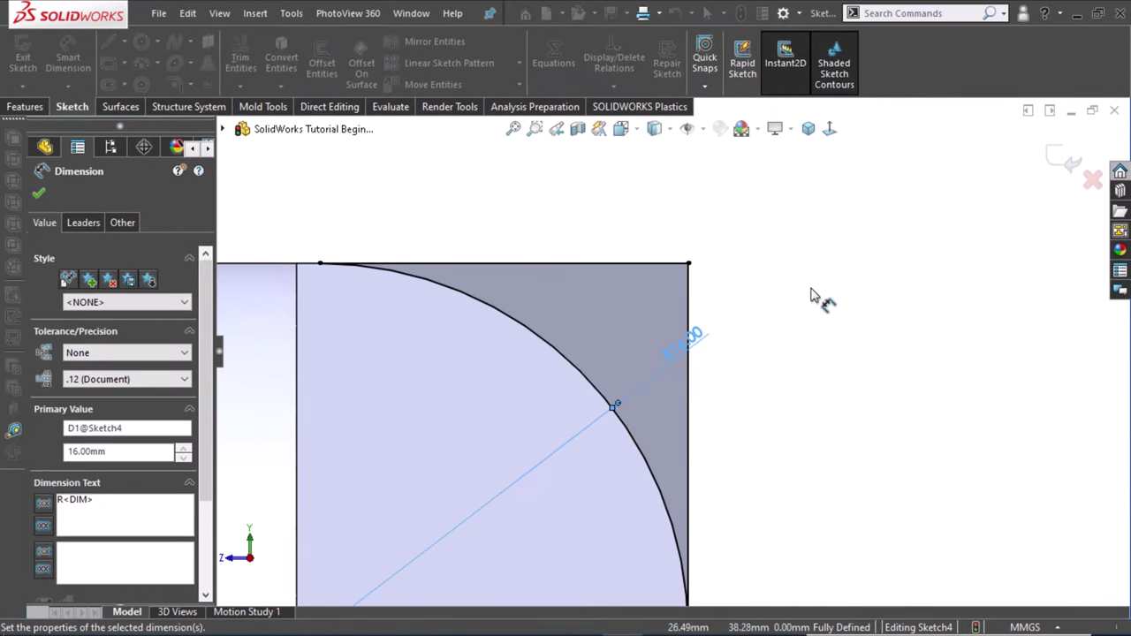
pyautogui.press('f')
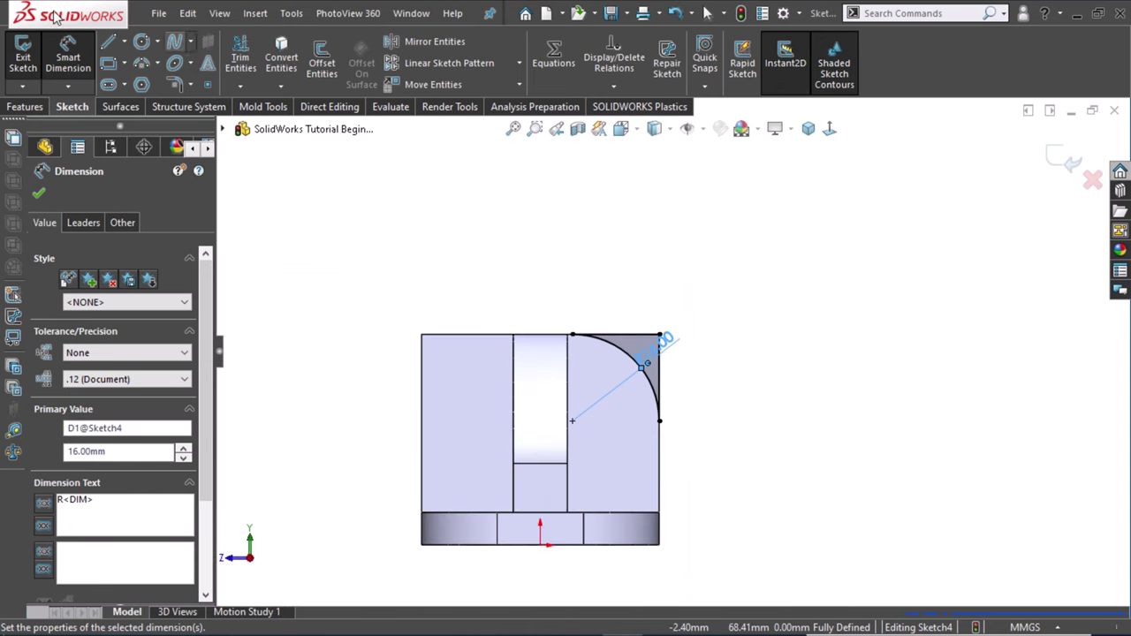
# Extrude-cut the corner sketch with a 22 mm Blind depth, creating Cut-Extrude2.
pyautogui.click(26, 107)
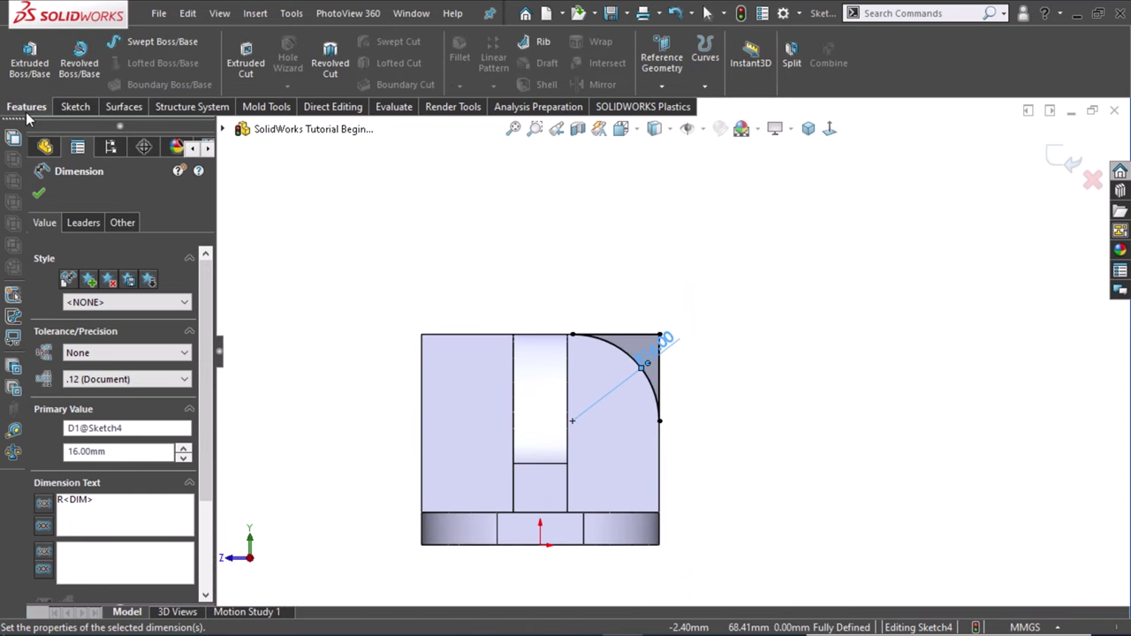
pyautogui.click(245, 57)
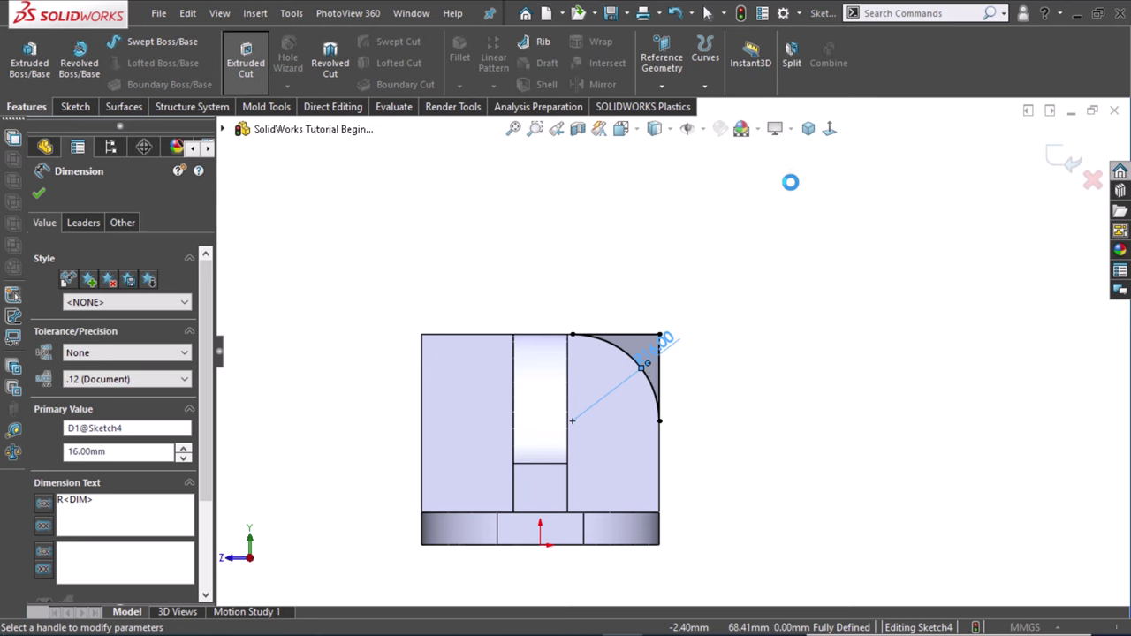
pyautogui.click(806, 133)
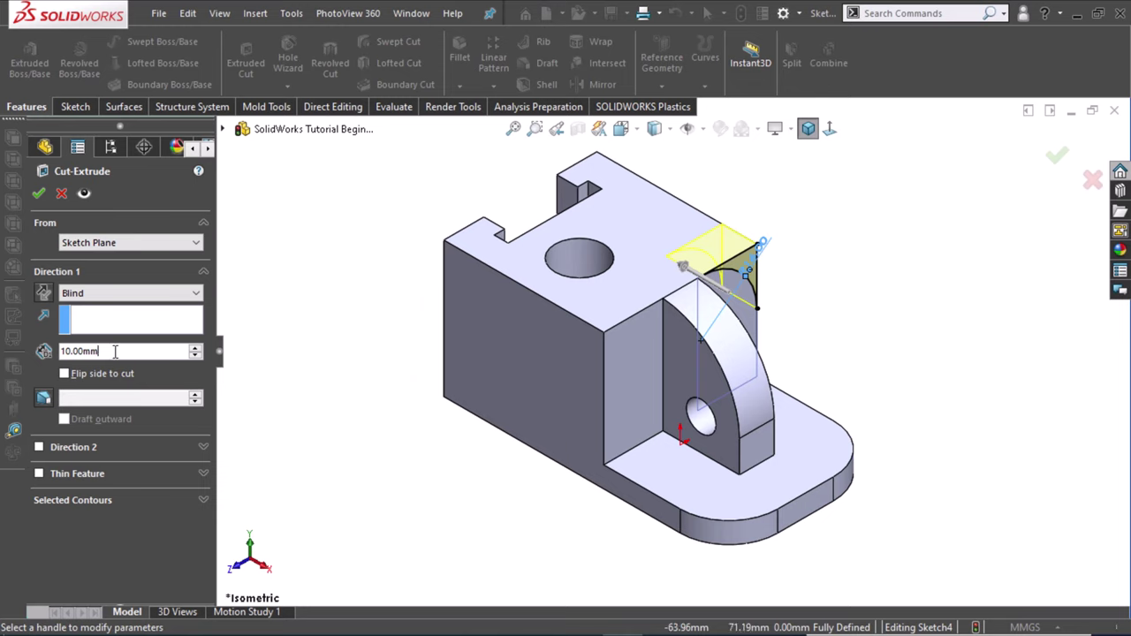
pyautogui.write('22')
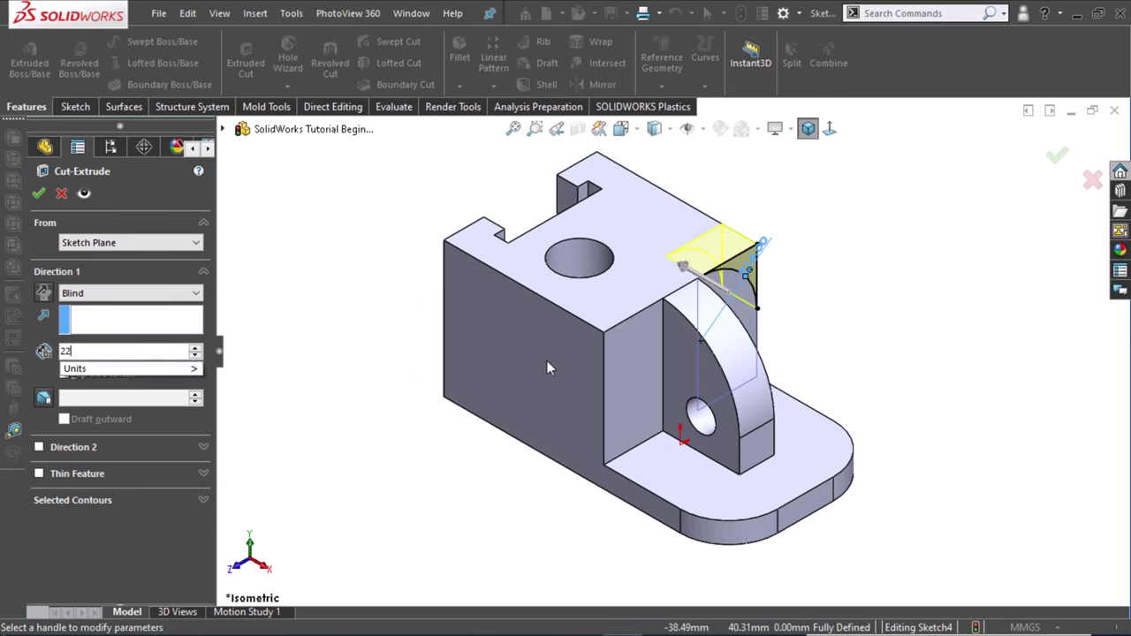
pyautogui.press('Return')
pyautogui.scroll(2, 442, 413)
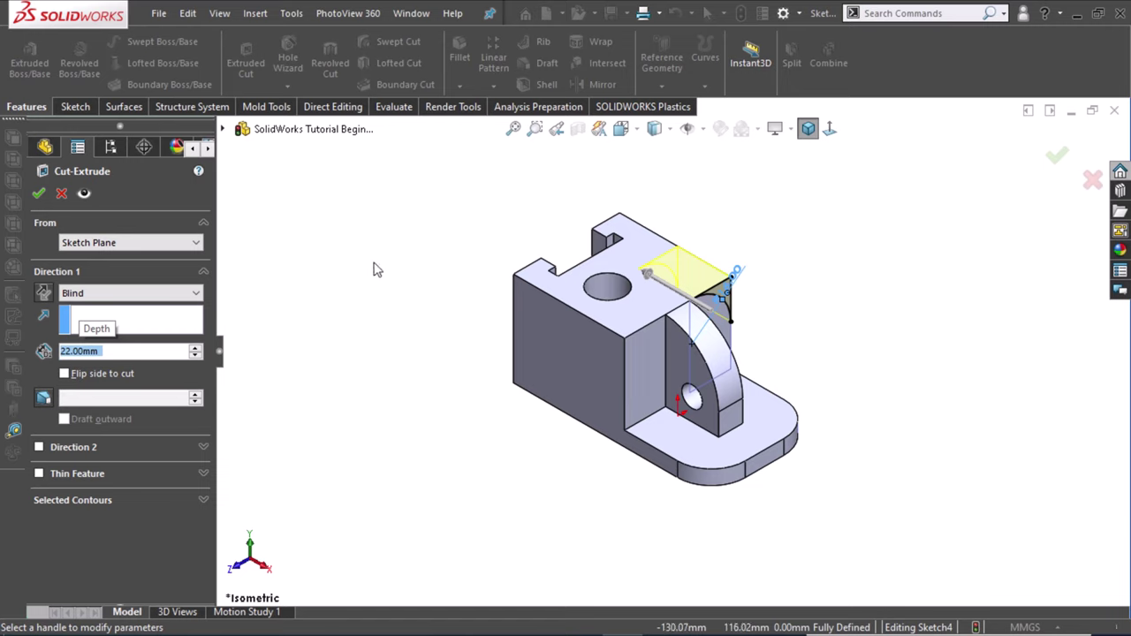
pyautogui.click(38, 198)
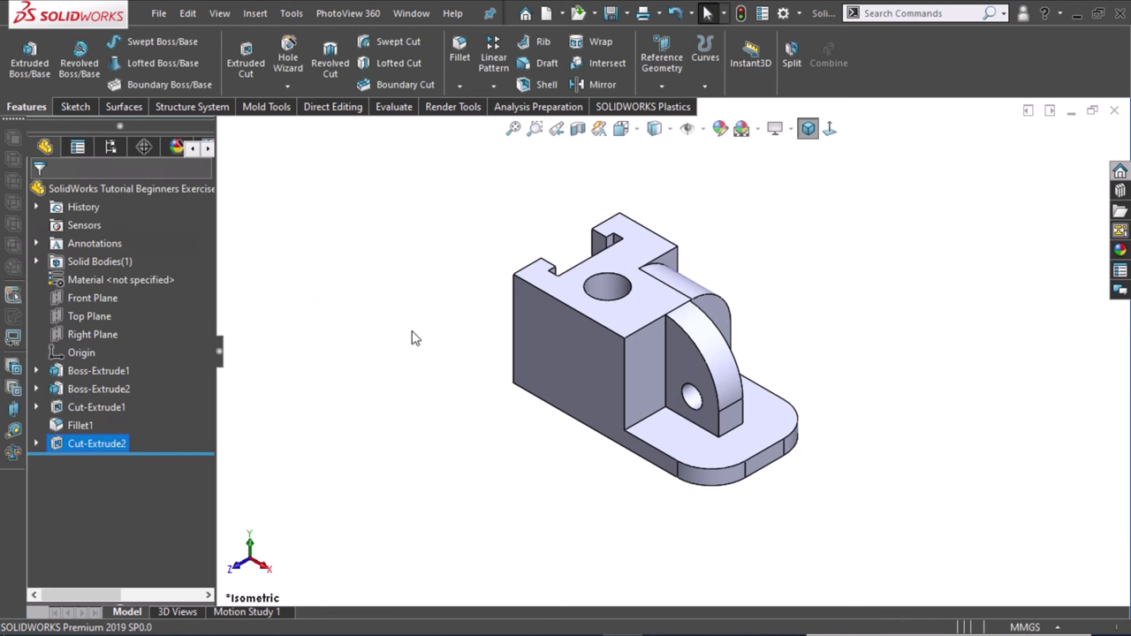
pyautogui.click(456, 454)
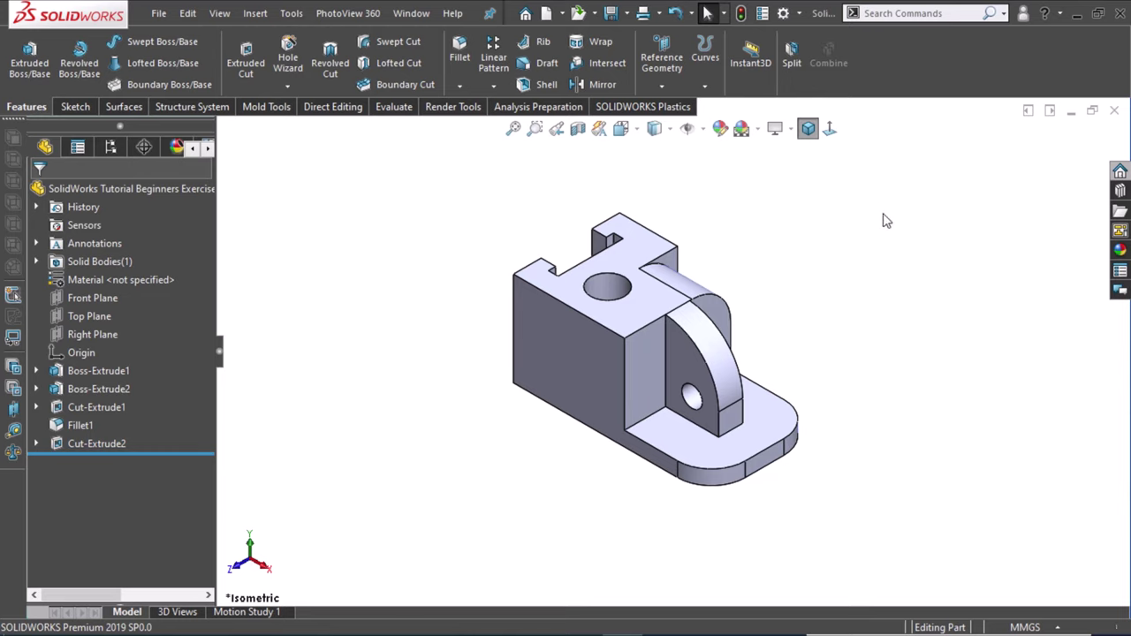
pyautogui.keyDown('ctrl'); pyautogui.moveTo(797, 392); pyautogui.dragTo(685, 365, button='middle'); pyautogui.keyUp('ctrl')
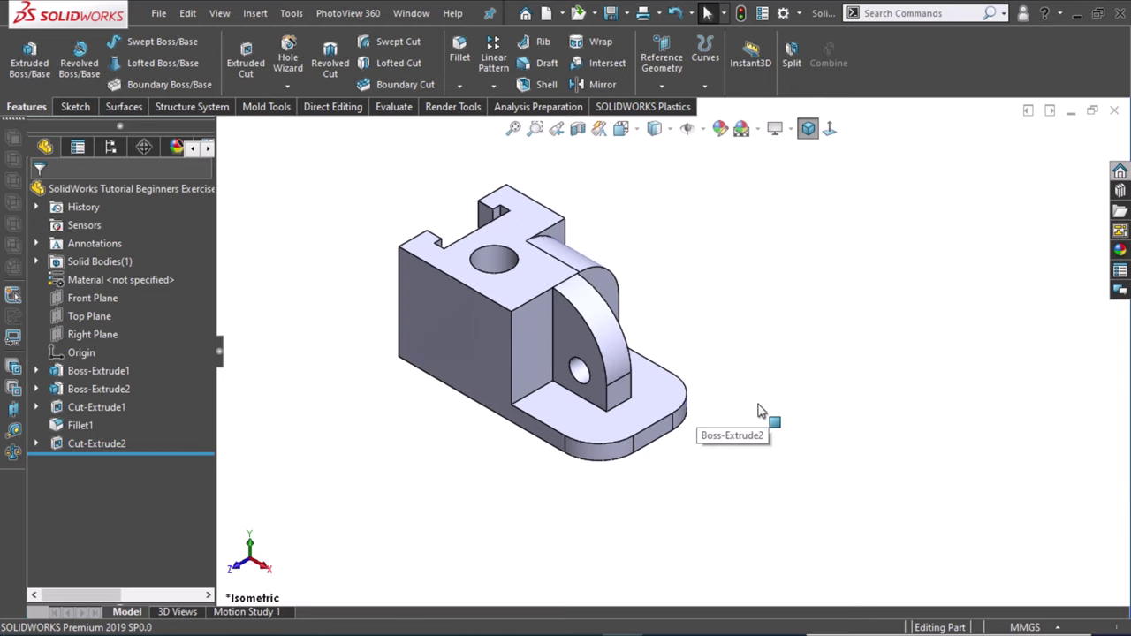
pyautogui.moveTo(718, 325)
pyautogui.mouseDown(button='middle')
pyautogui.moveTo(451, 254)
pyautogui.moveTo(540, 397)
pyautogui.moveTo(727, 343)
pyautogui.mouseUp(button='middle')
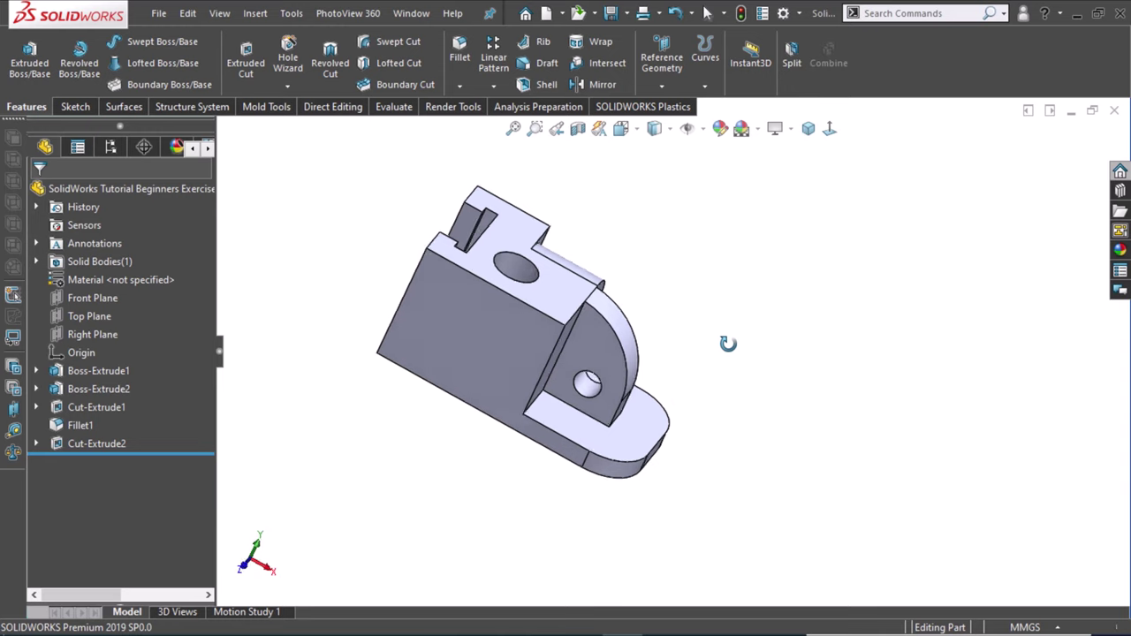
pyautogui.click(807, 128)
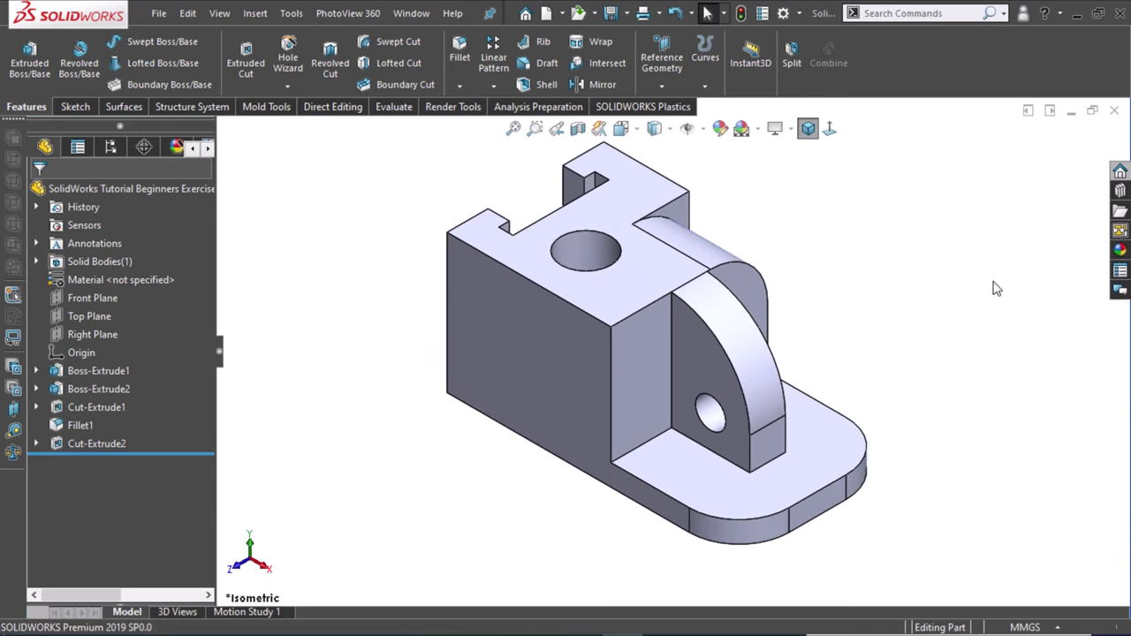